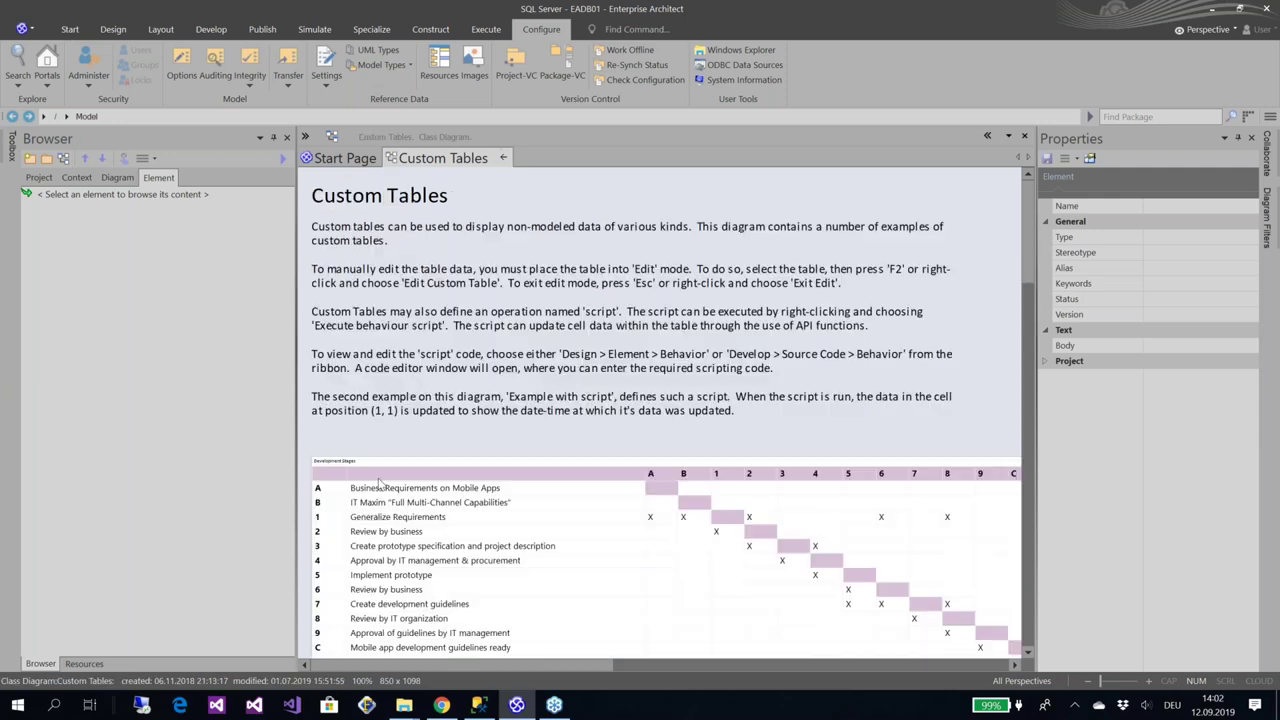
Expand the Development Stages table's Operations to reveal script(), then view the full model tree
{"action": "left_click", "coordinate": [660, 560]}
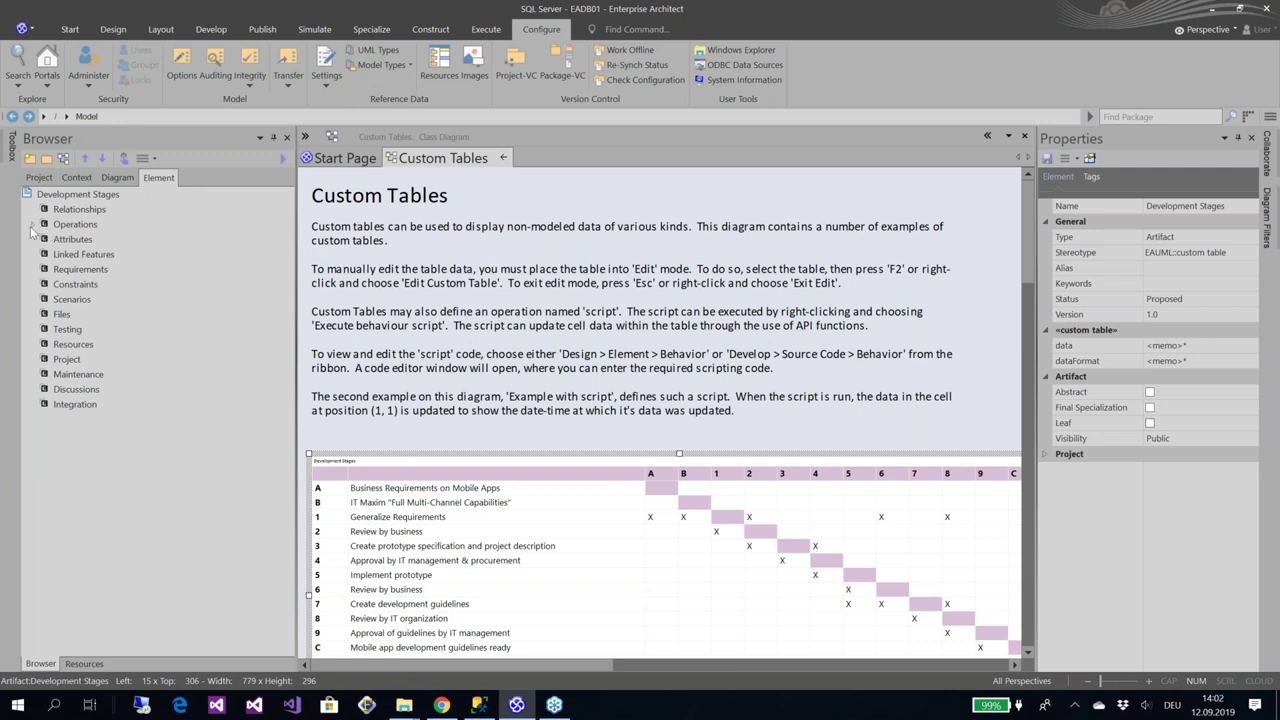
{"action": "double_click", "coordinate": [72, 224]}
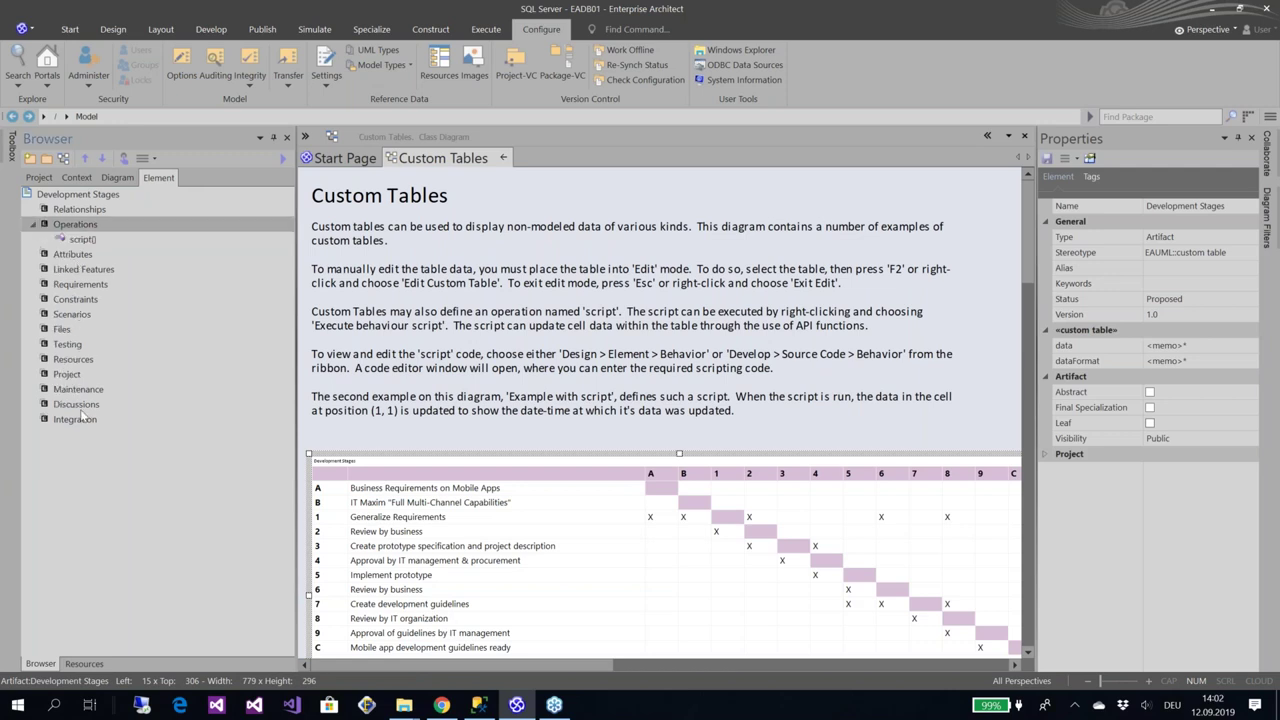
{"action": "left_click", "coordinate": [38, 177]}
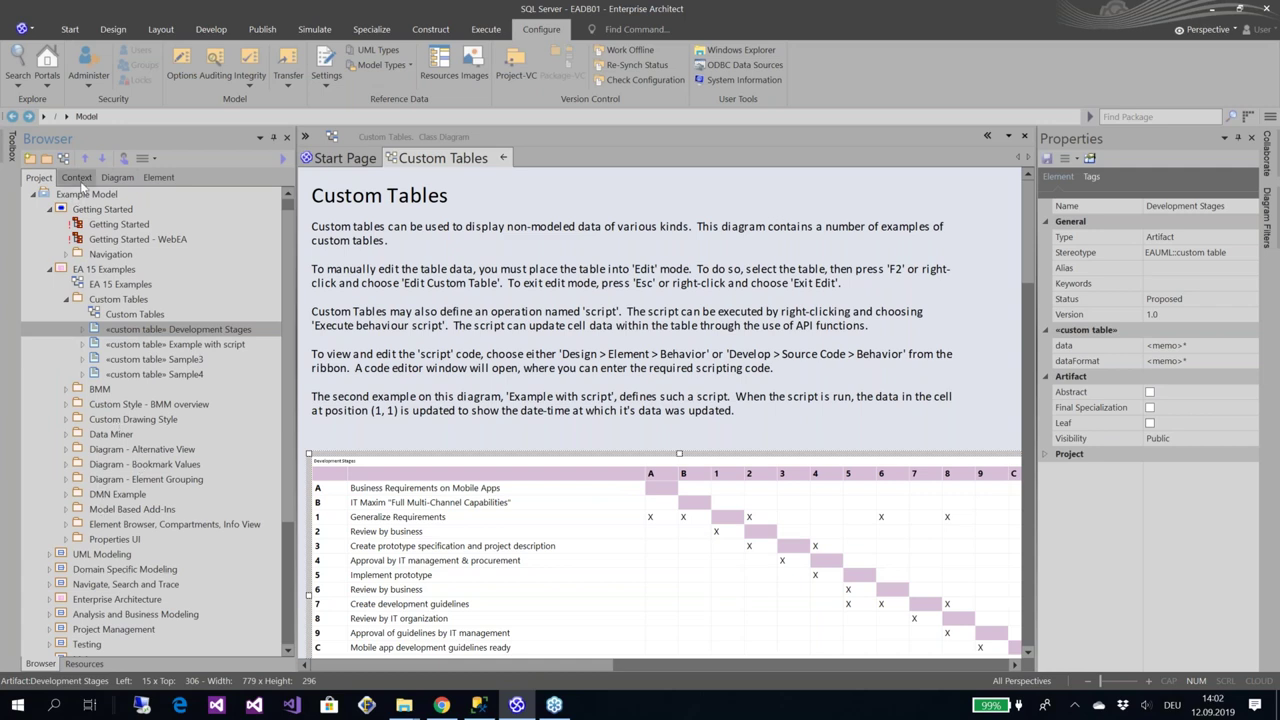
Open the EA 15 Examples overview diagram from the Context view, then switch to WebEA in Chrome
{"action": "left_click", "coordinate": [80, 180]}
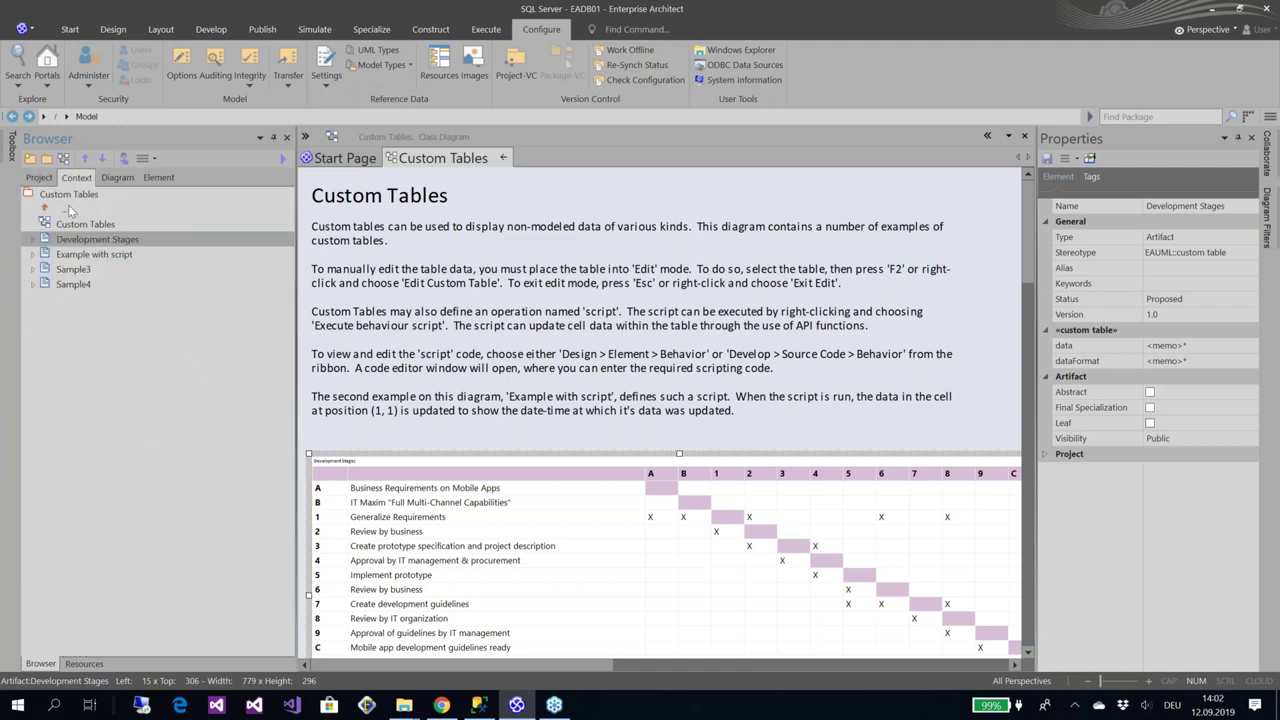
{"action": "double_click", "coordinate": [68, 210]}
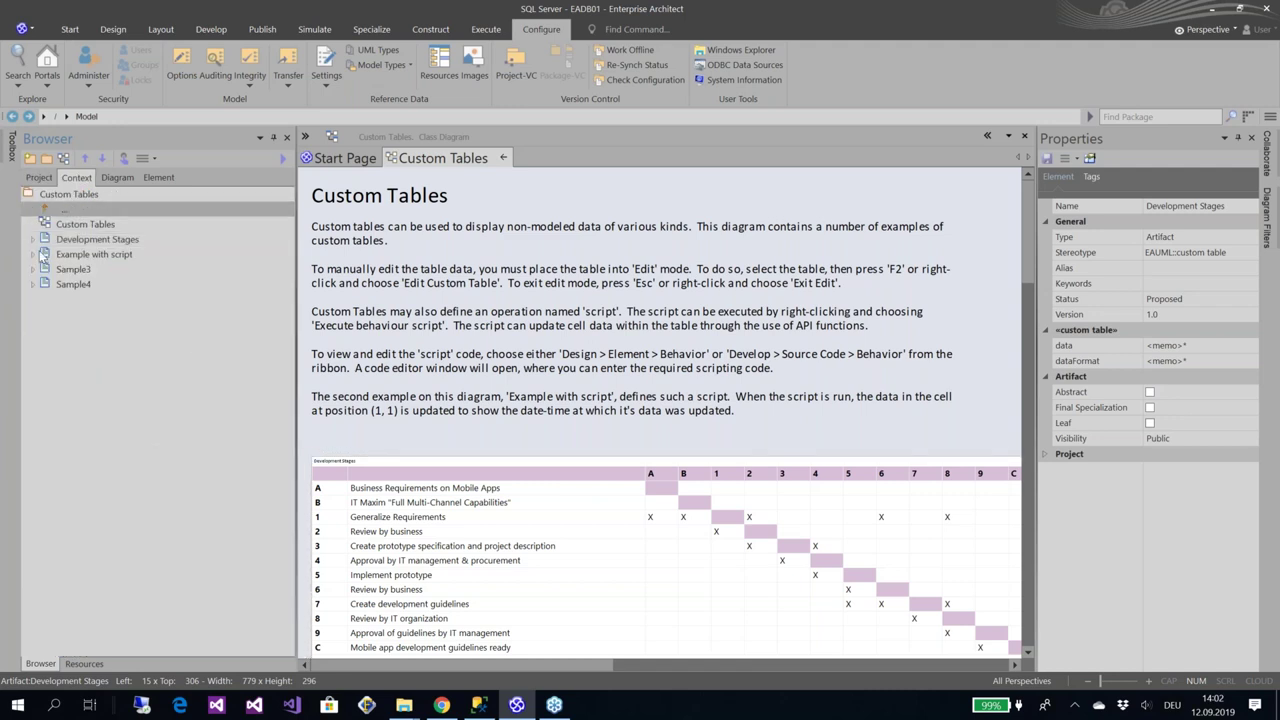
{"action": "double_click", "coordinate": [63, 226]}
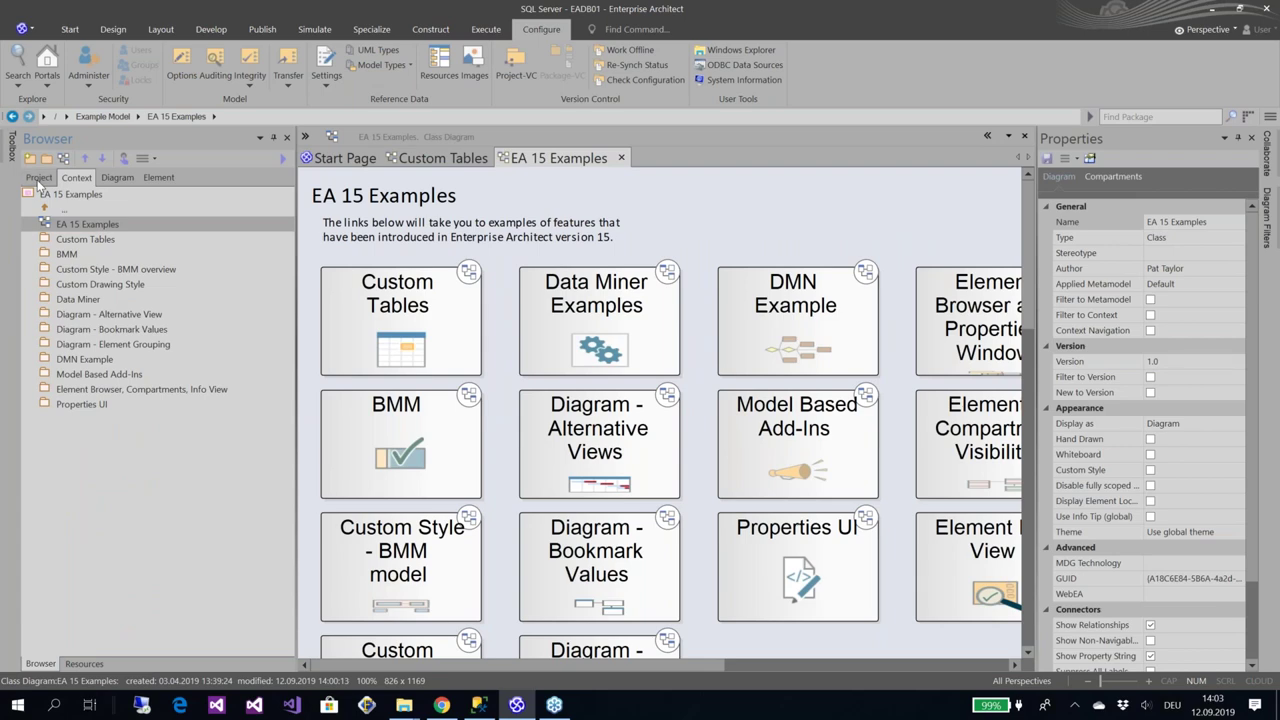
{"action": "key", "text": "alt+Tab"}
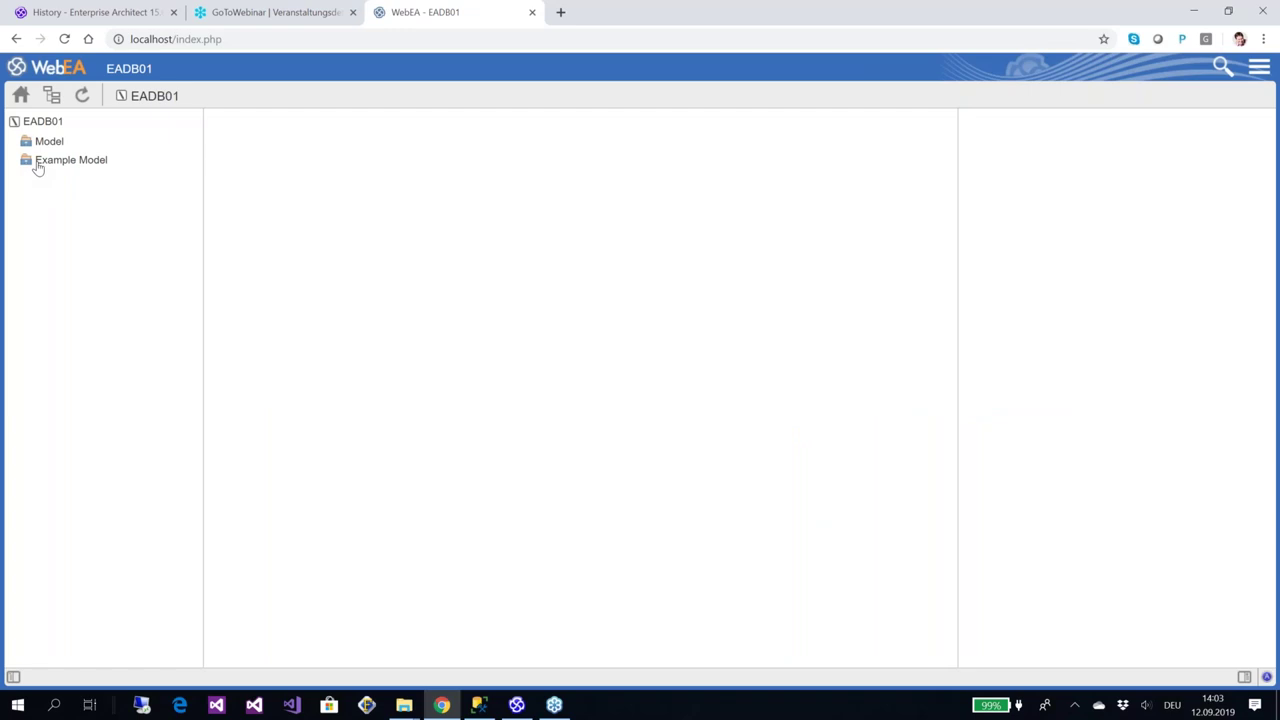
In WebEA, navigate Example Model to EA 15 Examples and display its diagram, then return to EA
{"action": "left_click", "coordinate": [37, 165]}
{"action": "left_click", "coordinate": [52, 160]}
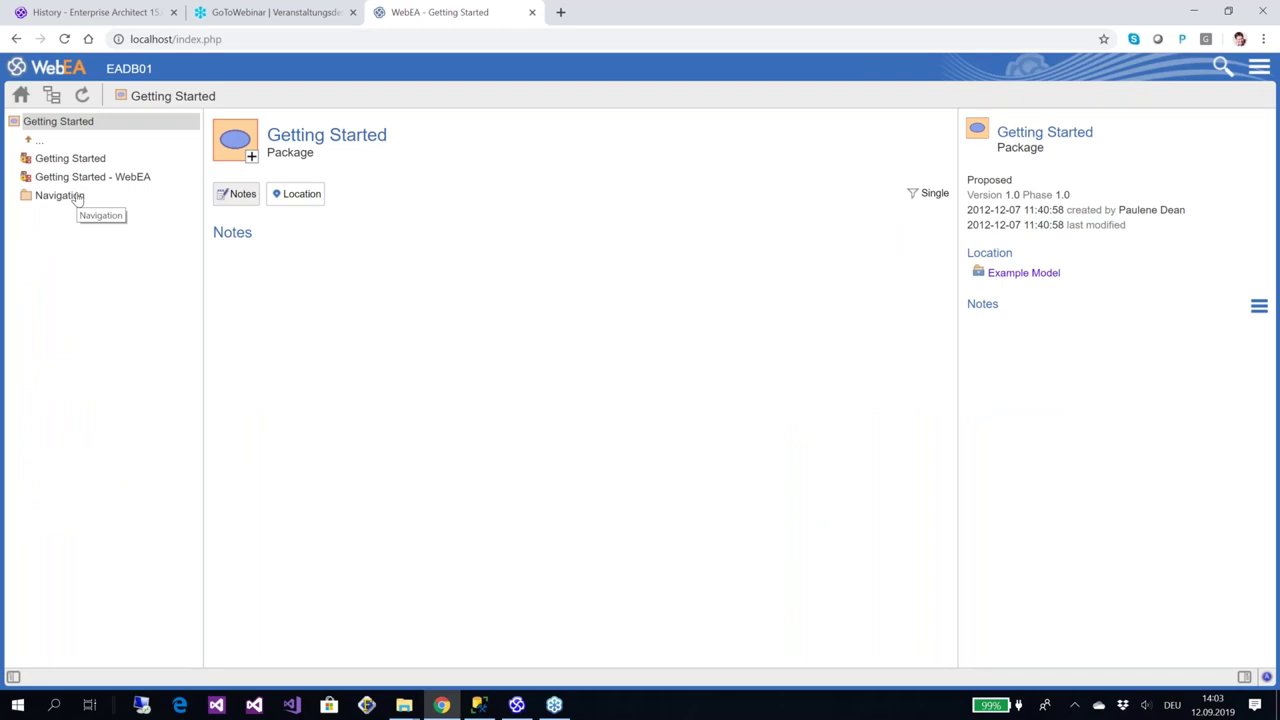
{"action": "left_click", "coordinate": [32, 143]}
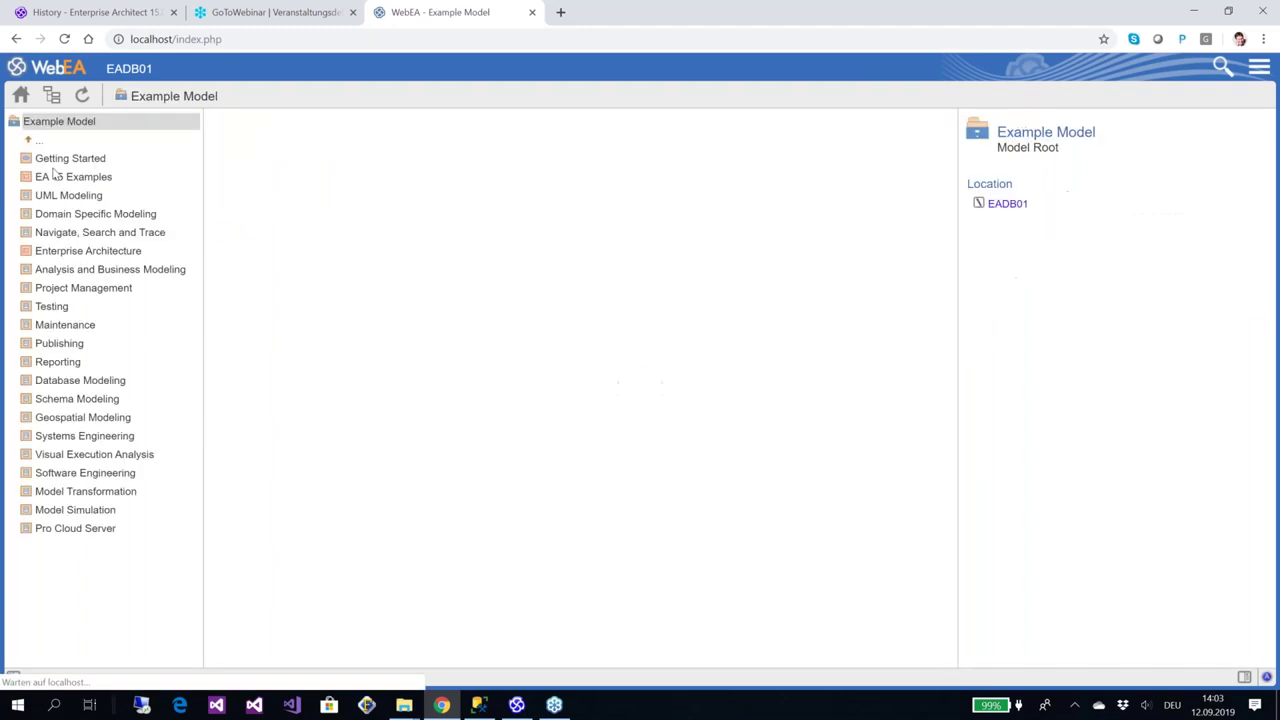
{"action": "left_click", "coordinate": [60, 180]}
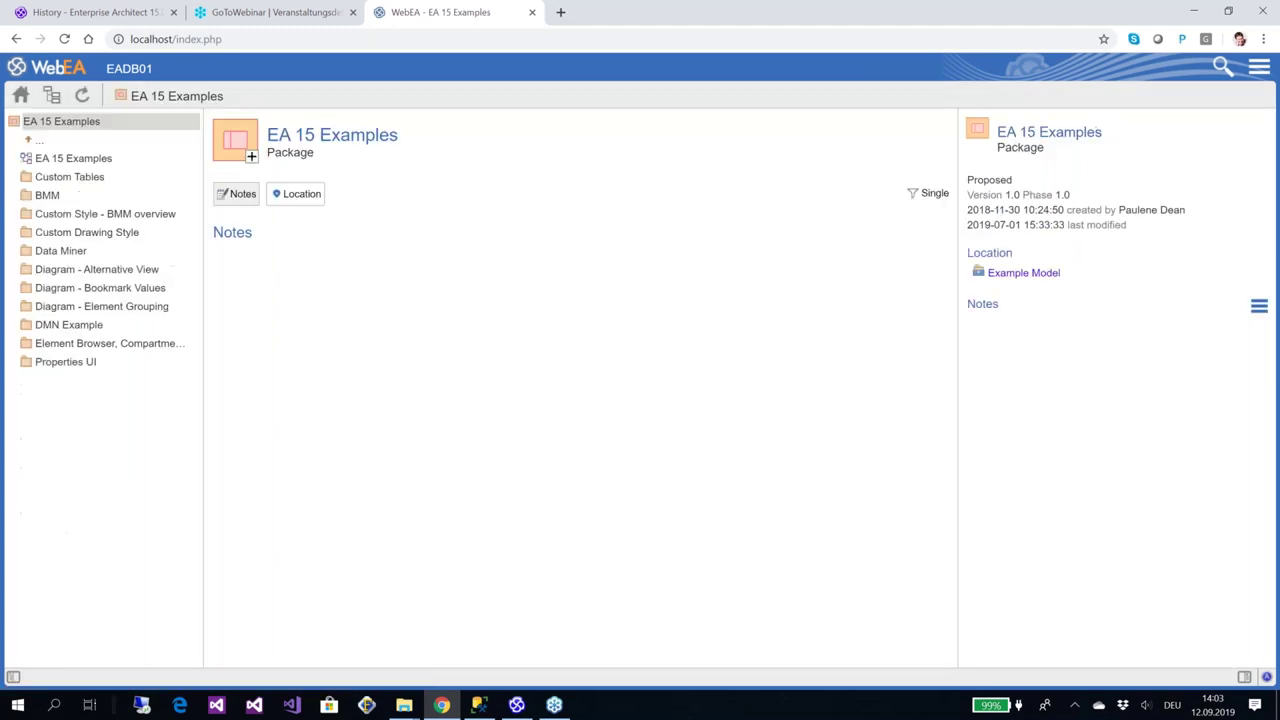
{"action": "left_click", "coordinate": [82, 158]}
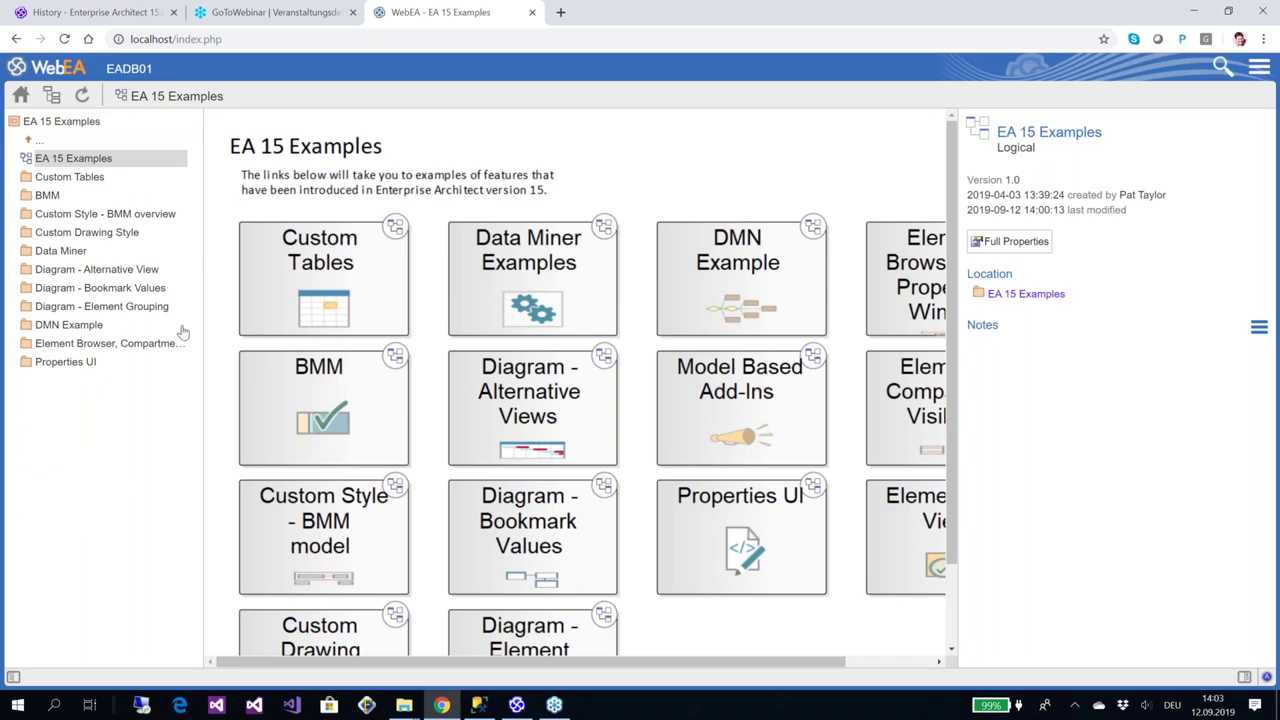
{"action": "key", "text": "alt+Tab"}
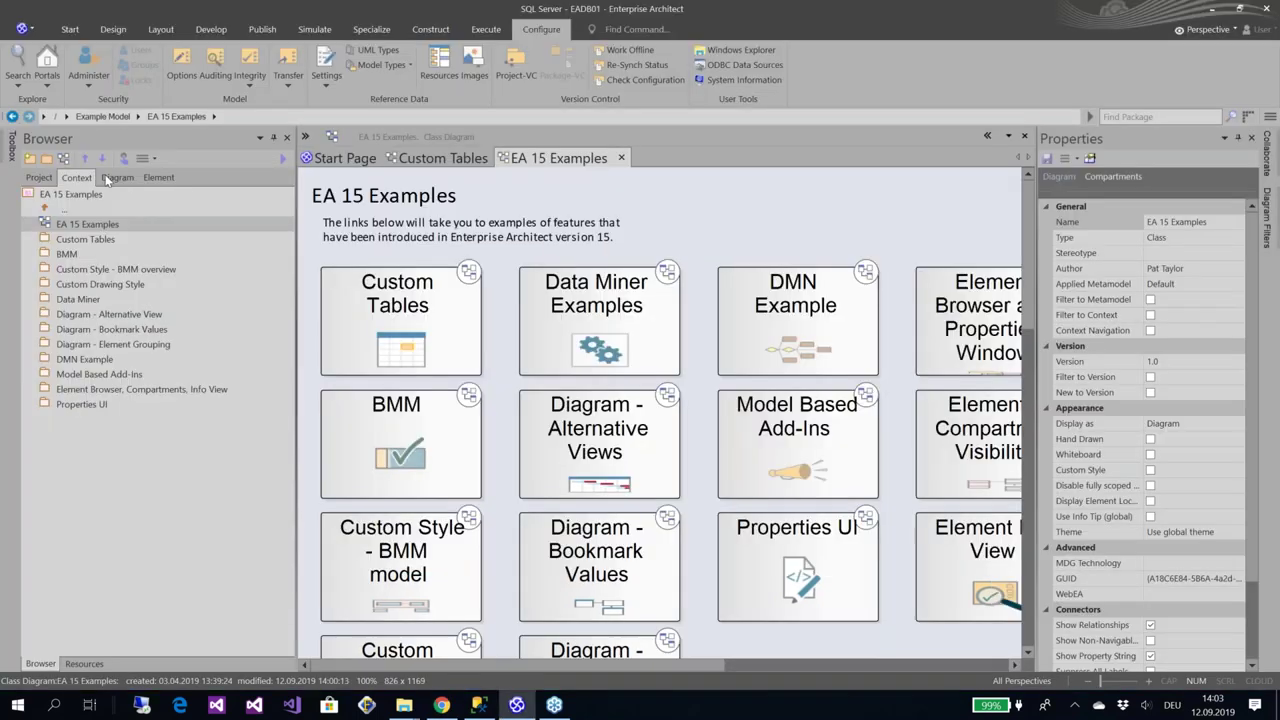
Browse the diagram's items, inspecting the Custom Tables and Diagram - Bookmark Values links
{"action": "left_click", "coordinate": [114, 178]}
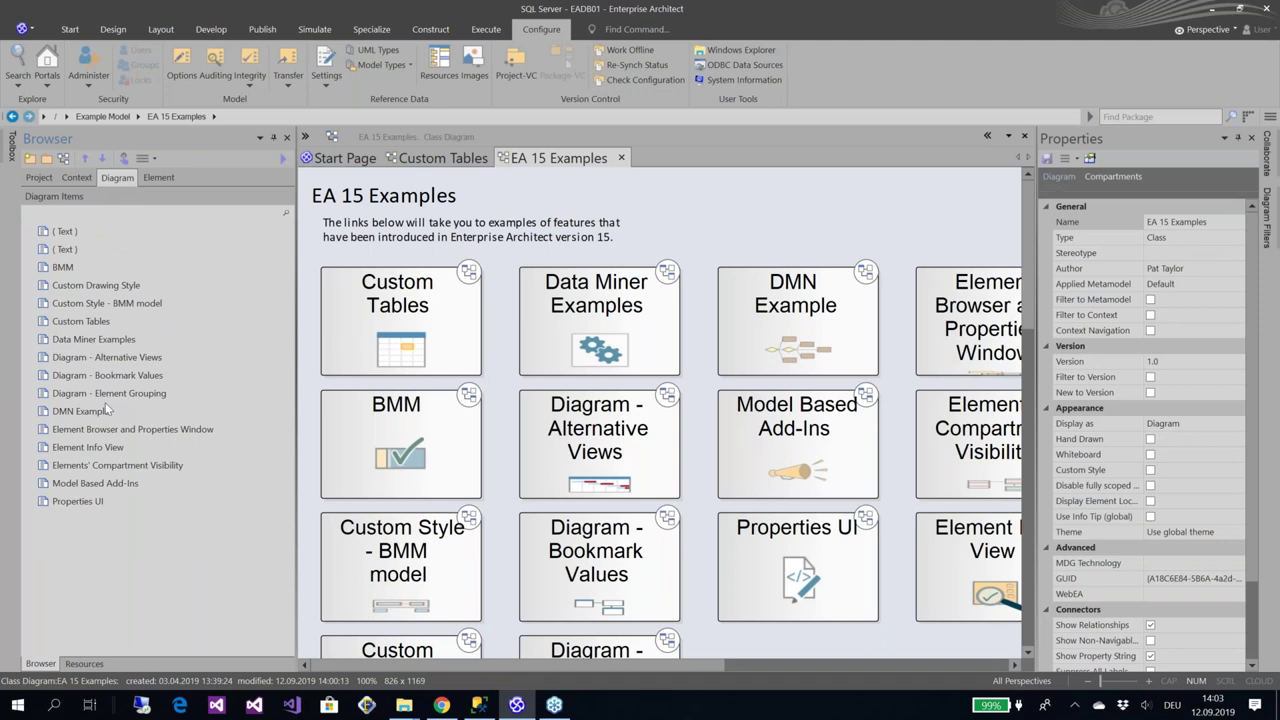
{"action": "left_click", "coordinate": [74, 324]}
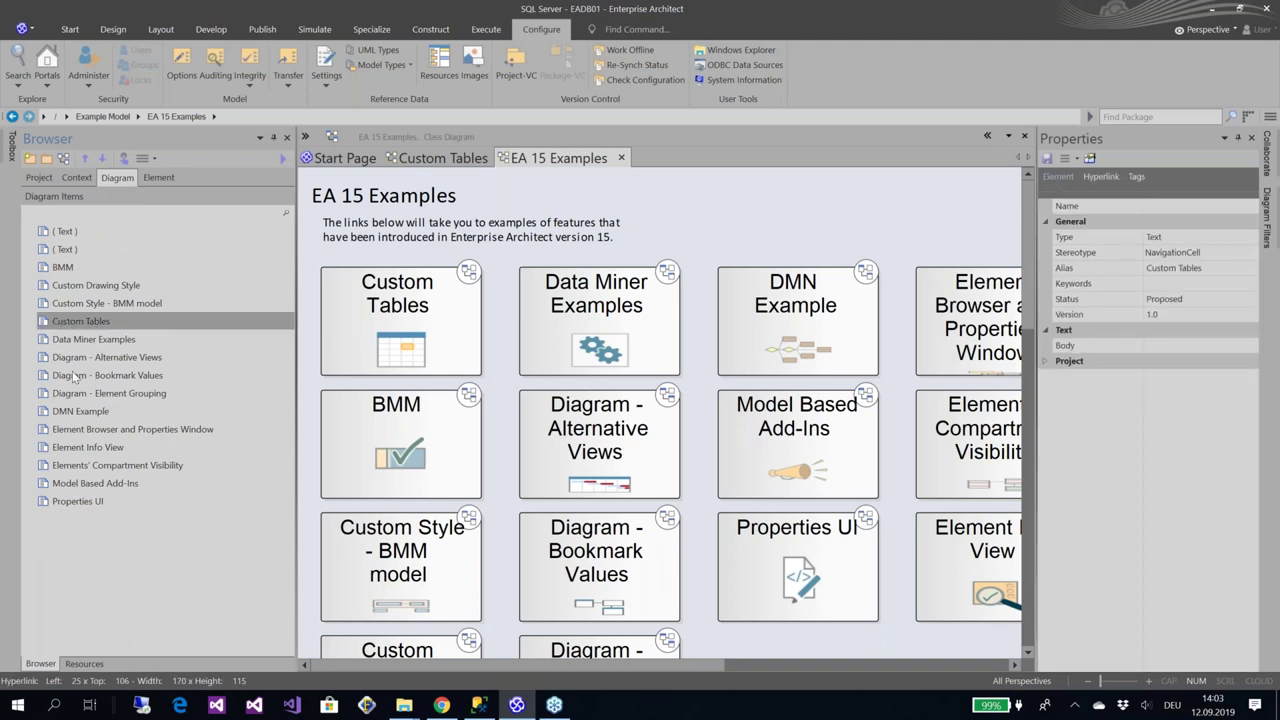
{"action": "left_click", "coordinate": [74, 376]}
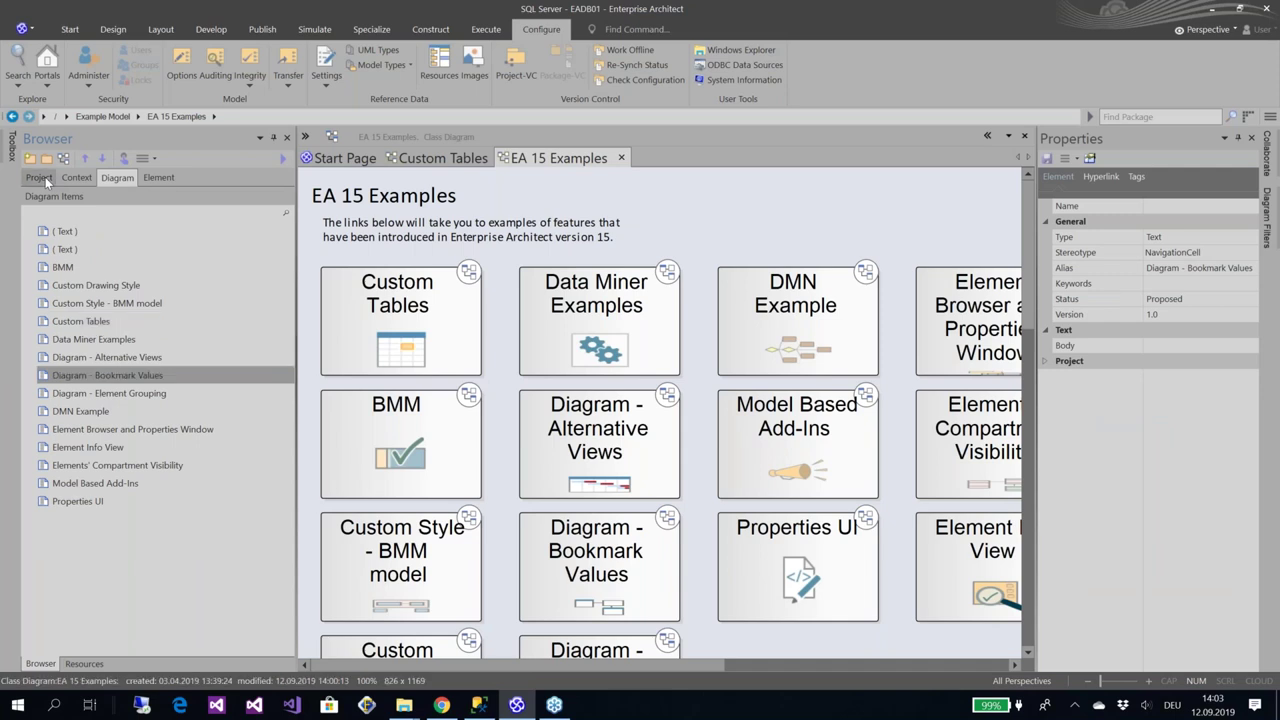
Return to the full model tree, widen the Properties area, and select the Model root
{"action": "left_click", "coordinate": [42, 178]}
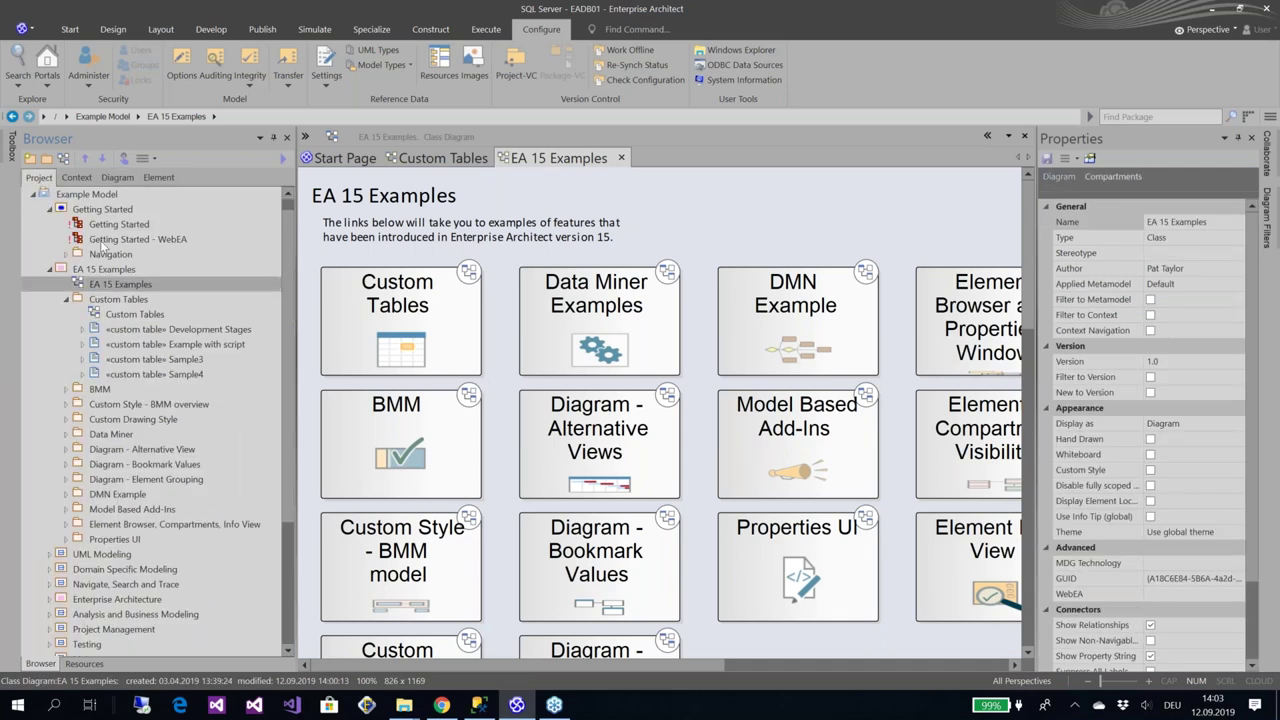
{"action": "left_click_drag", "start_coordinate": [1034, 316], "coordinate": [949, 320]}
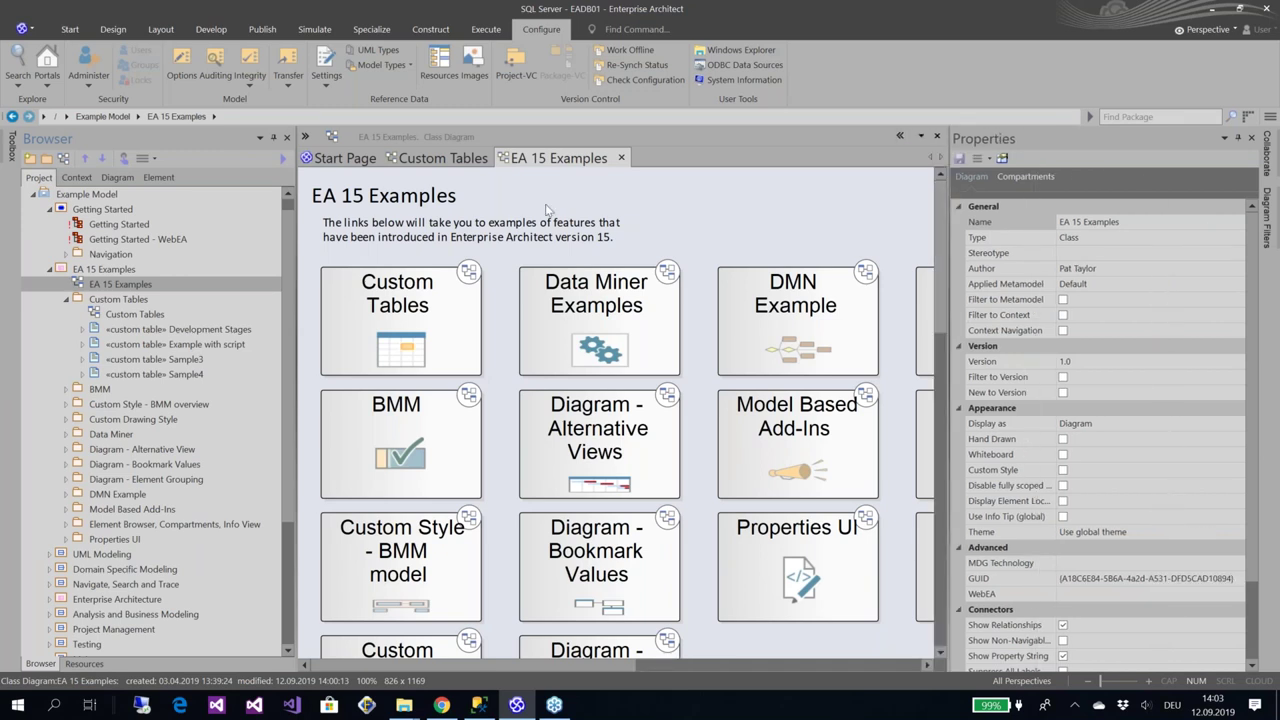
{"action": "left_click", "coordinate": [288, 194]}
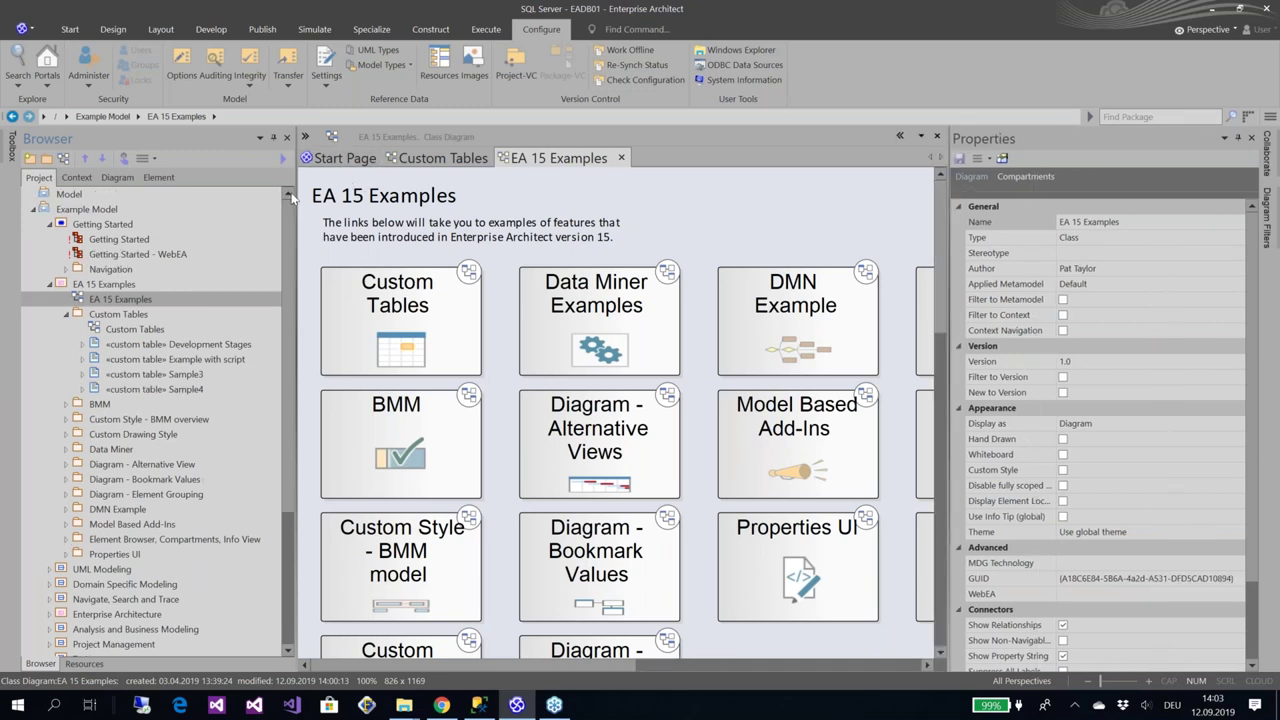
{"action": "left_click", "coordinate": [76, 197]}
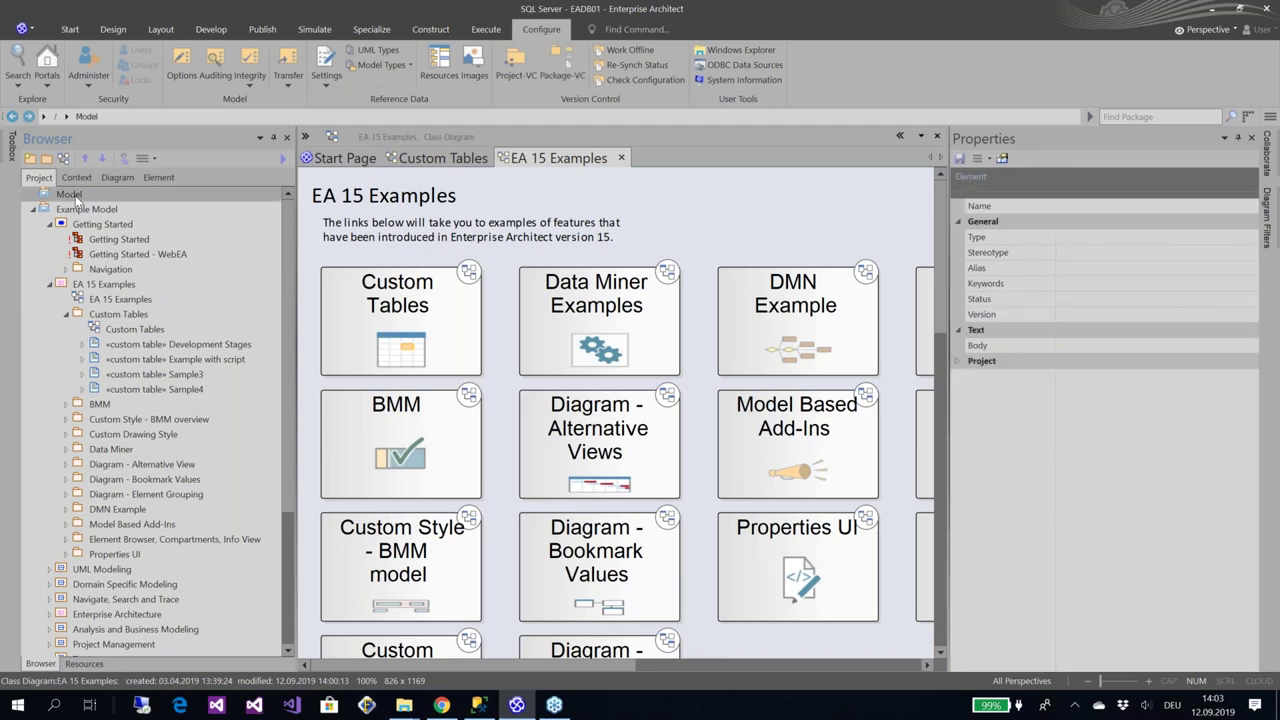
Add a new view named 'Beispiel View' under the Model root
{"action": "right_click", "coordinate": [76, 199]}
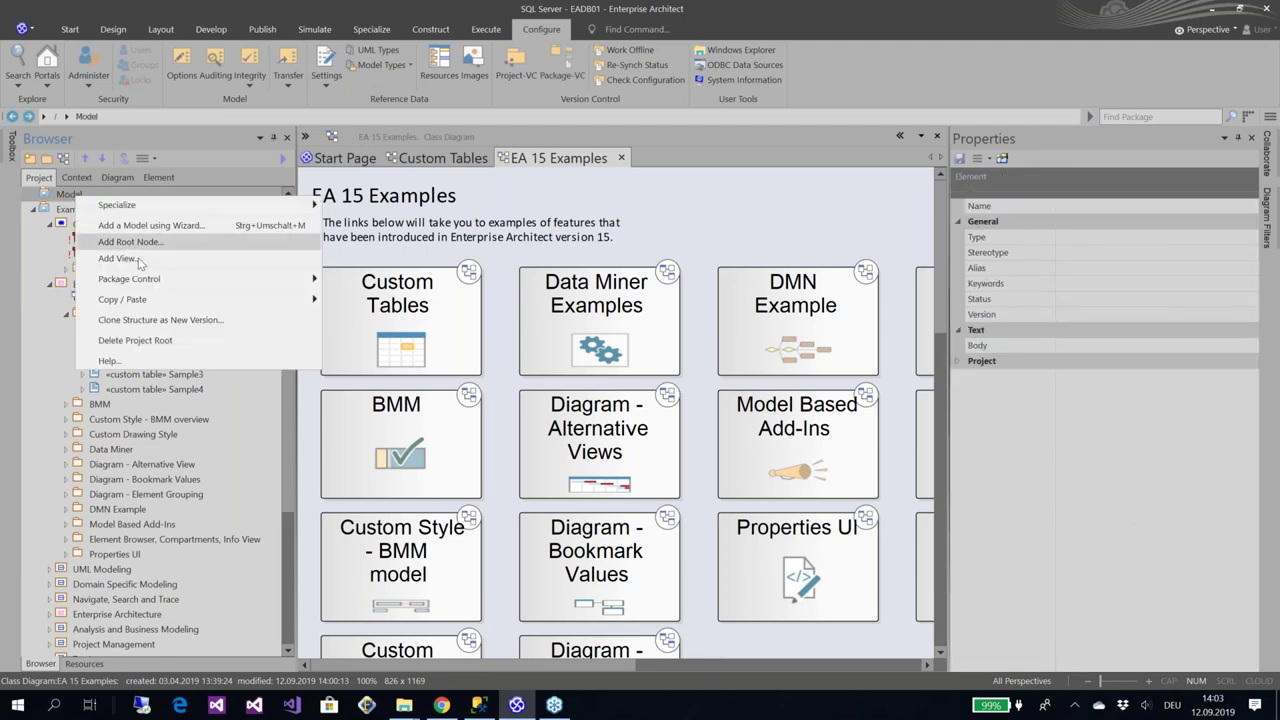
{"action": "left_click", "coordinate": [140, 263]}
{"action": "type", "text": "Bei"}
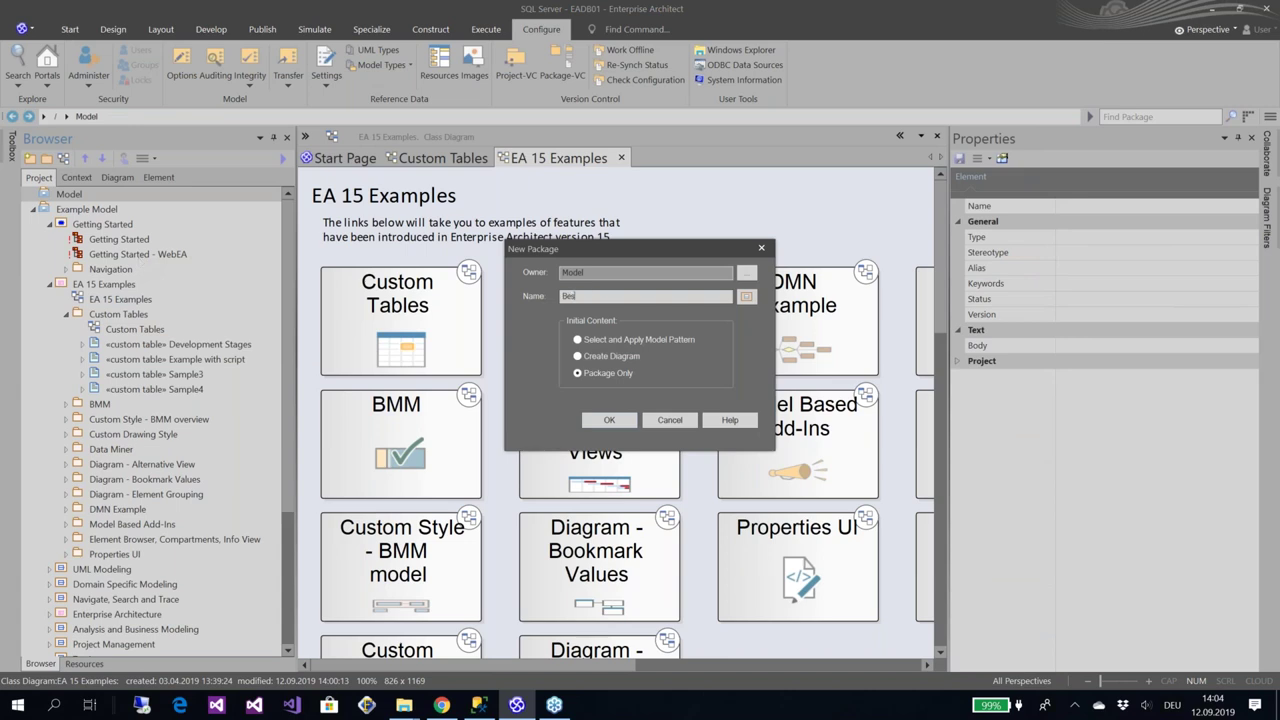
{"action": "type", "text": "spiel Biew"}
{"action": "key", "text": "Return"}
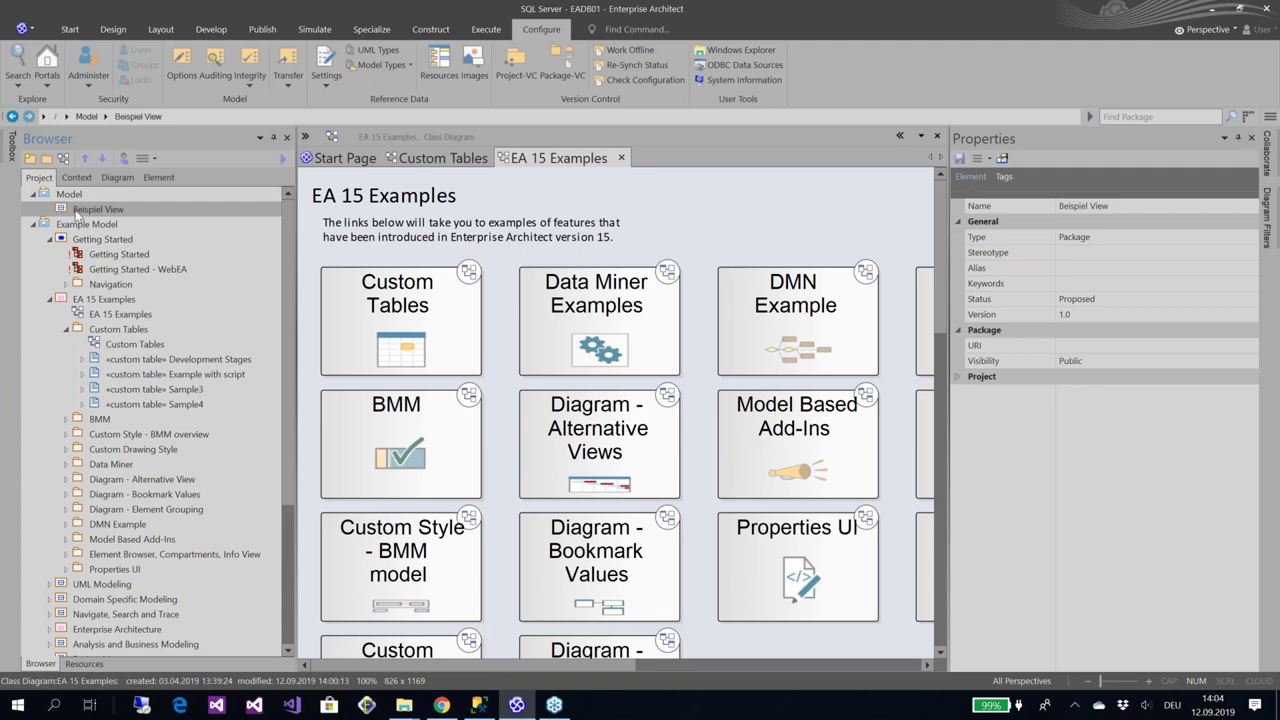
{"action": "right_click", "coordinate": [77, 212]}
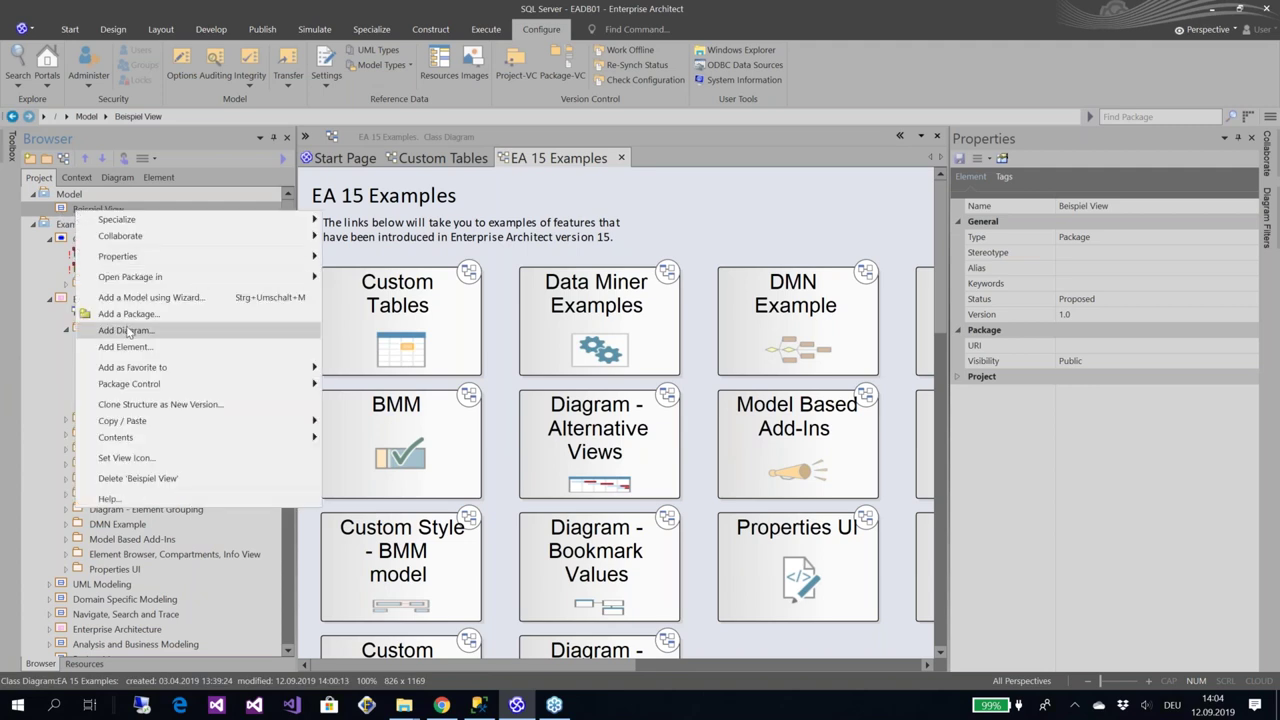
Add a UML Behavioral Use Case diagram named Beispiel View to the Beispiel View package
{"action": "left_click", "coordinate": [127, 331]}
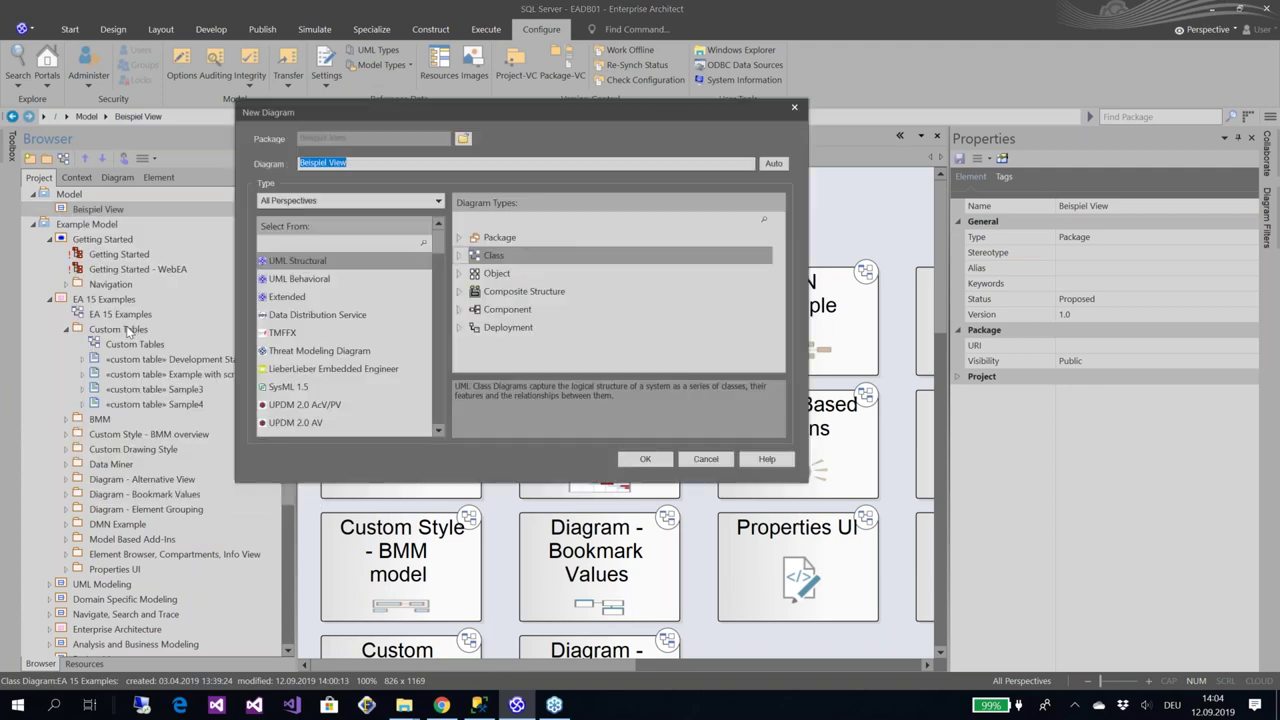
{"action": "left_click", "coordinate": [388, 245]}
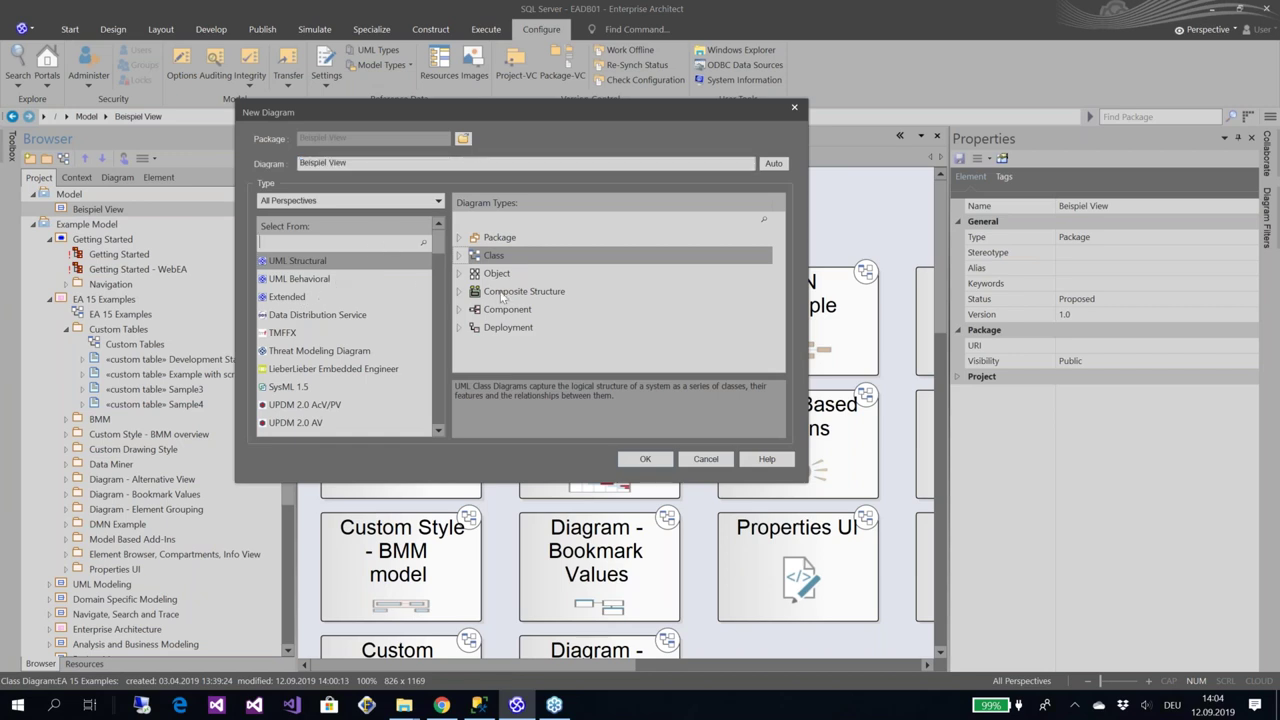
{"action": "left_click", "coordinate": [316, 281]}
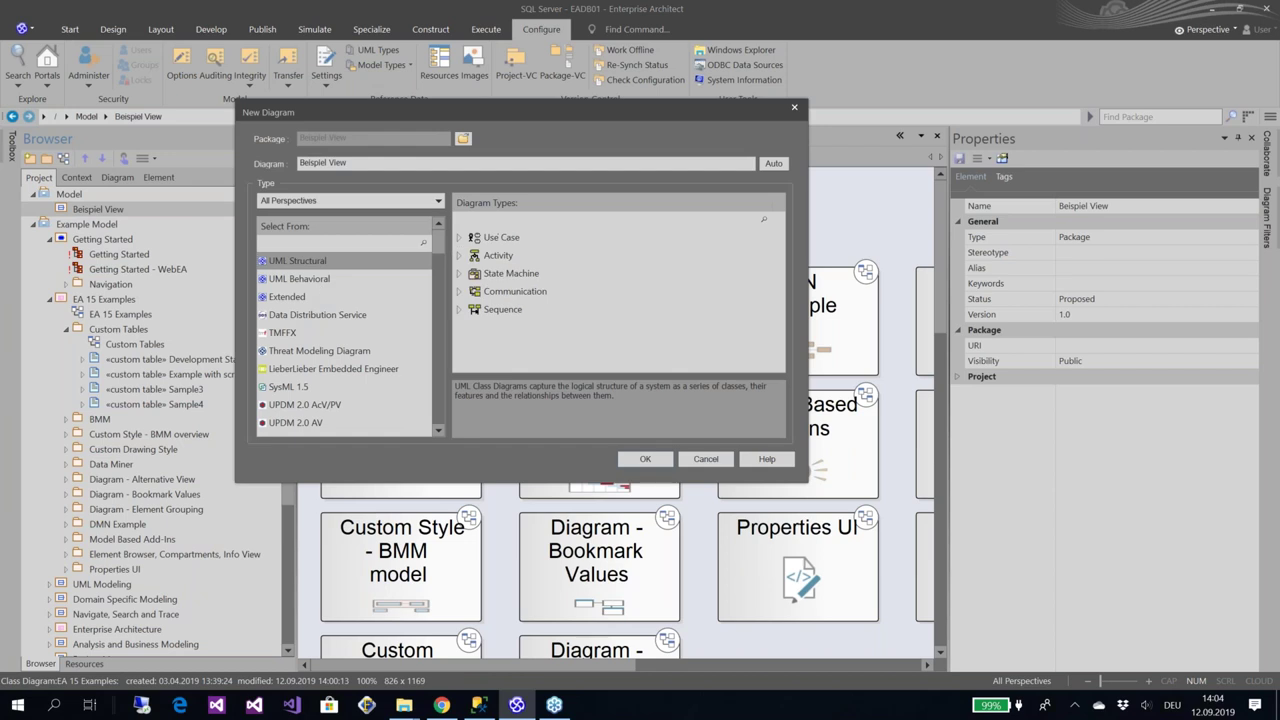
{"action": "left_click", "coordinate": [654, 459]}
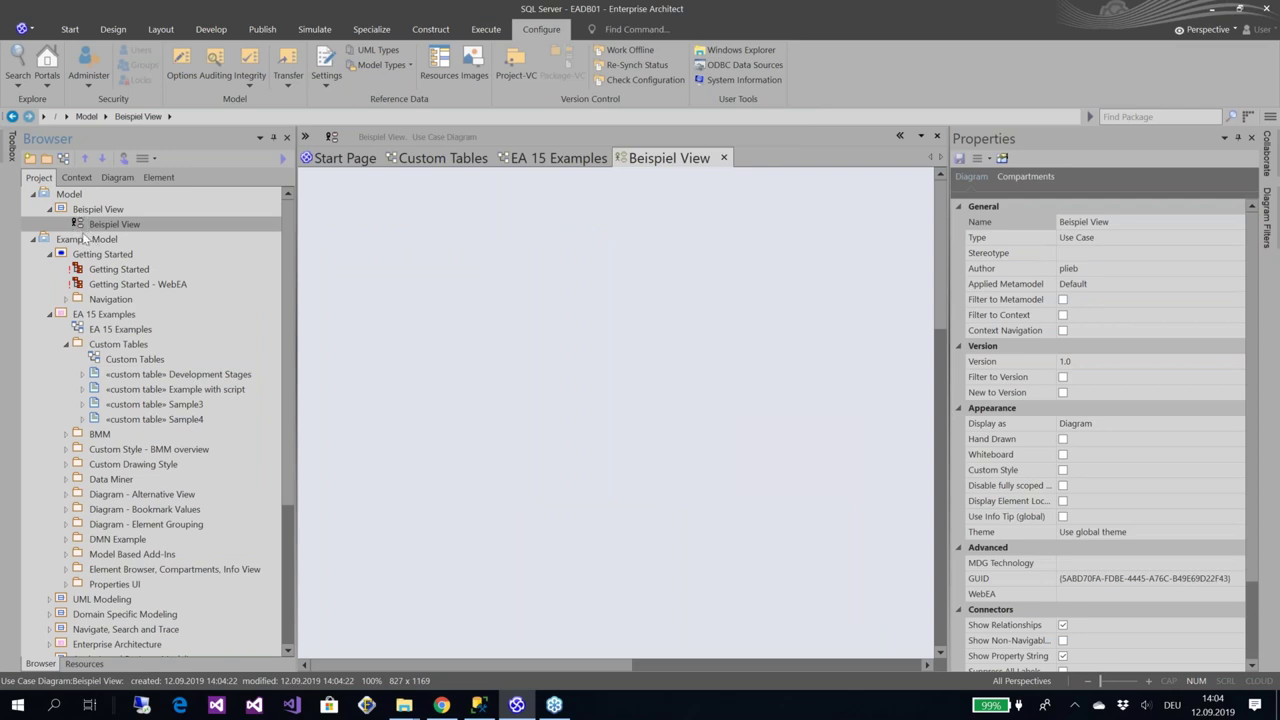
Place a Use Case from the Toolbox onto the diagram, keeping the name Use Case1
{"action": "mouse_move", "coordinate": [13, 158]}
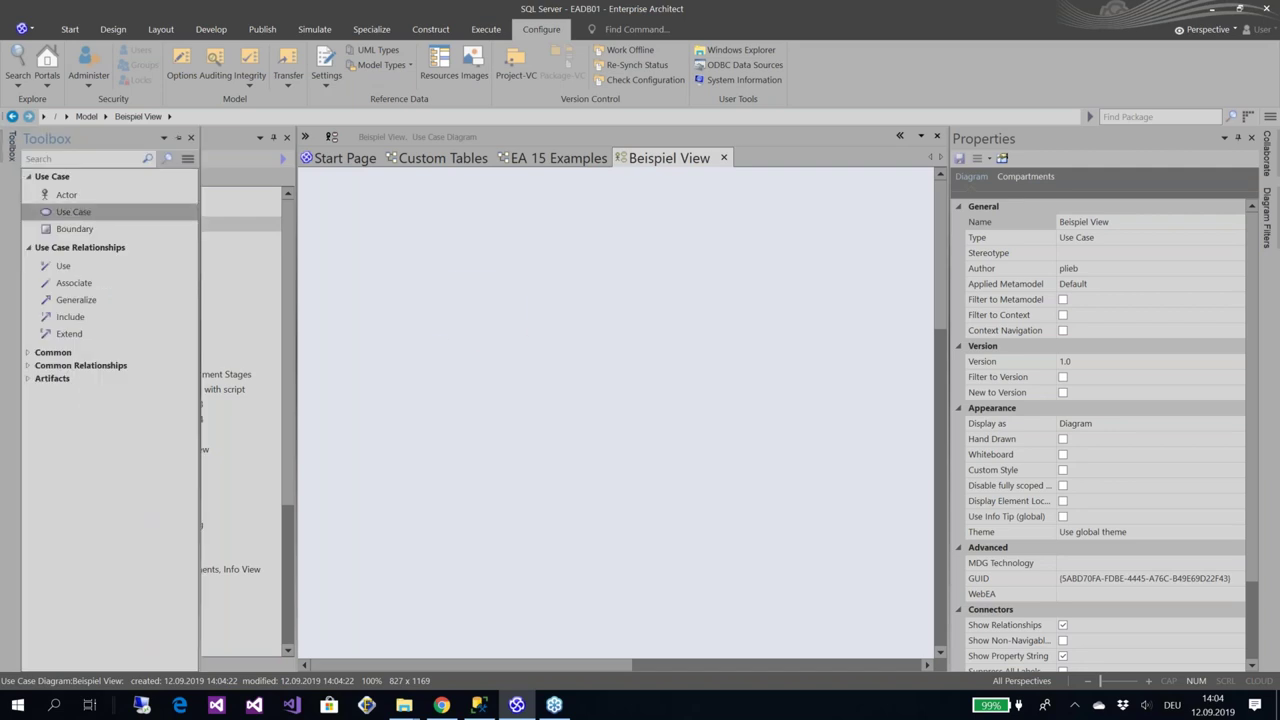
{"action": "left_click_drag", "start_coordinate": [73, 212], "coordinate": [523, 343]}
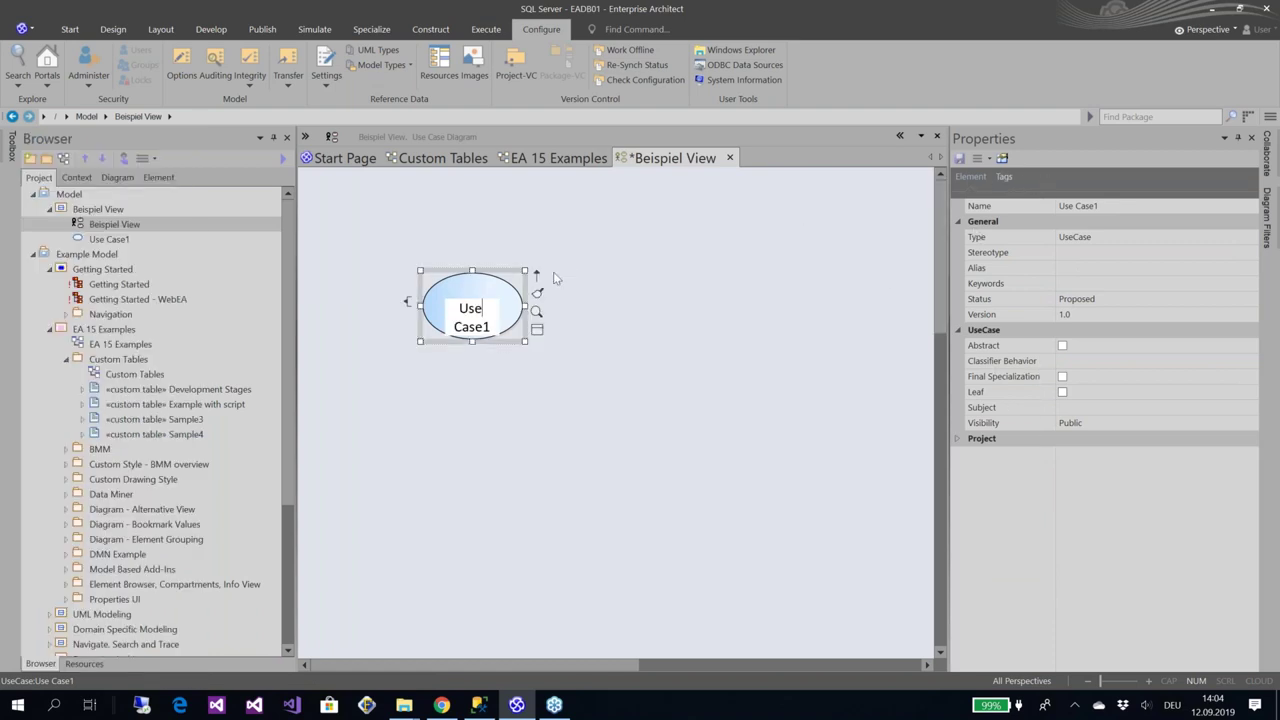
{"action": "left_click", "coordinate": [504, 290]}
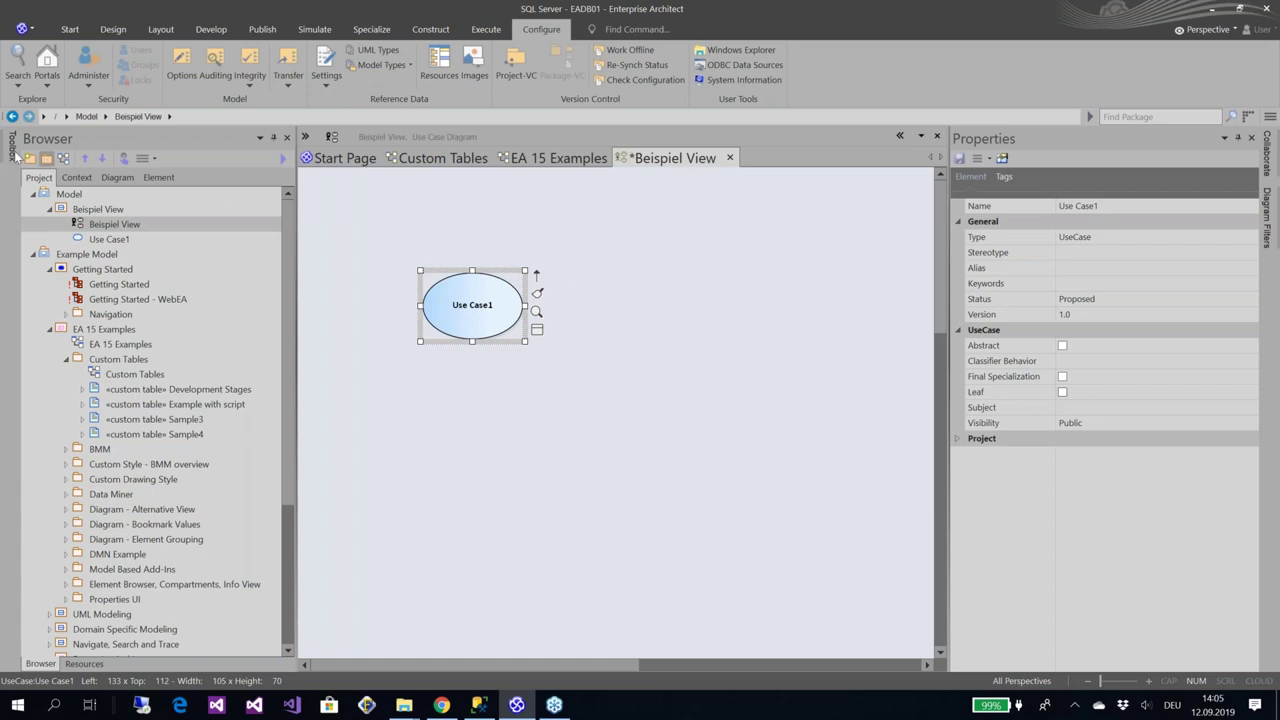
Load the BPMN 2.0 Business Process tools and place Activity1 as a Receive task right of Use Case1
{"action": "mouse_move", "coordinate": [13, 148]}
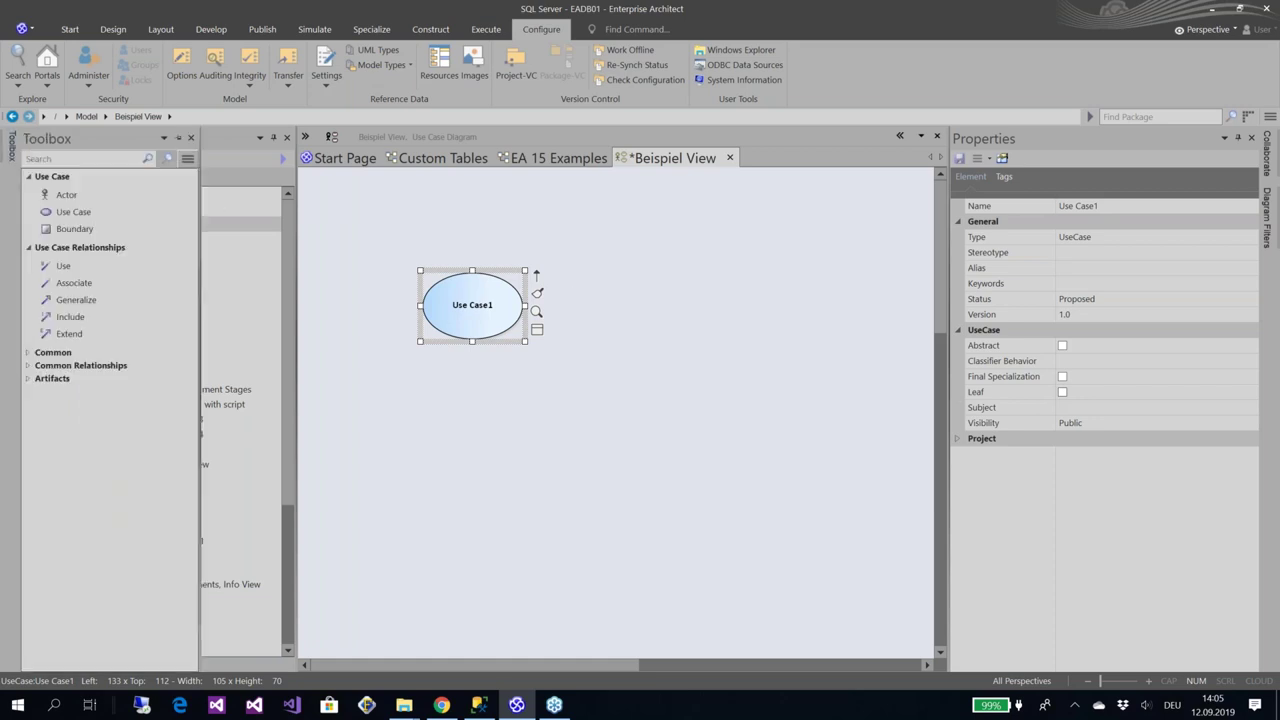
{"action": "left_click", "coordinate": [187, 158]}
{"action": "mouse_move", "coordinate": [320, 190]}
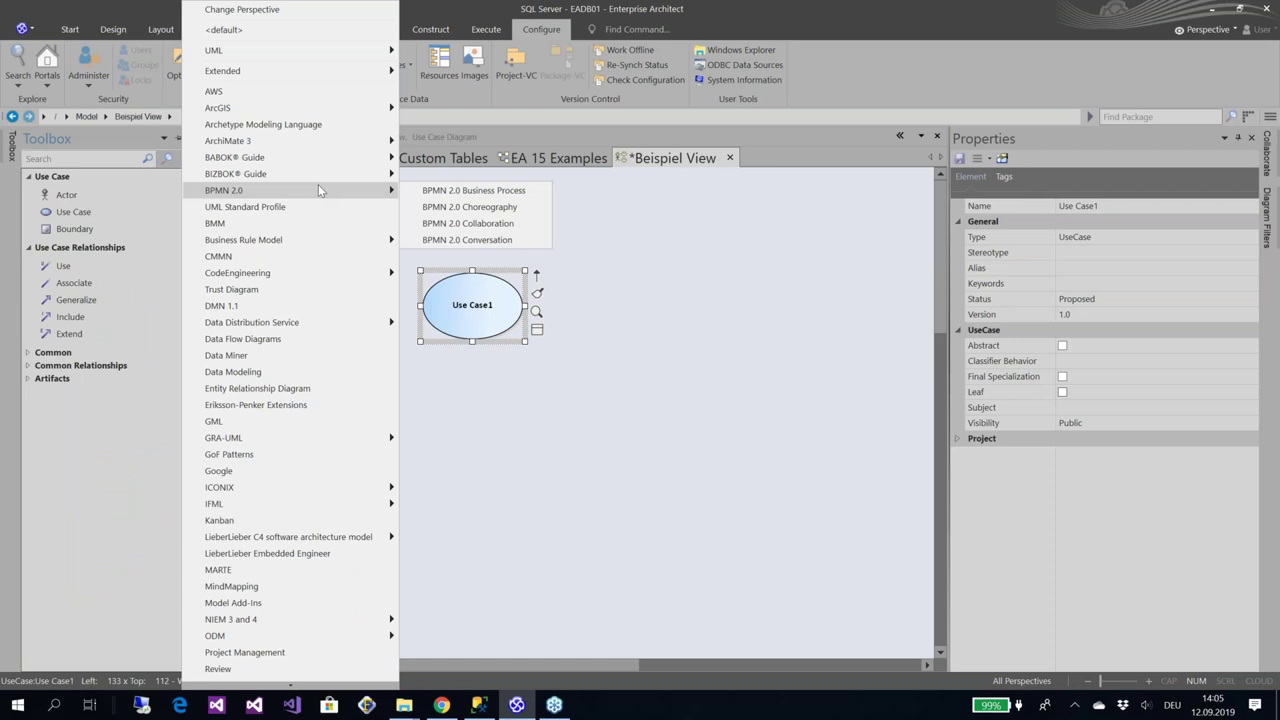
{"action": "left_click", "coordinate": [444, 196]}
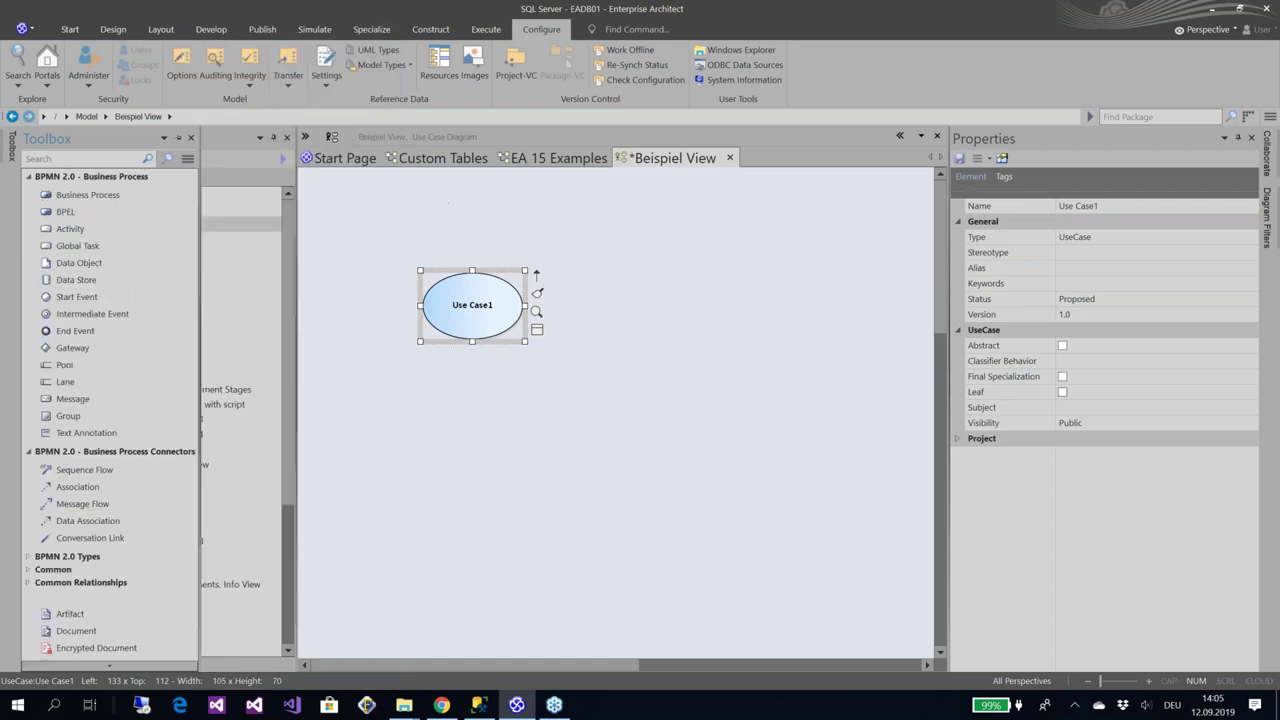
{"action": "left_click", "coordinate": [91, 226]}
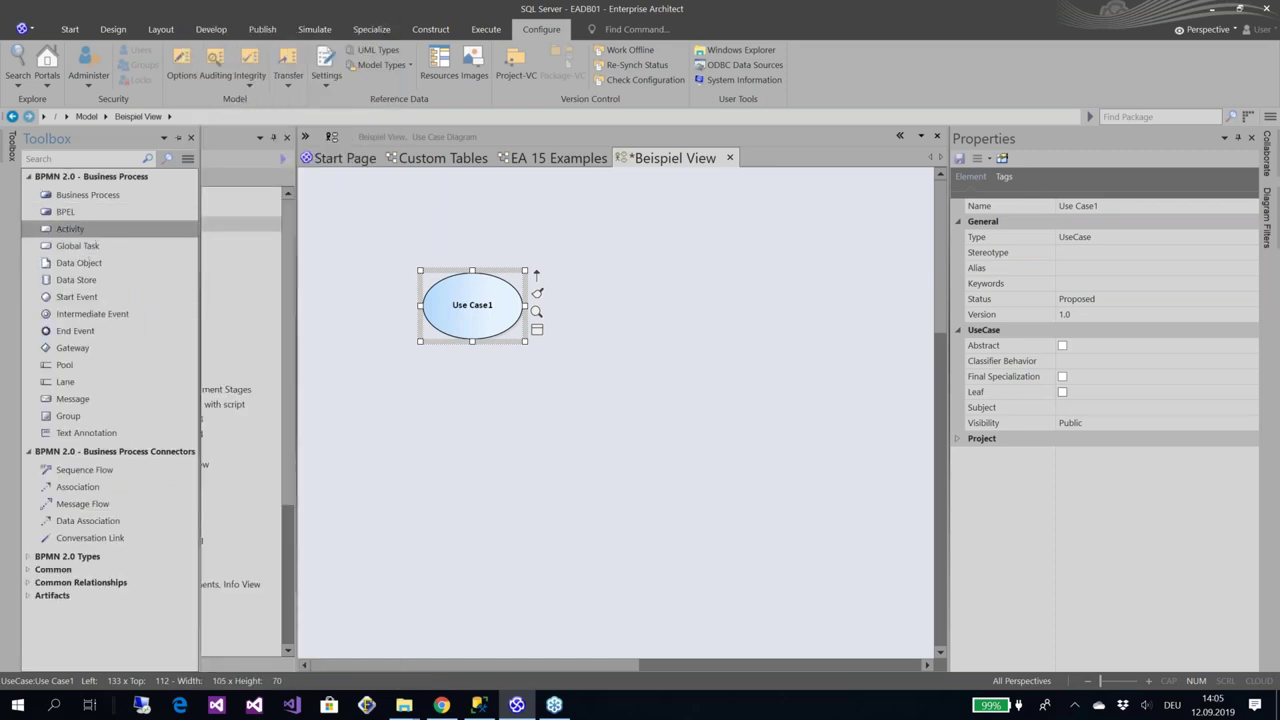
{"action": "left_click", "coordinate": [633, 283]}
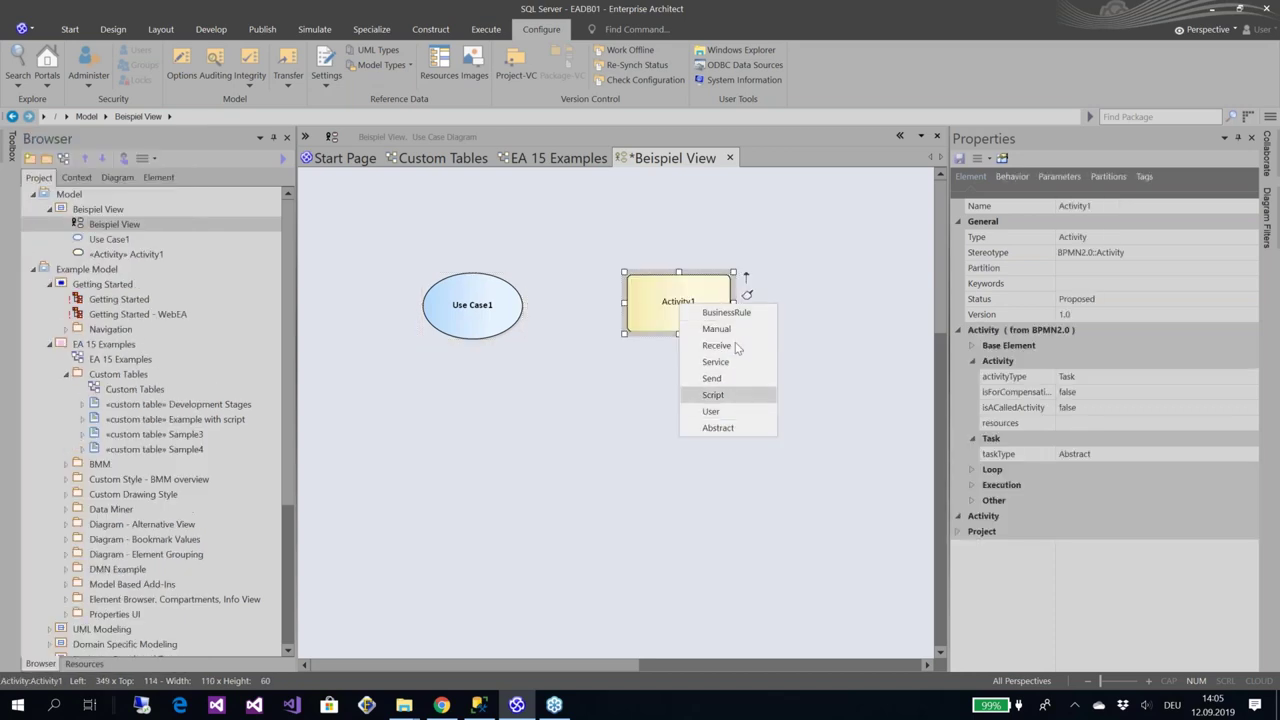
{"action": "key", "text": "Escape"}
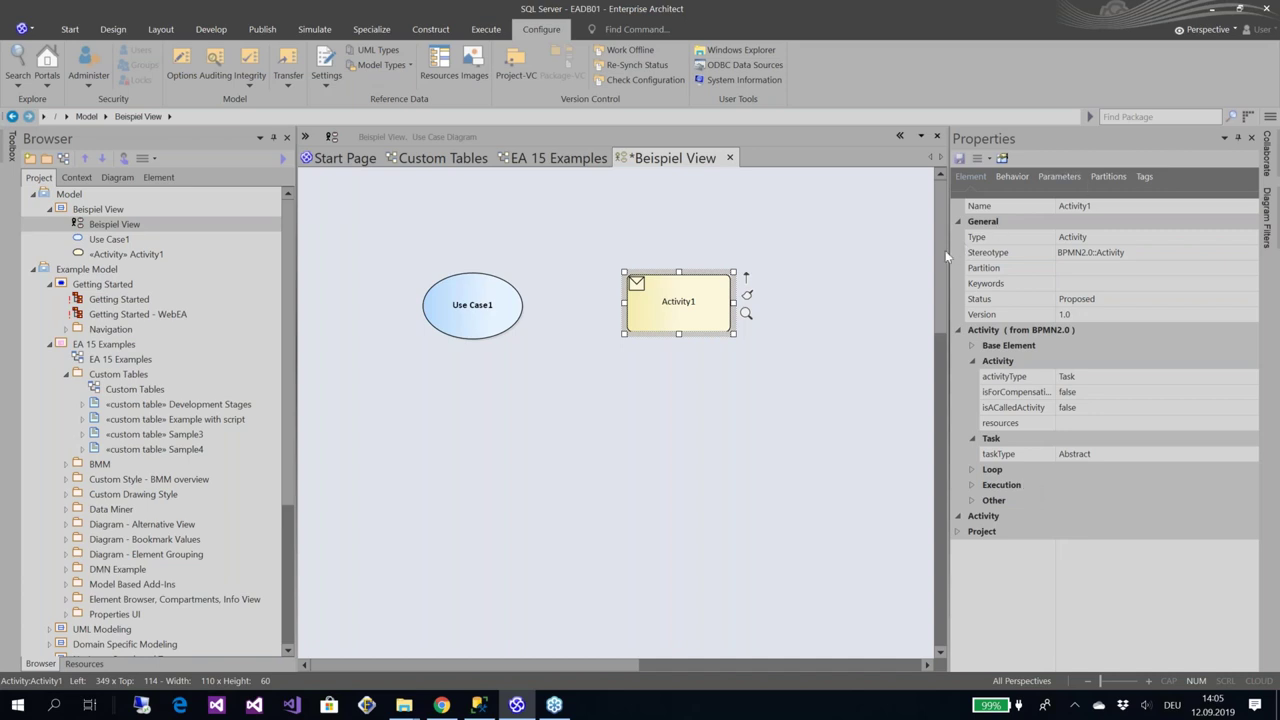
Widen the Properties window, then check Use Case1's and the diagram's own properties
{"action": "left_click_drag", "start_coordinate": [945, 250], "coordinate": [906, 250]}
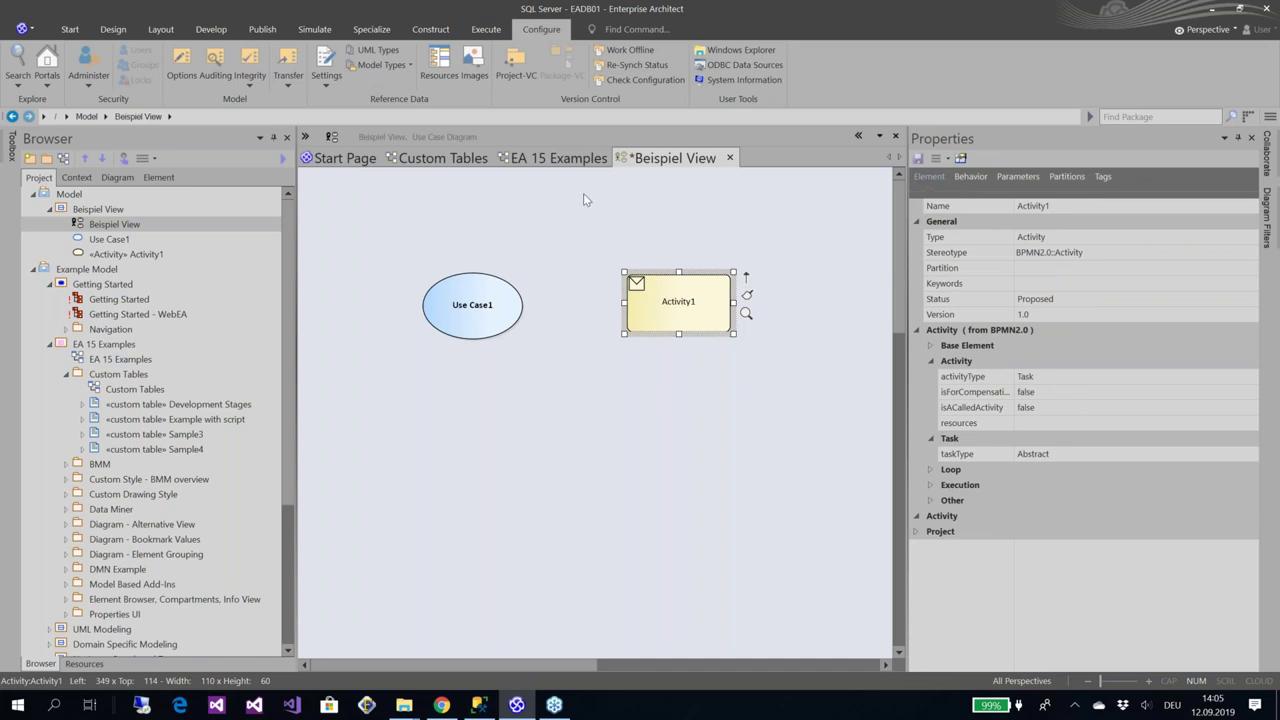
{"action": "left_click", "coordinate": [481, 303]}
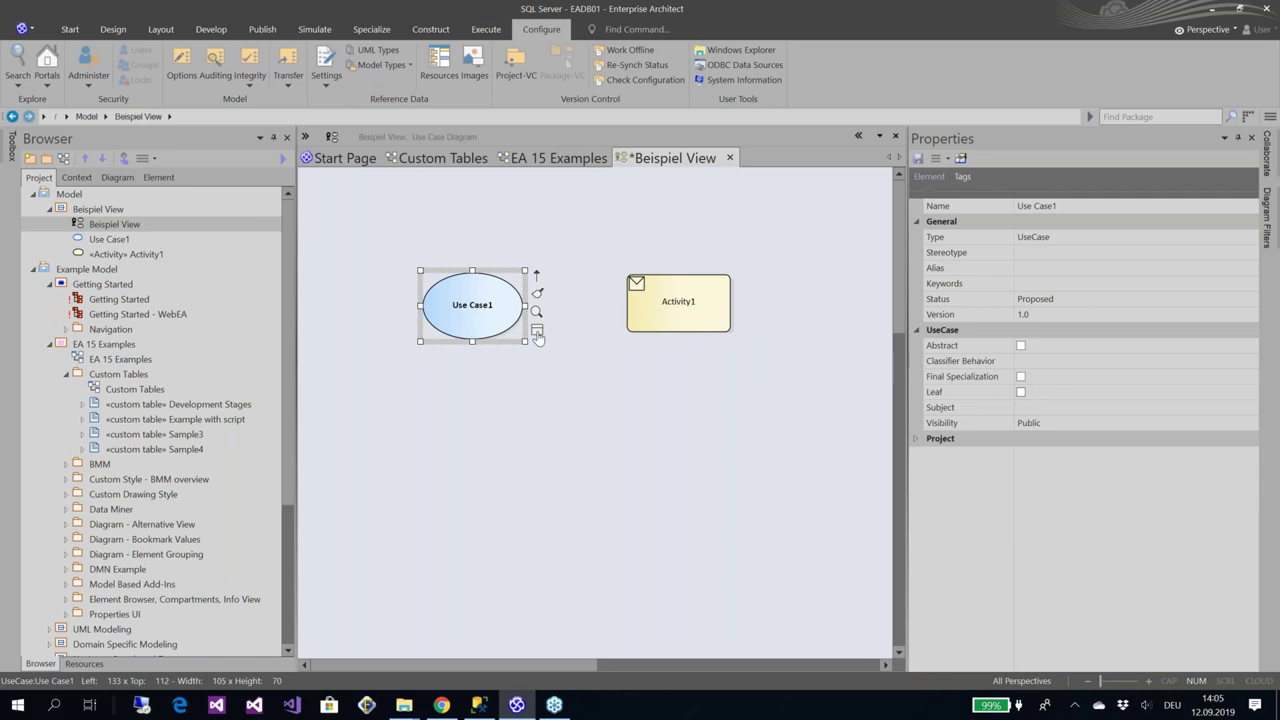
{"action": "left_click", "coordinate": [539, 382]}
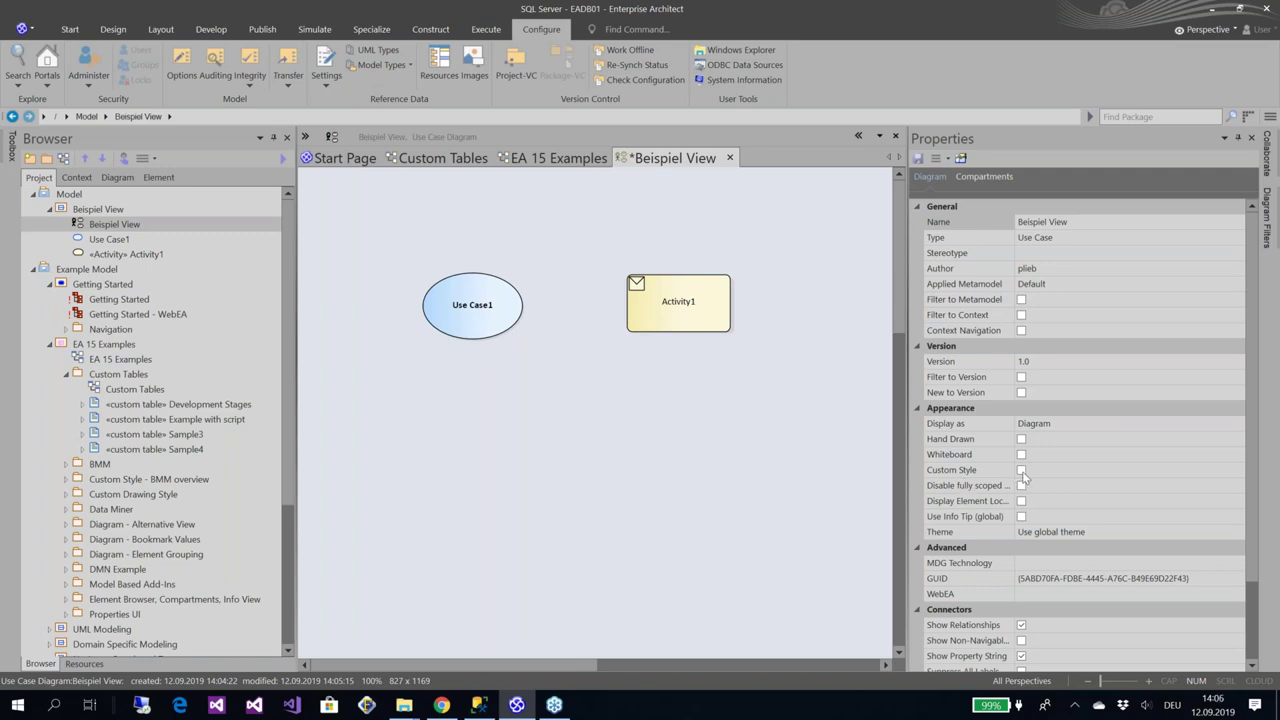
Tick Custom Style for the Beispiel View diagram, save it, and select Use Case1
{"action": "left_click", "coordinate": [1021, 471]}
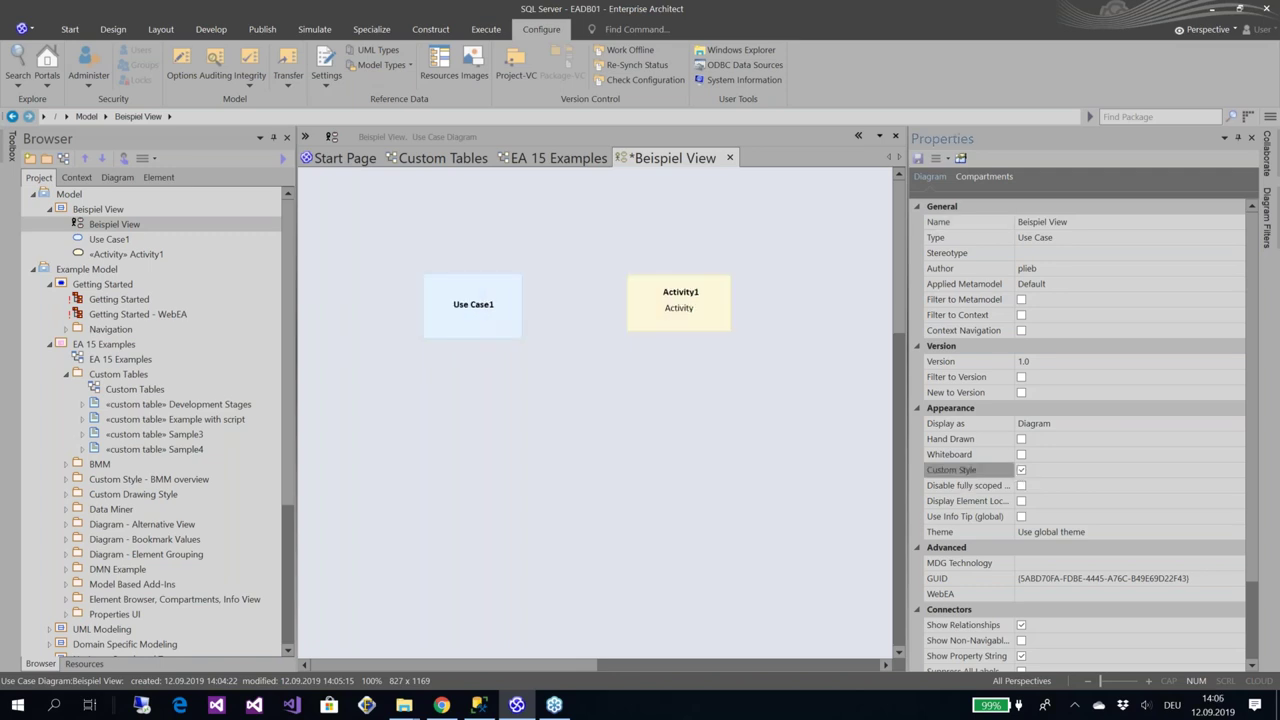
{"action": "key", "text": "ctrl+s"}
{"action": "left_click", "coordinate": [515, 328]}
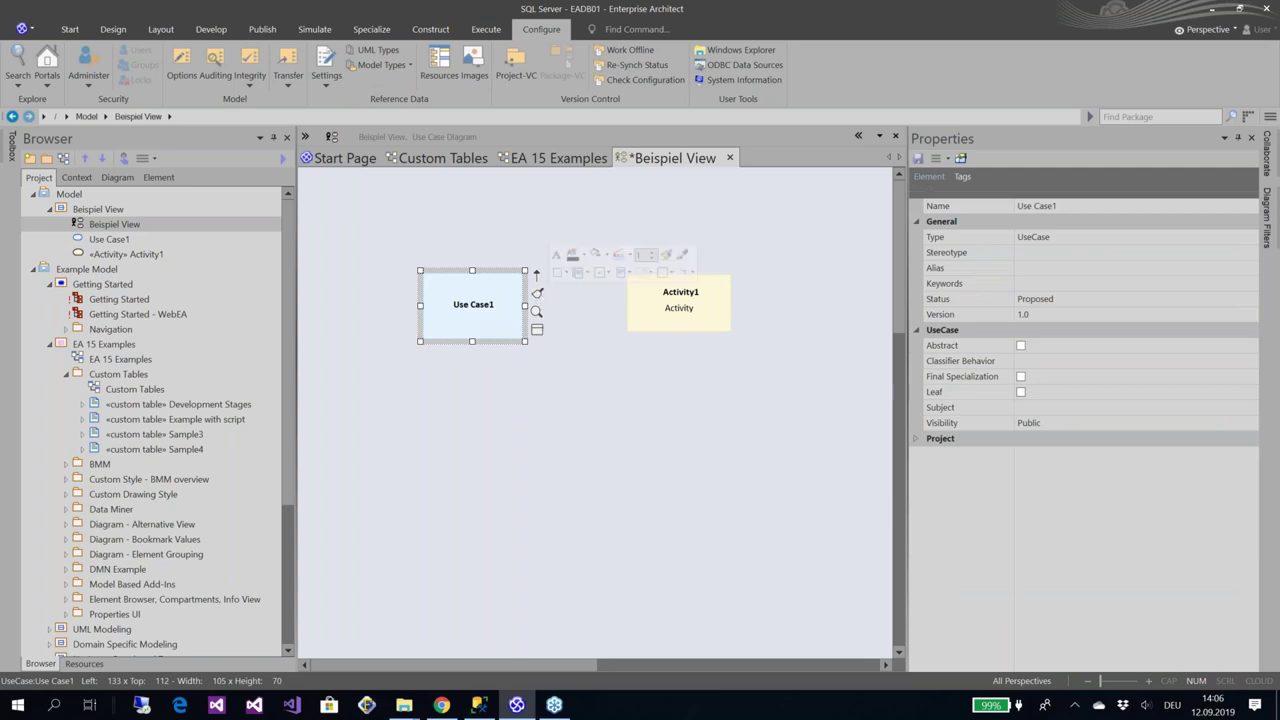
Make Use Case1 a 25%-transparent diamond and slide it right so Activity1 overlaps it in front
{"action": "left_click", "coordinate": [564, 274]}
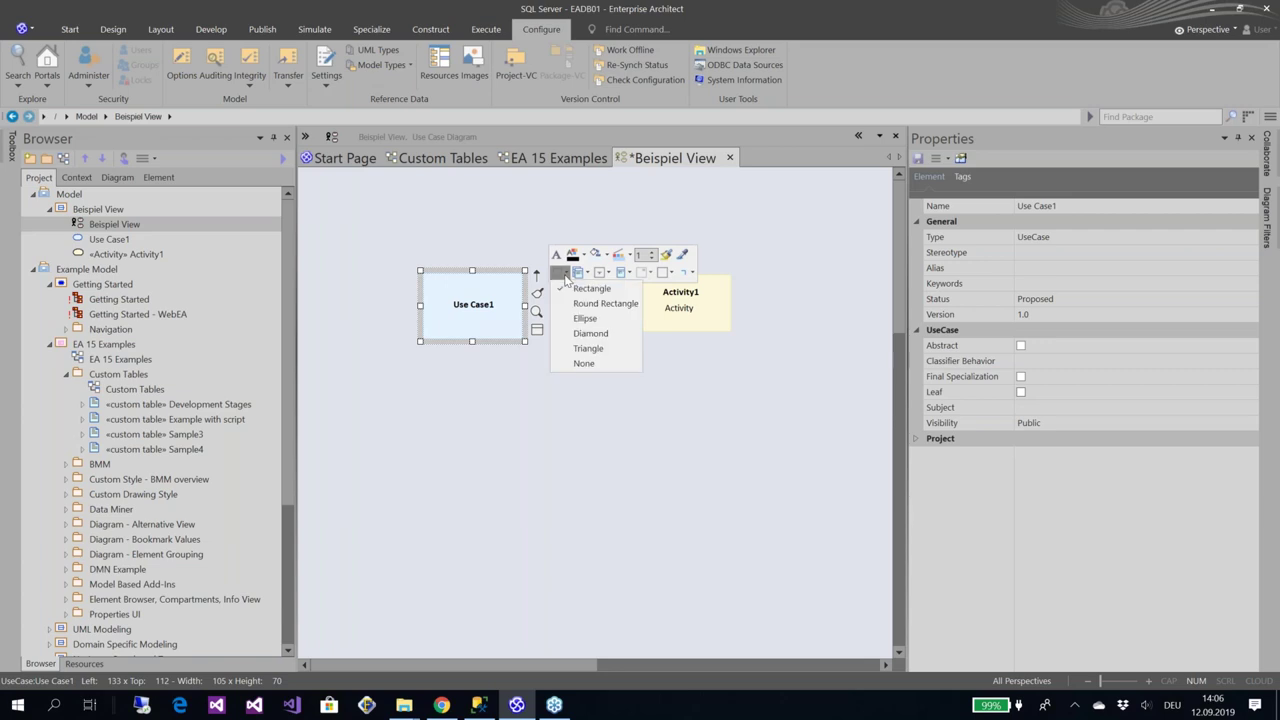
{"action": "left_click", "coordinate": [590, 336]}
{"action": "left_click", "coordinate": [583, 272]}
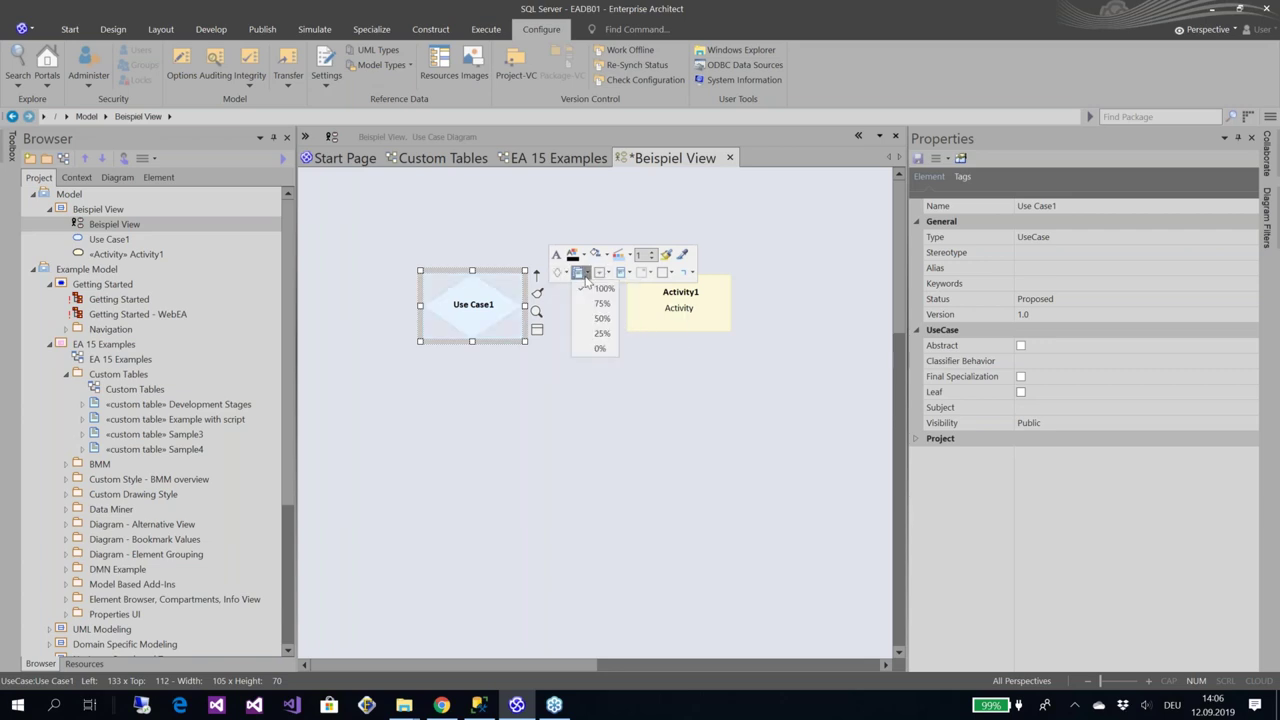
{"action": "left_click", "coordinate": [604, 332]}
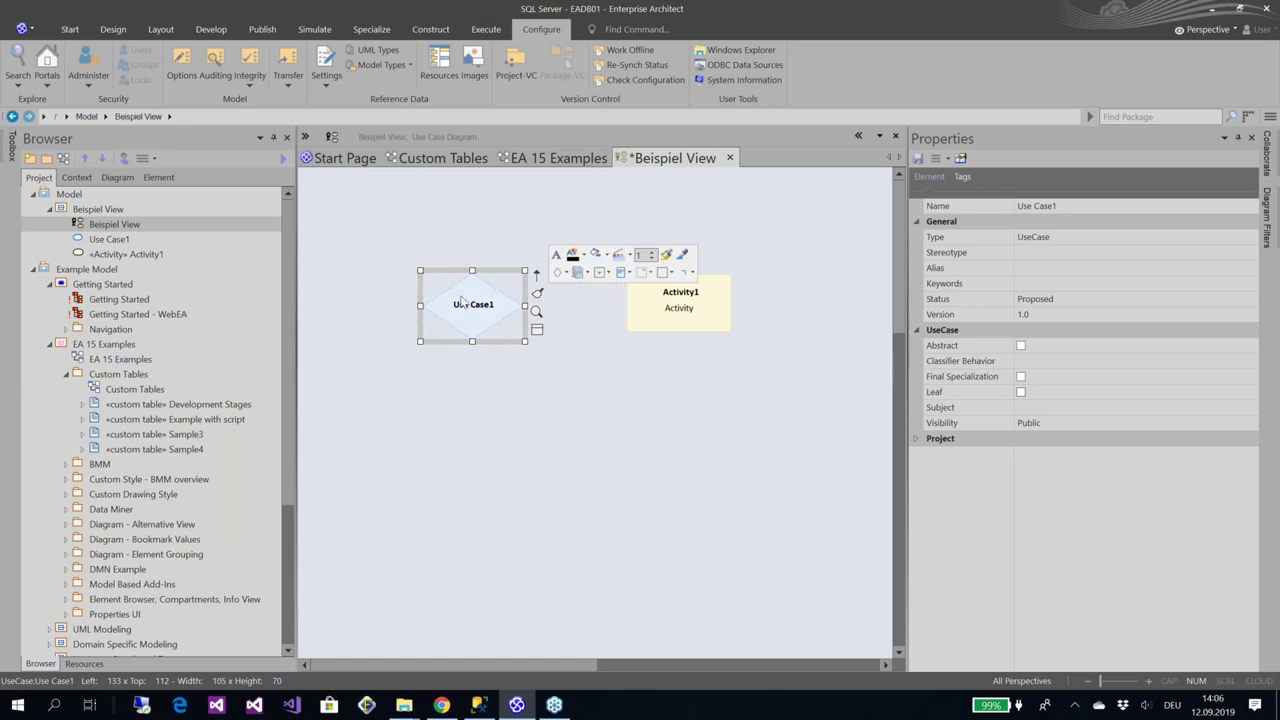
{"action": "left_click_drag", "start_coordinate": [462, 302], "coordinate": [628, 296]}
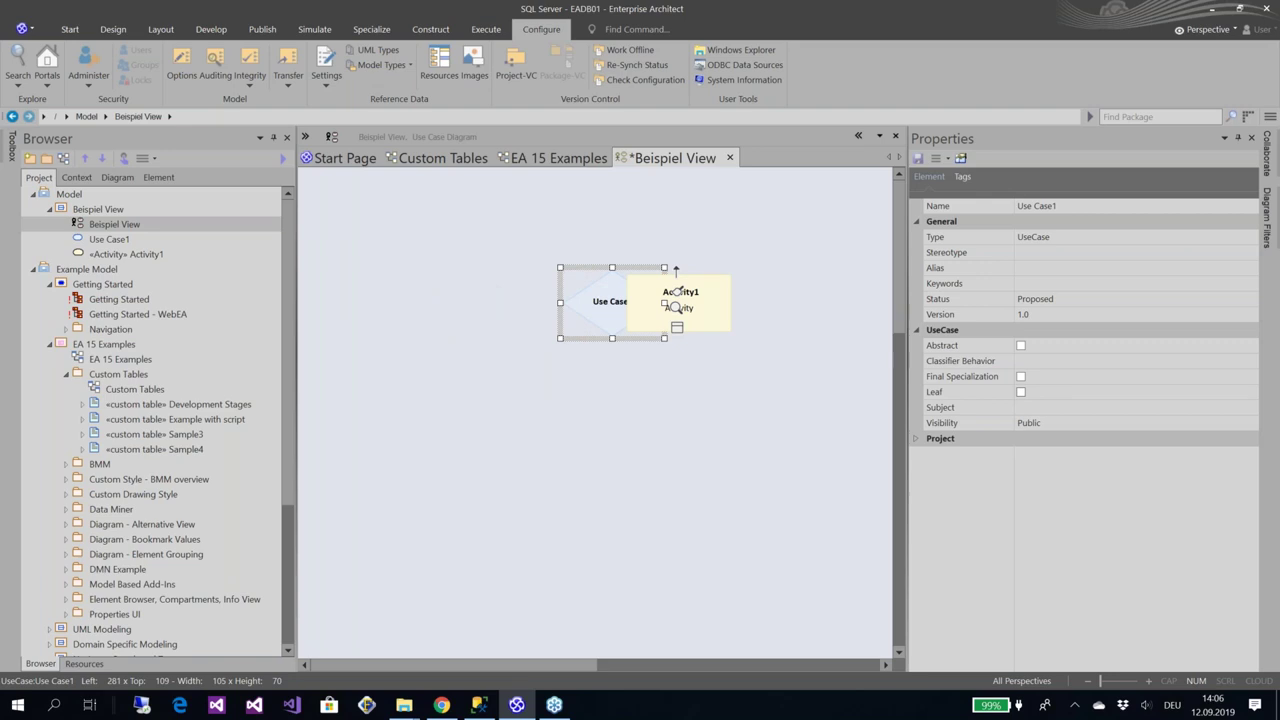
{"action": "left_click", "coordinate": [700, 305]}
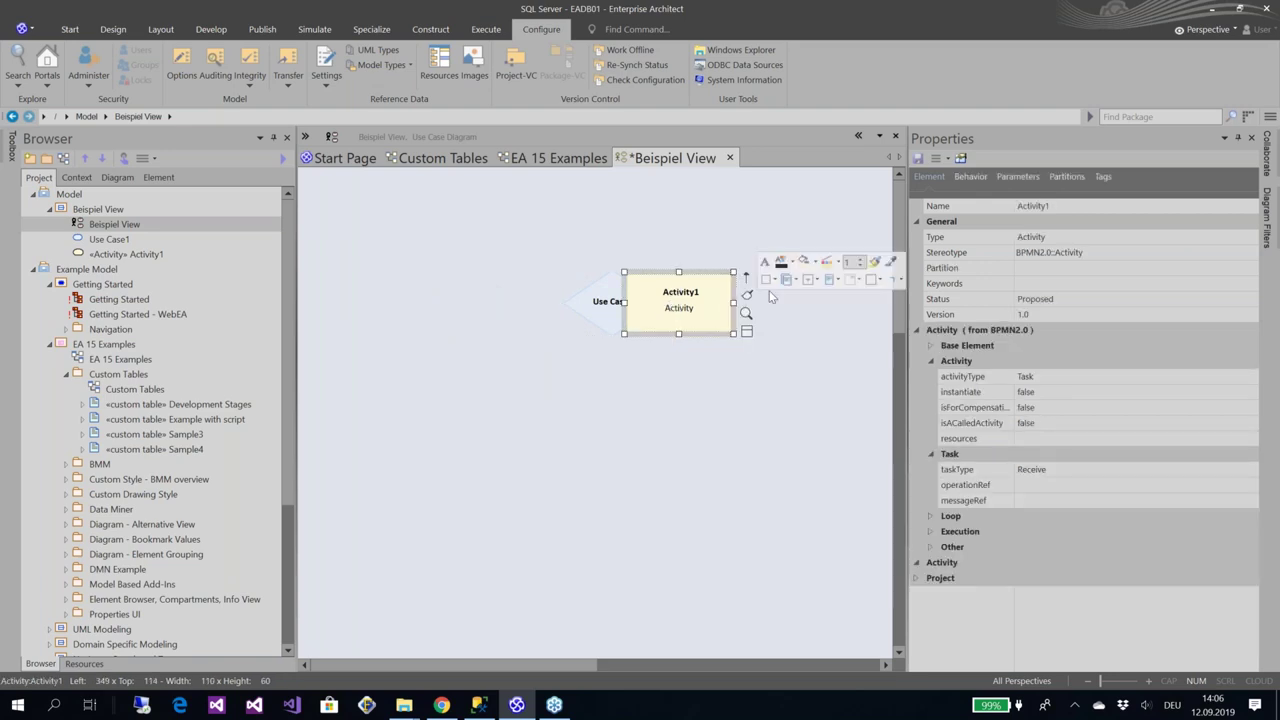
Give Activity1 50% fill transparency and a vertically rotated label, leaving stacking unchanged
{"action": "left_click", "coordinate": [791, 280]}
{"action": "left_click", "coordinate": [801, 324]}
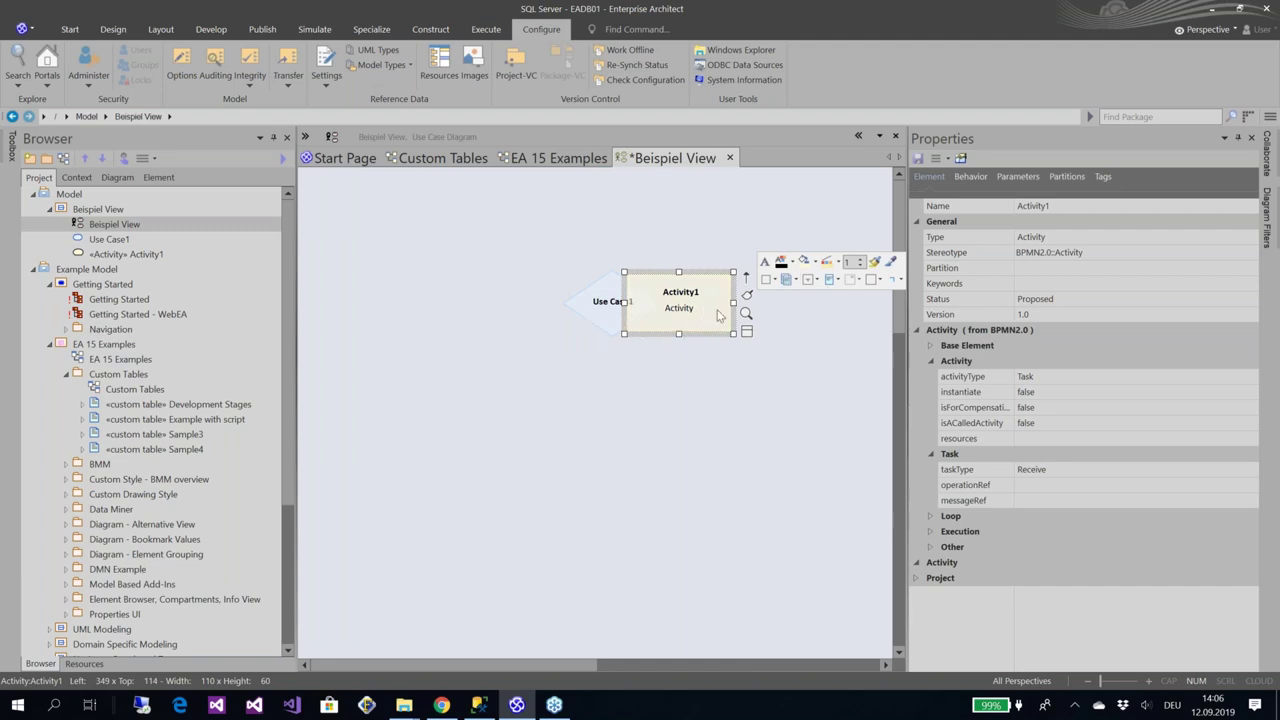
{"action": "left_click", "coordinate": [812, 279]}
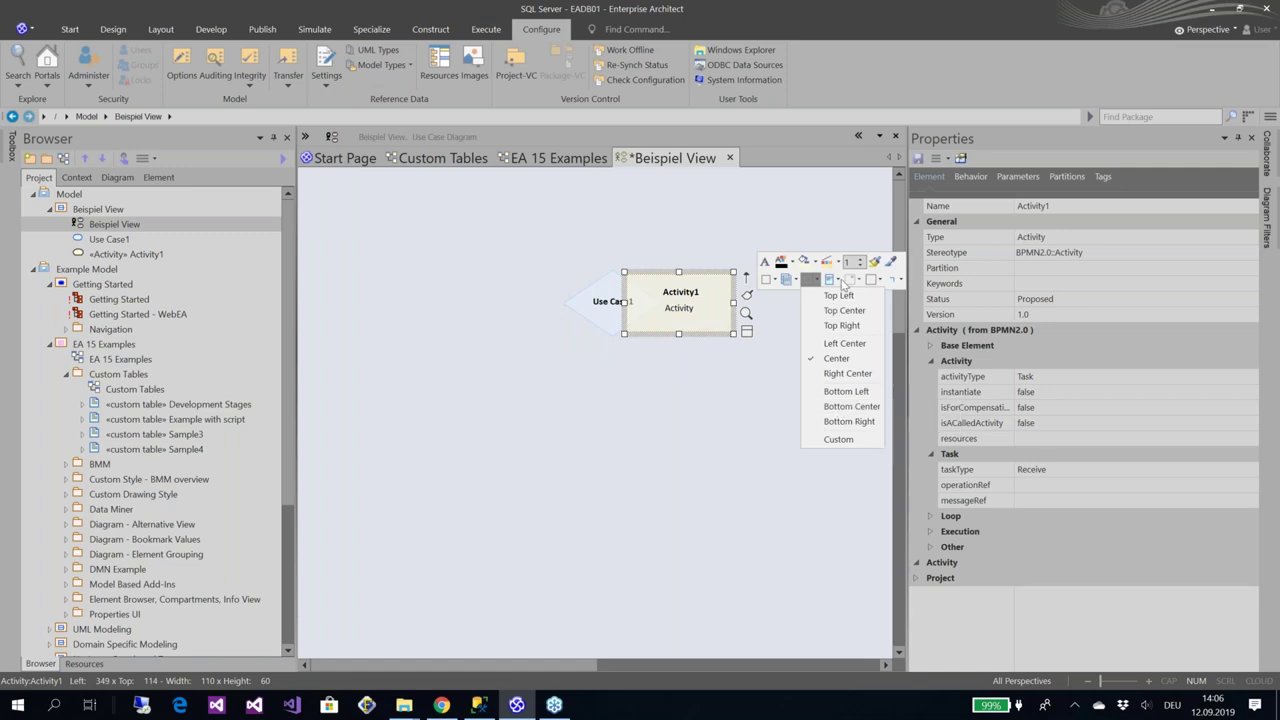
{"action": "left_click", "coordinate": [845, 310]}
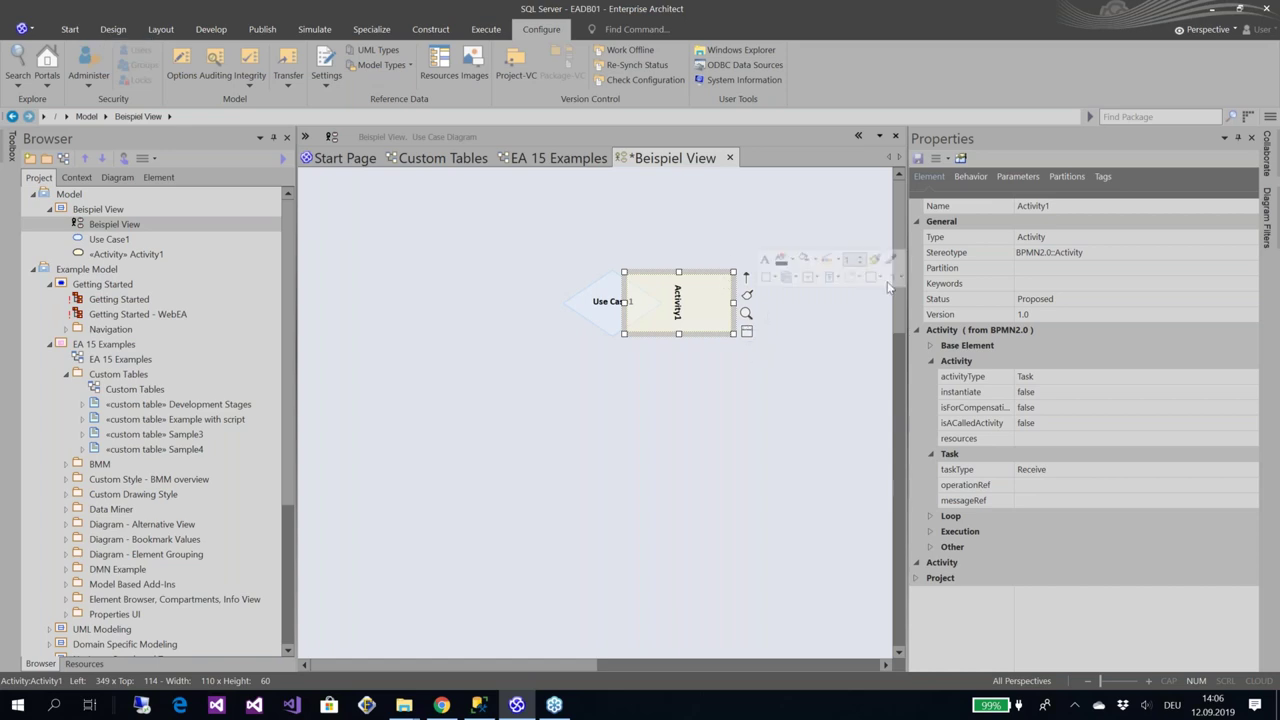
{"action": "left_click", "coordinate": [899, 284]}
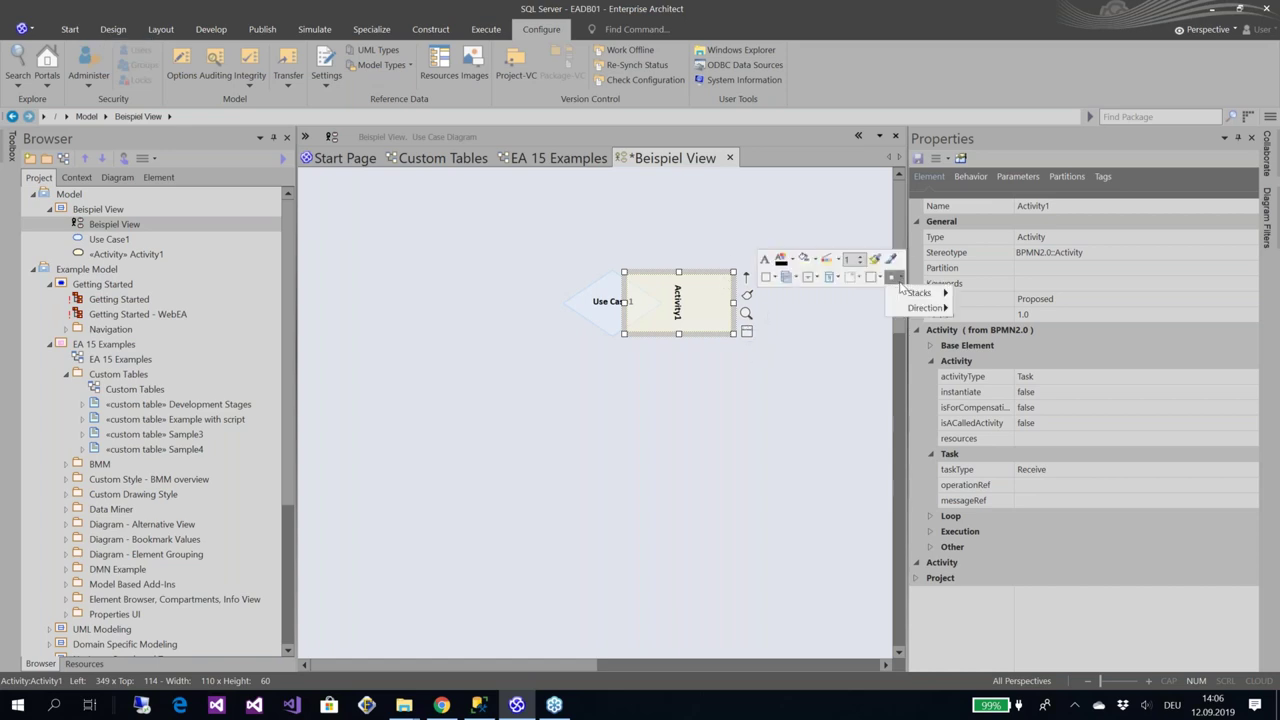
{"action": "mouse_move", "coordinate": [905, 302]}
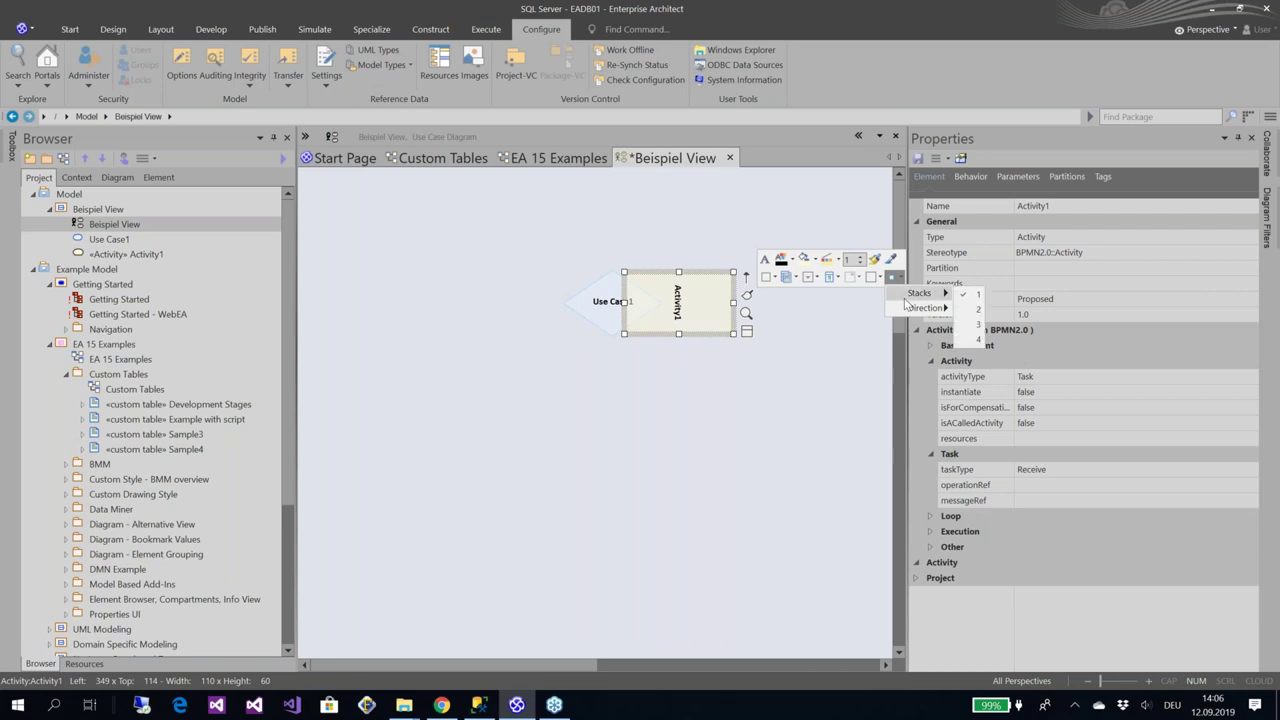
{"action": "left_click", "coordinate": [716, 434]}
{"action": "left_click", "coordinate": [548, 373]}
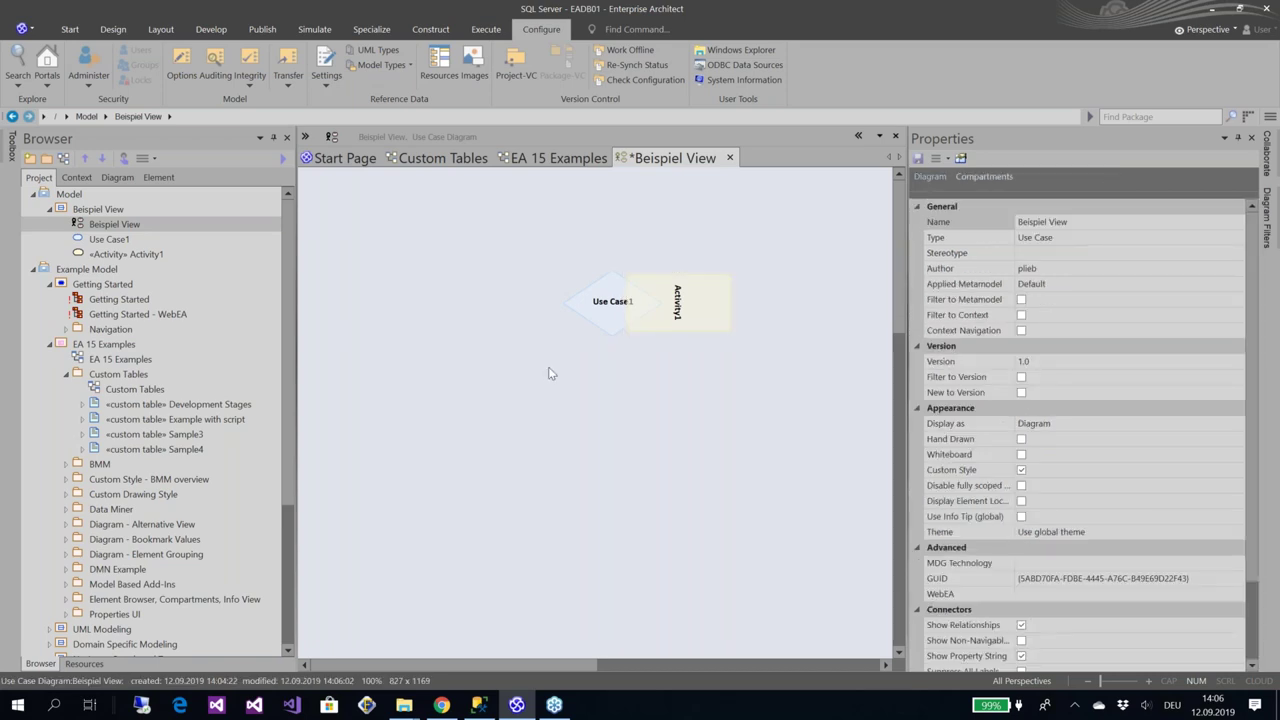
Select both elements, toggle the diagram's Custom Style off and on, and return to EA 15 Examples
{"action": "left_click_drag", "start_coordinate": [522, 252], "coordinate": [753, 375]}
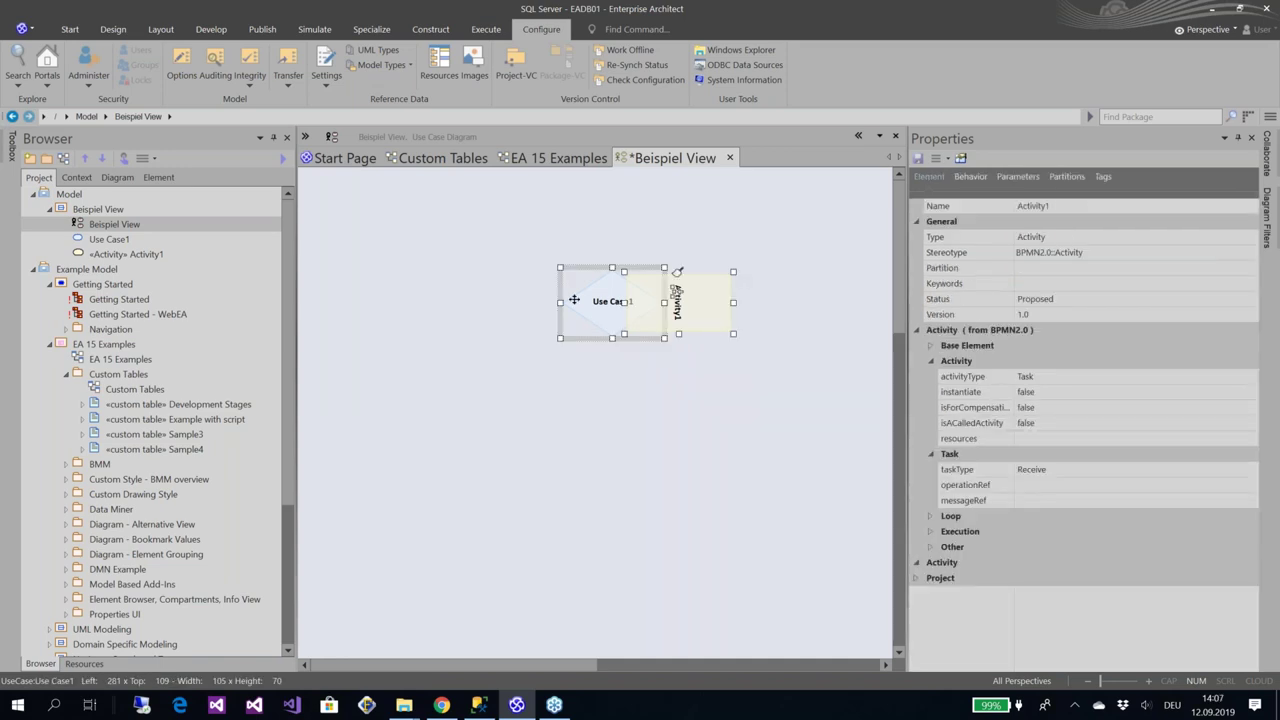
{"action": "left_click", "coordinate": [620, 399]}
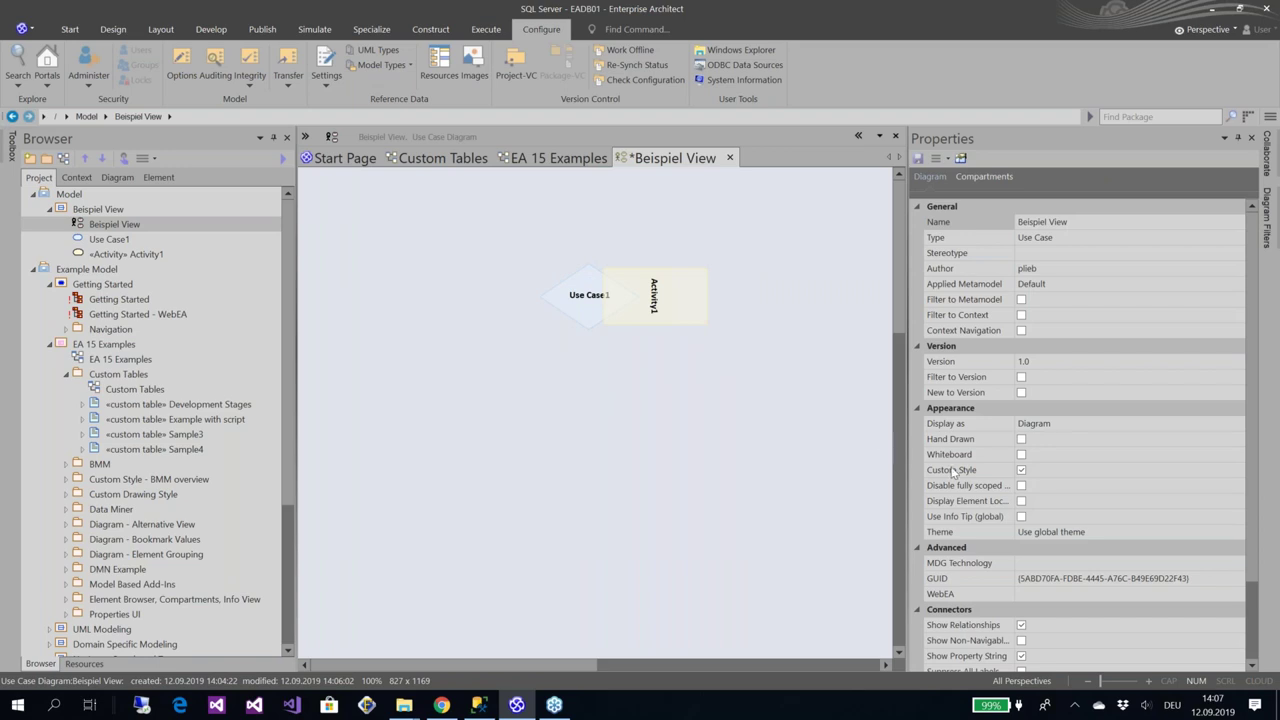
{"action": "left_click", "coordinate": [1021, 471]}
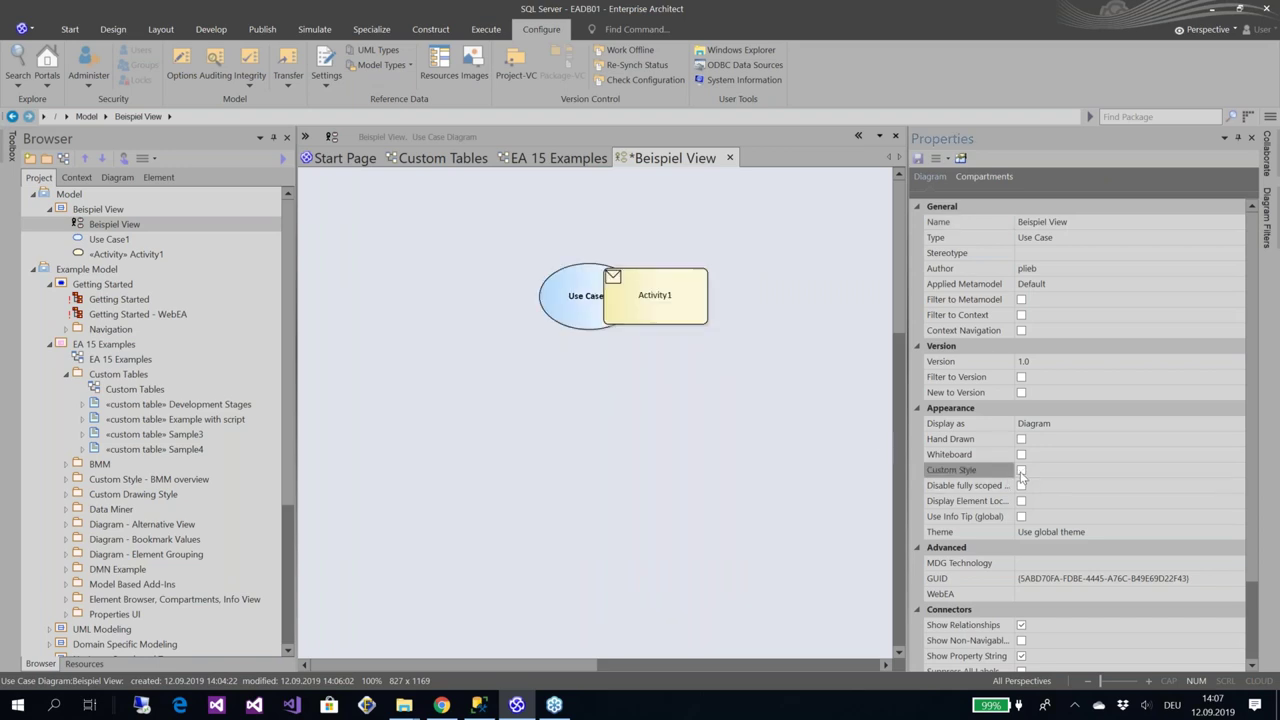
{"action": "left_click", "coordinate": [1021, 472]}
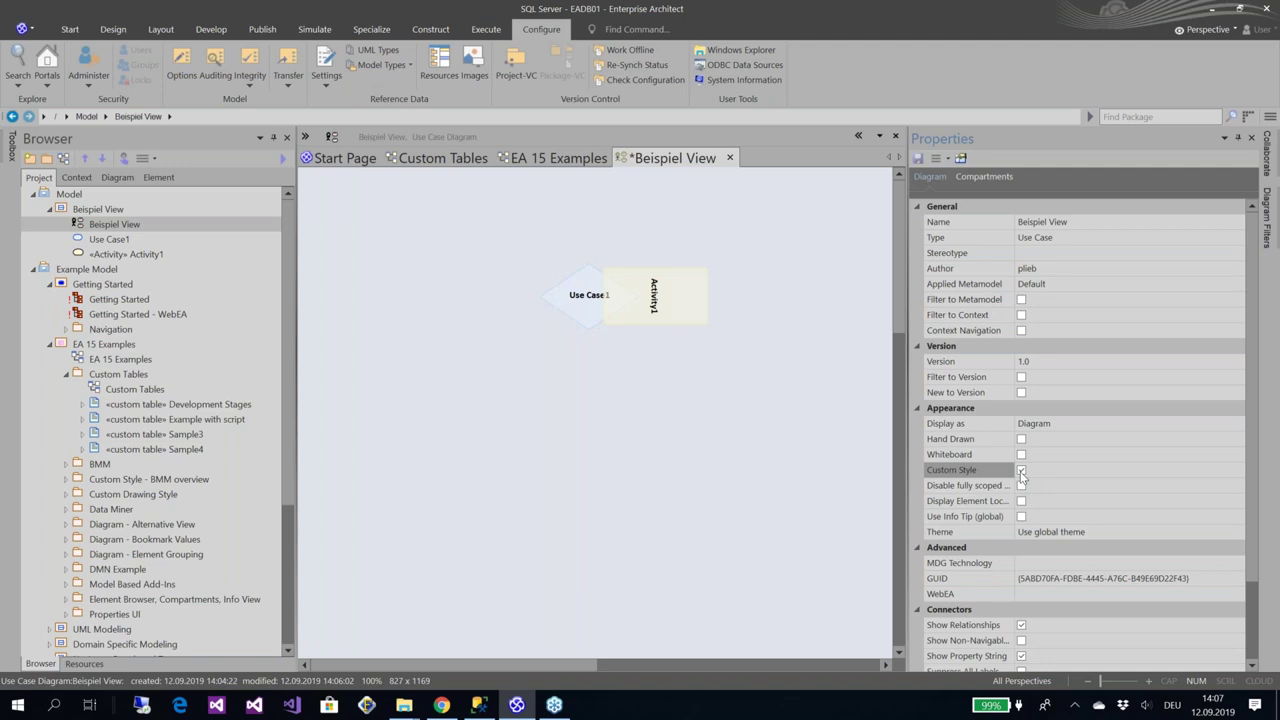
{"action": "left_click", "coordinate": [563, 160]}
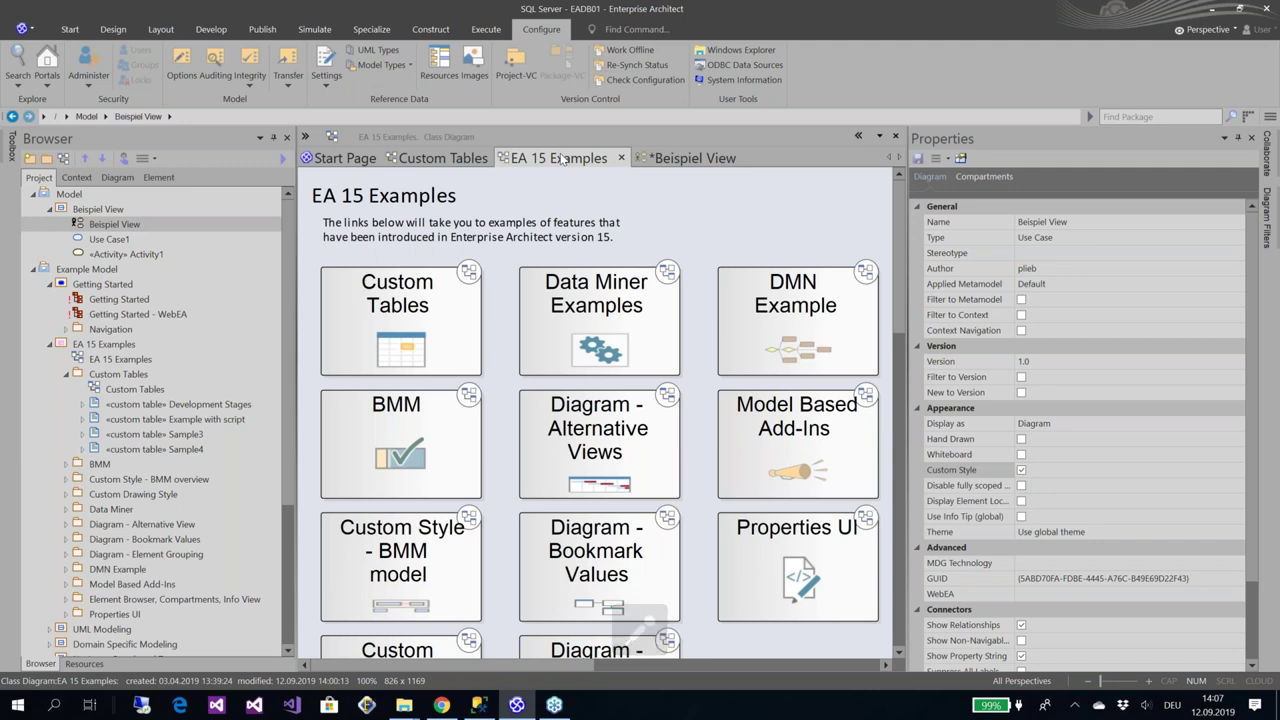
Browse the Develop, Configure, Publish and Specialize ribbon commands before going back to Start
{"action": "left_click", "coordinate": [218, 33]}
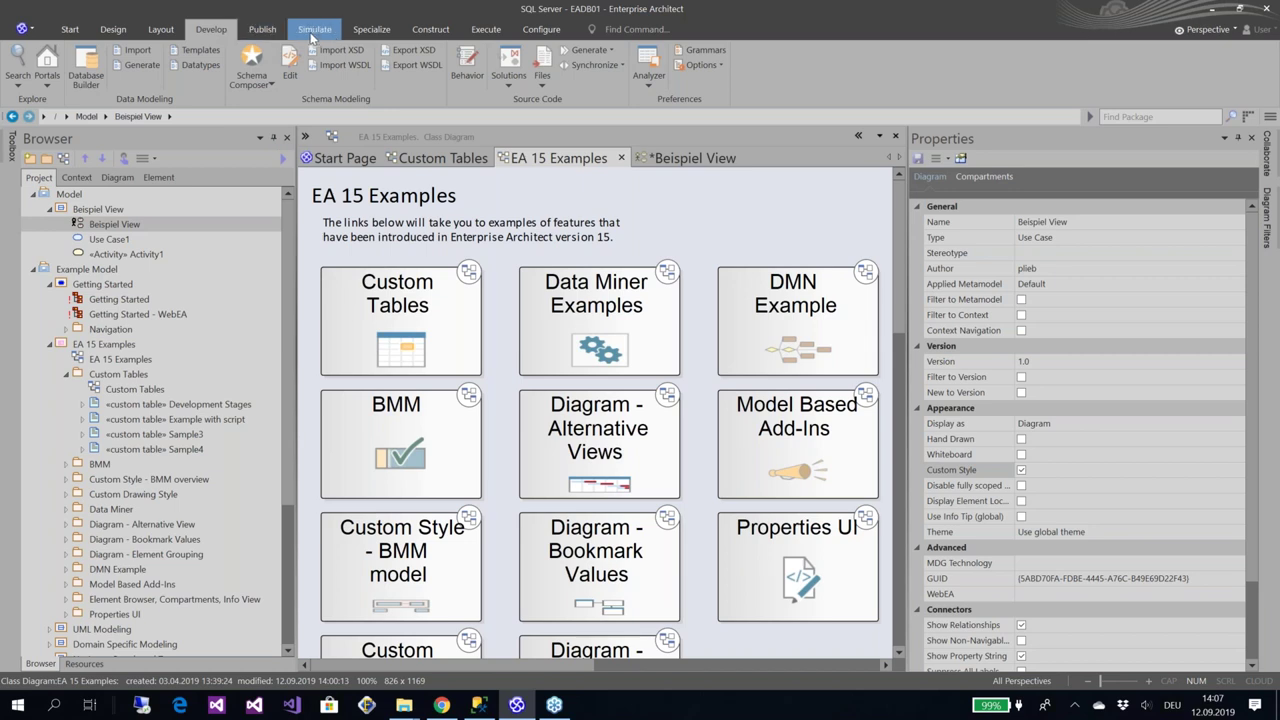
{"action": "left_click", "coordinate": [529, 38]}
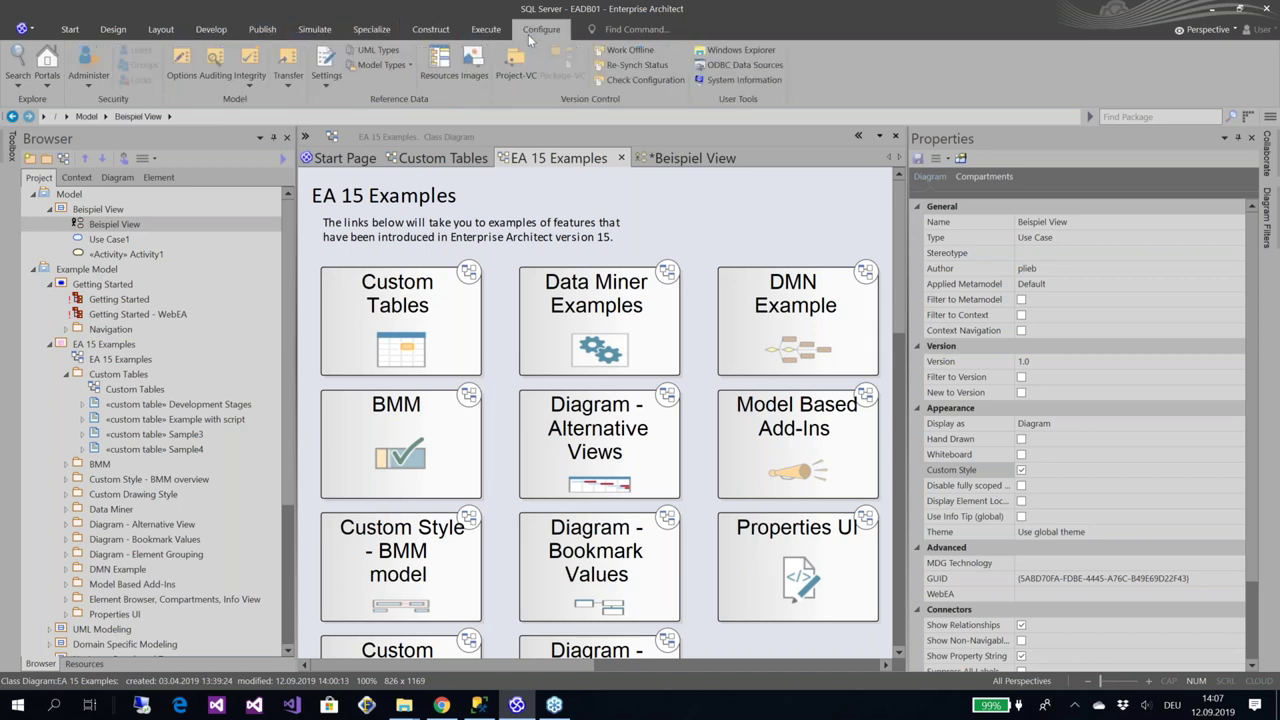
{"action": "left_click", "coordinate": [268, 34]}
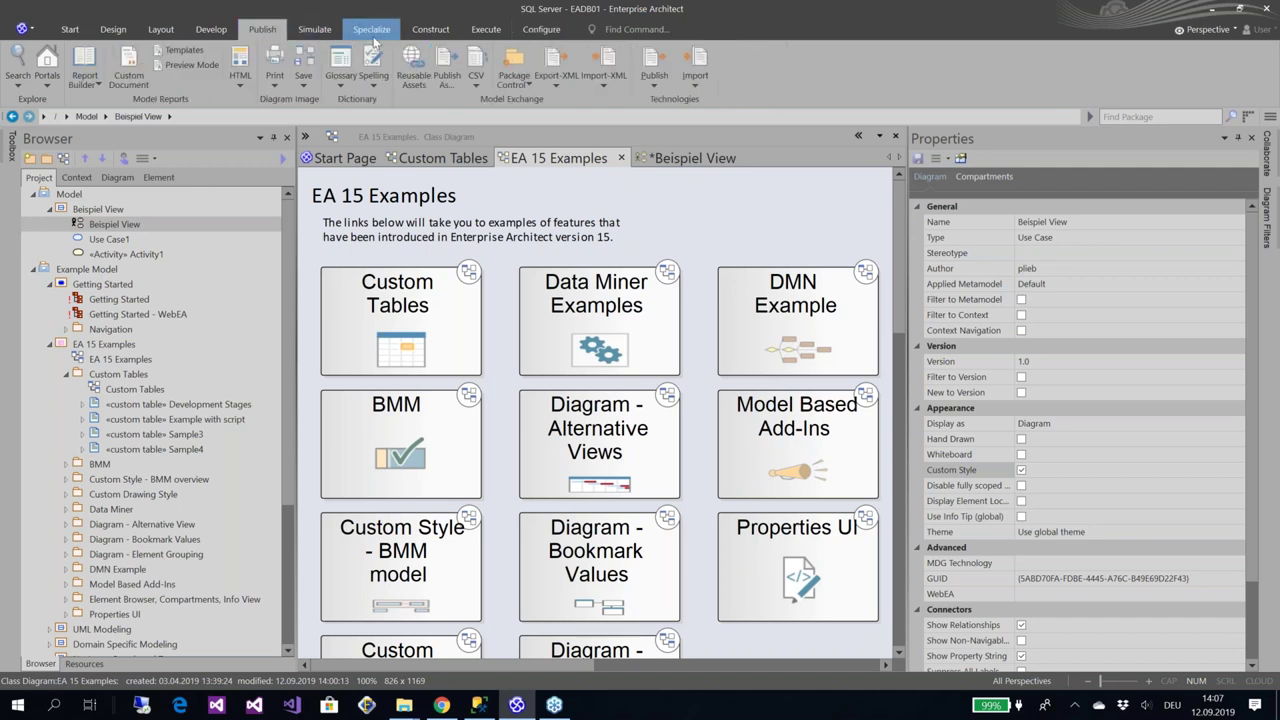
{"action": "left_click", "coordinate": [374, 40]}
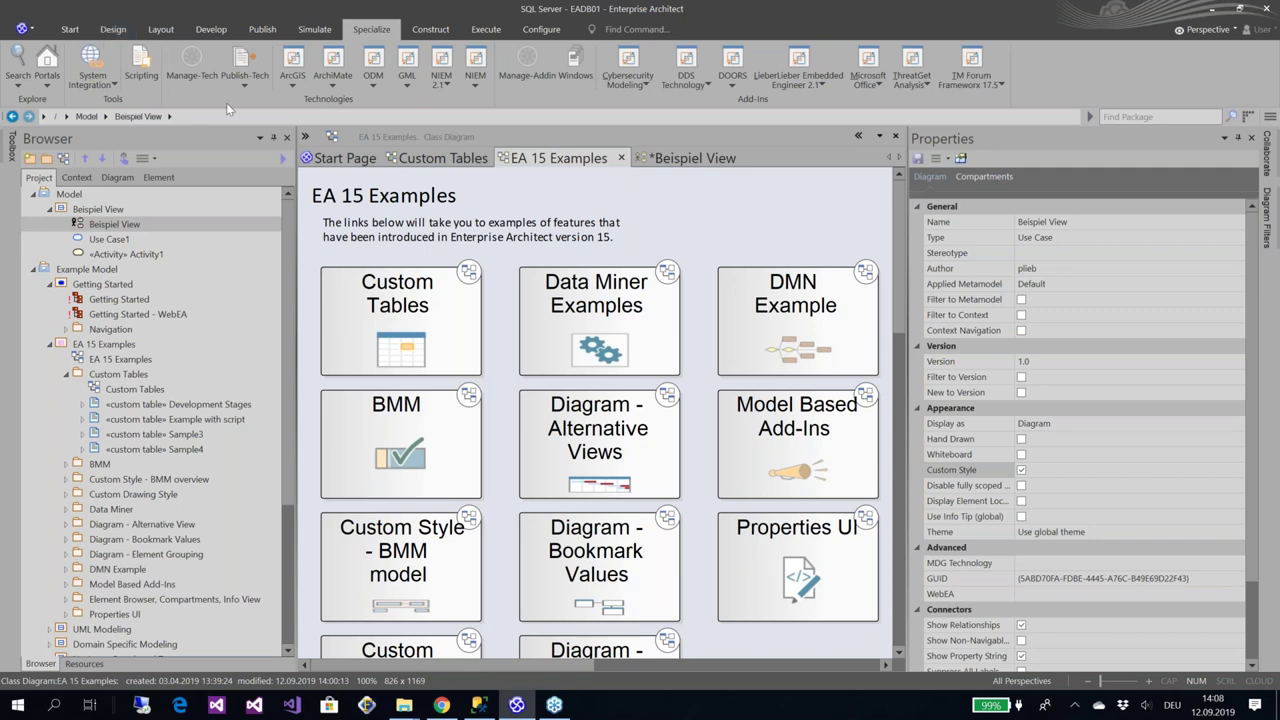
{"action": "left_click", "coordinate": [78, 32]}
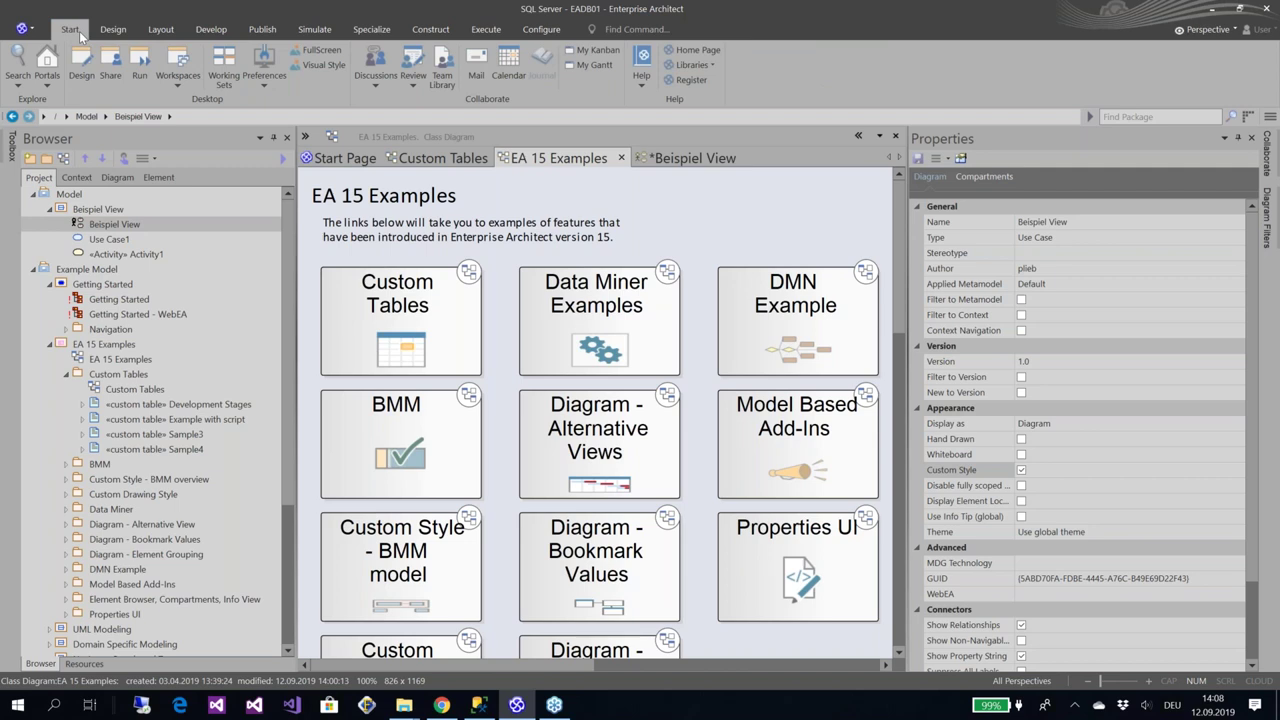
{"action": "left_click", "coordinate": [83, 62]}
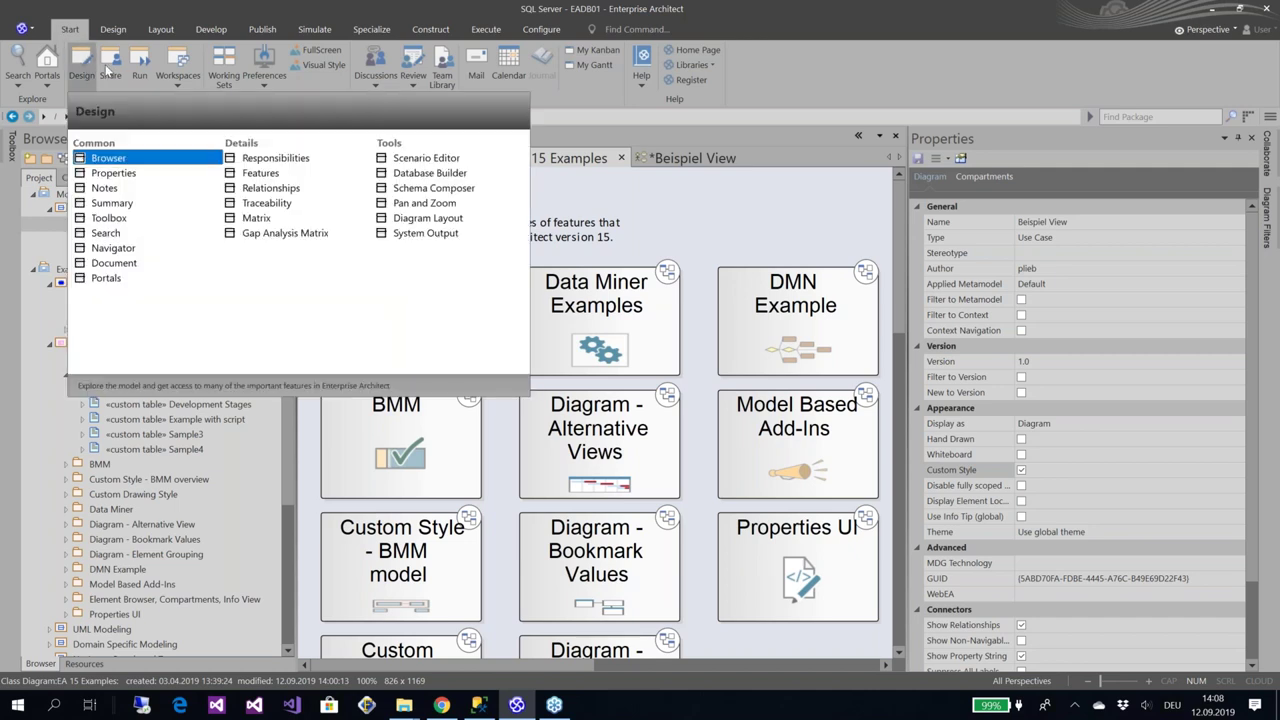
{"action": "left_click", "coordinate": [108, 66]}
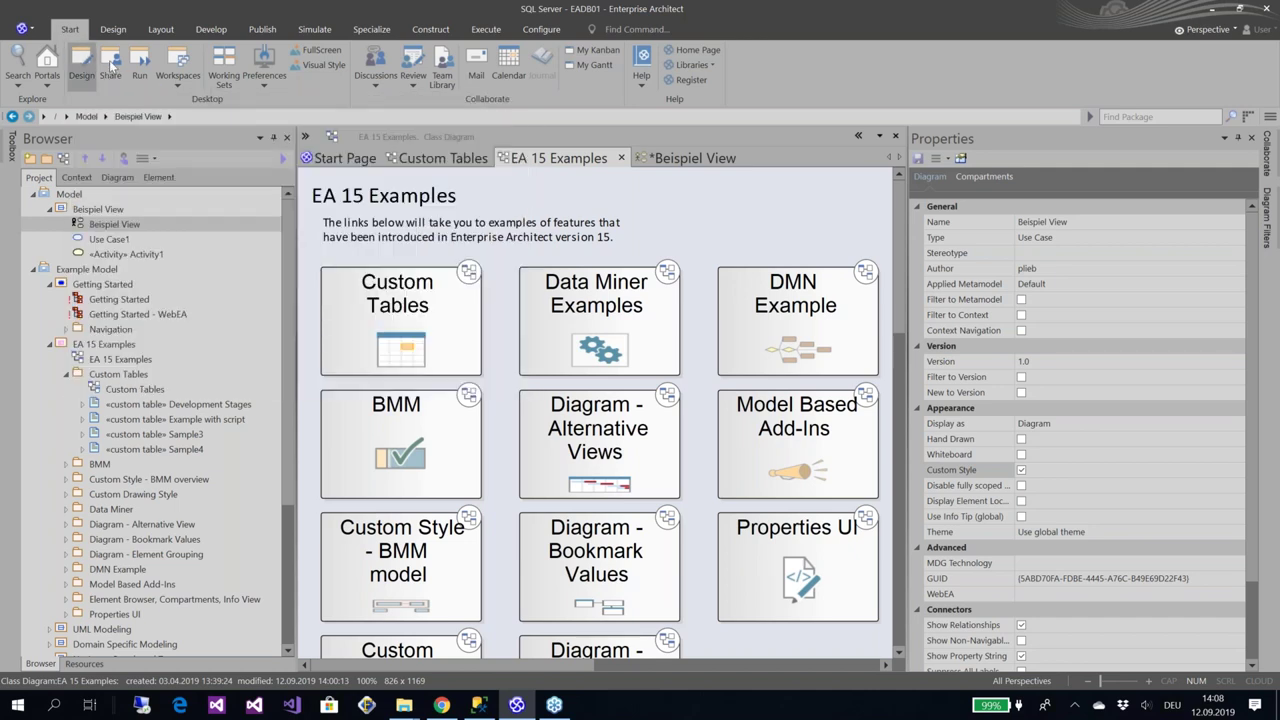
{"action": "left_click", "coordinate": [110, 64]}
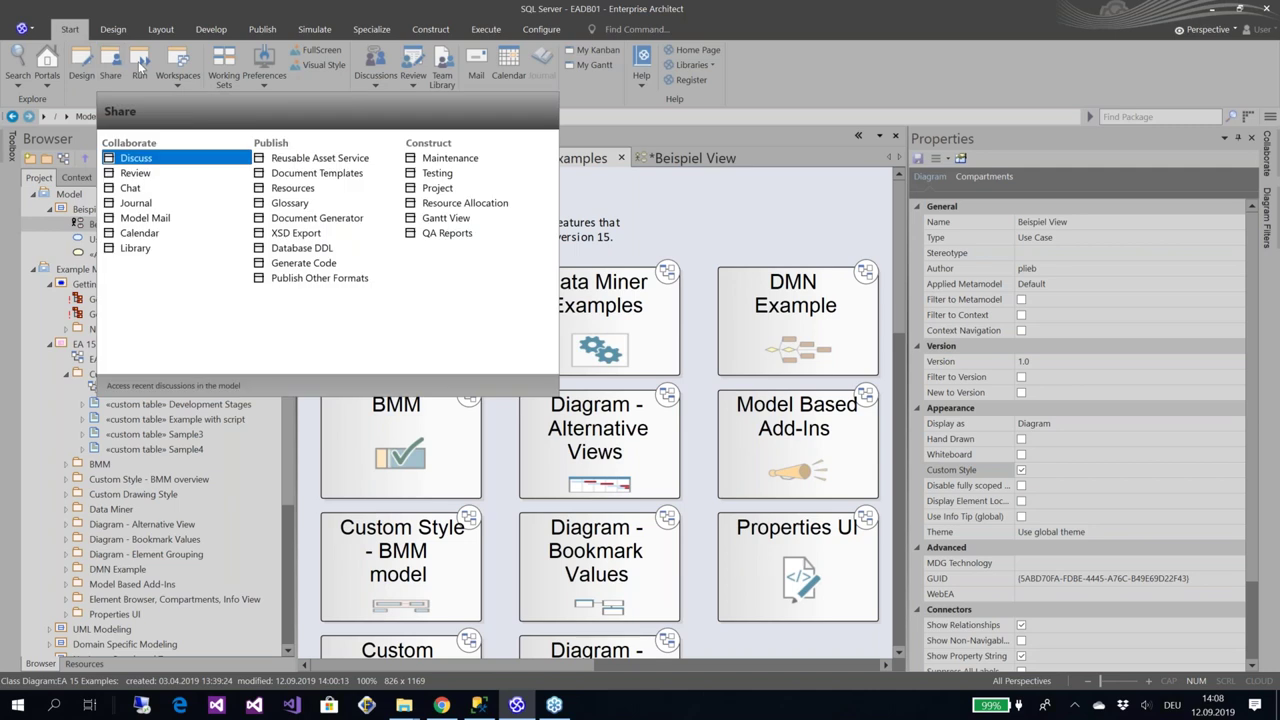
{"action": "left_click", "coordinate": [140, 62]}
{"action": "left_click", "coordinate": [142, 65]}
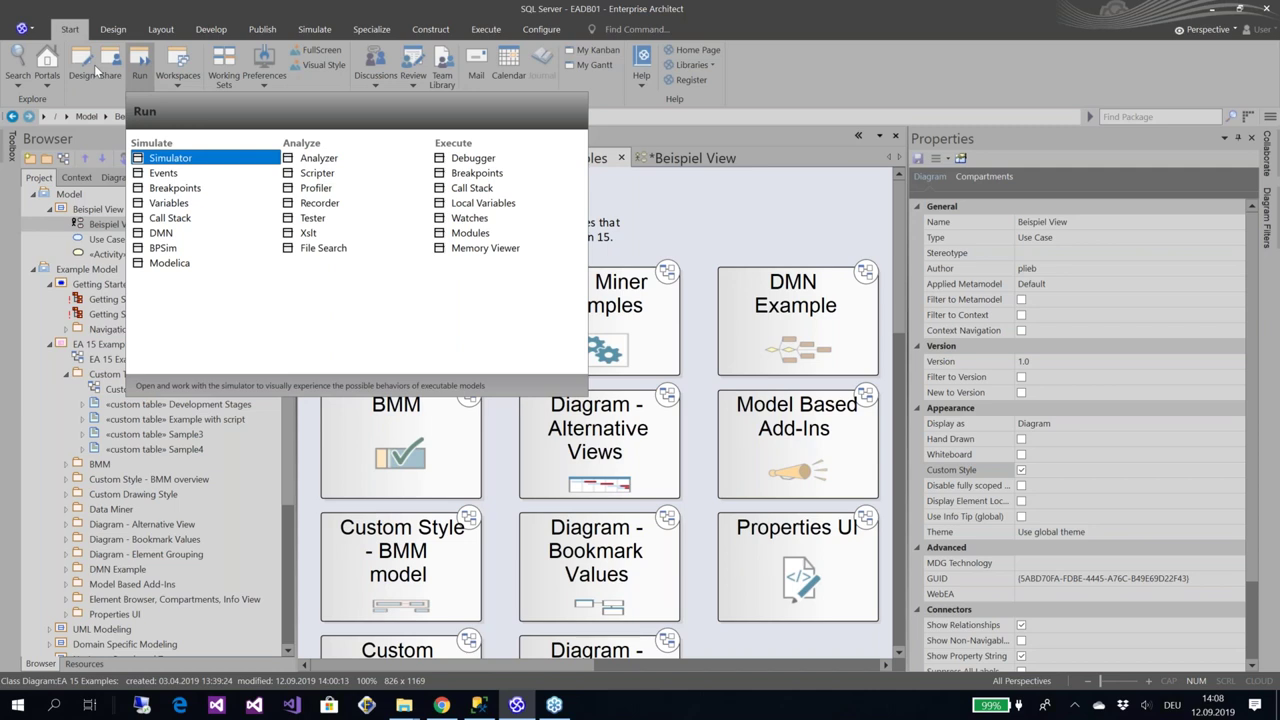
{"action": "key", "text": "Escape"}
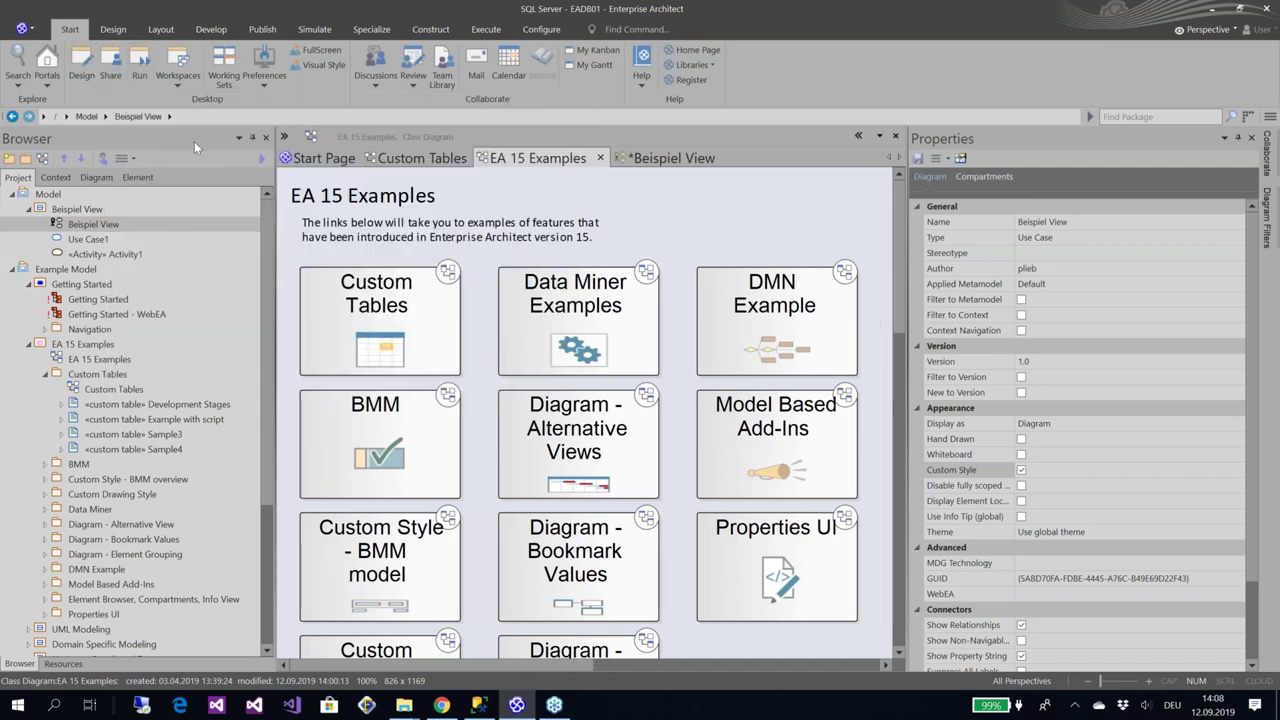
{"action": "left_click", "coordinate": [660, 29]}
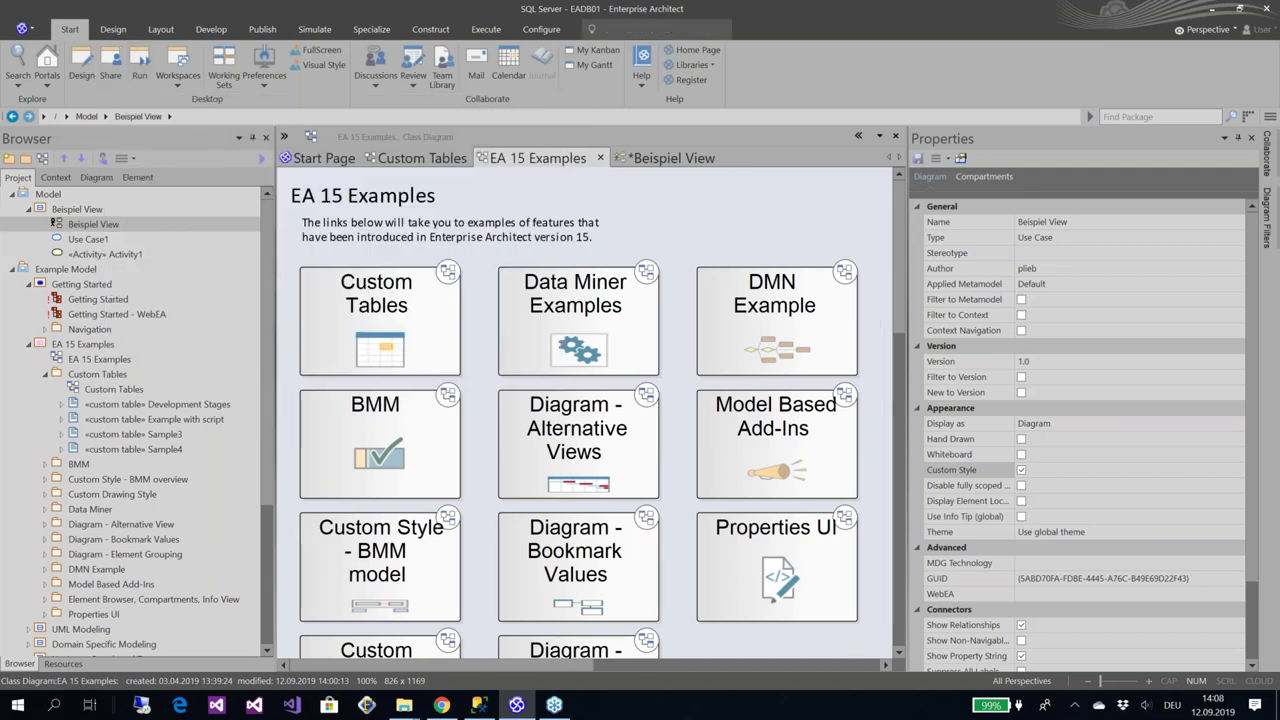
Bring back the Toolbox through a 'tool' command search and set it to auto-hide
{"action": "type", "text": "tool"}
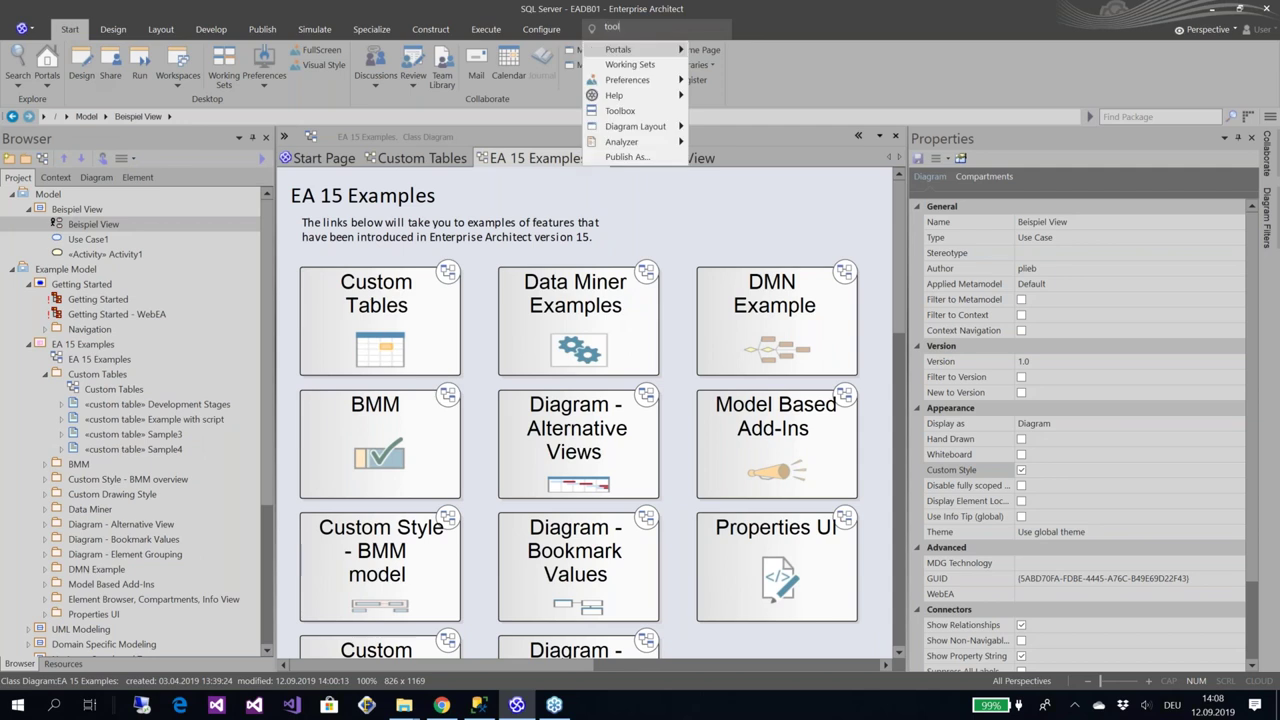
{"action": "left_click", "coordinate": [620, 111]}
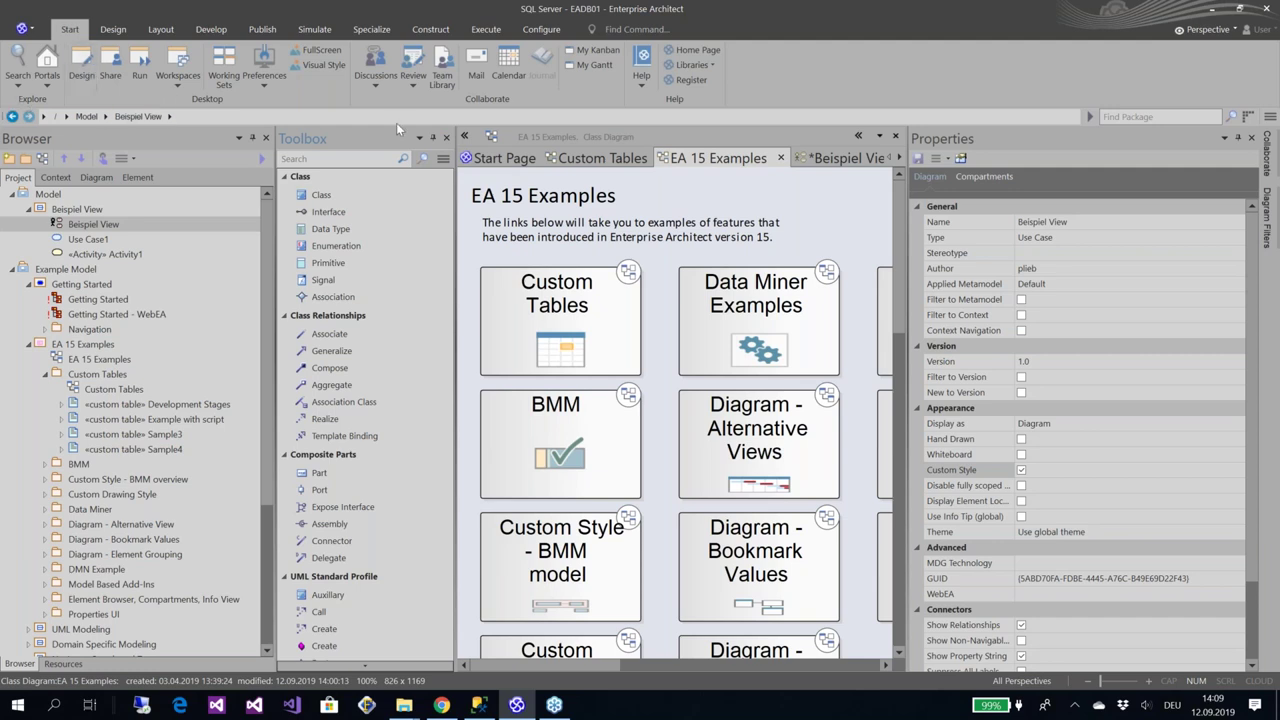
{"action": "left_click", "coordinate": [437, 142]}
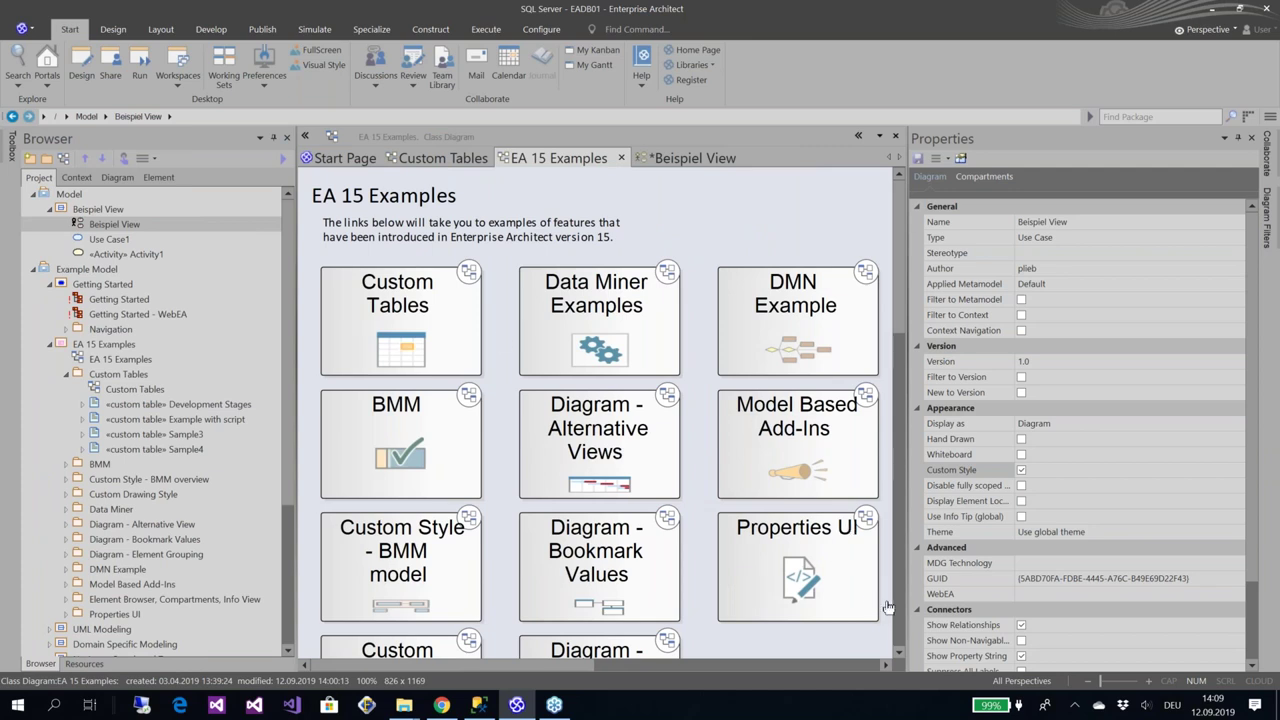
Narrow the Properties panel, open the Custom Tables diagram and select its Development Stages table
{"action": "left_click_drag", "start_coordinate": [910, 533], "coordinate": [1088, 510]}
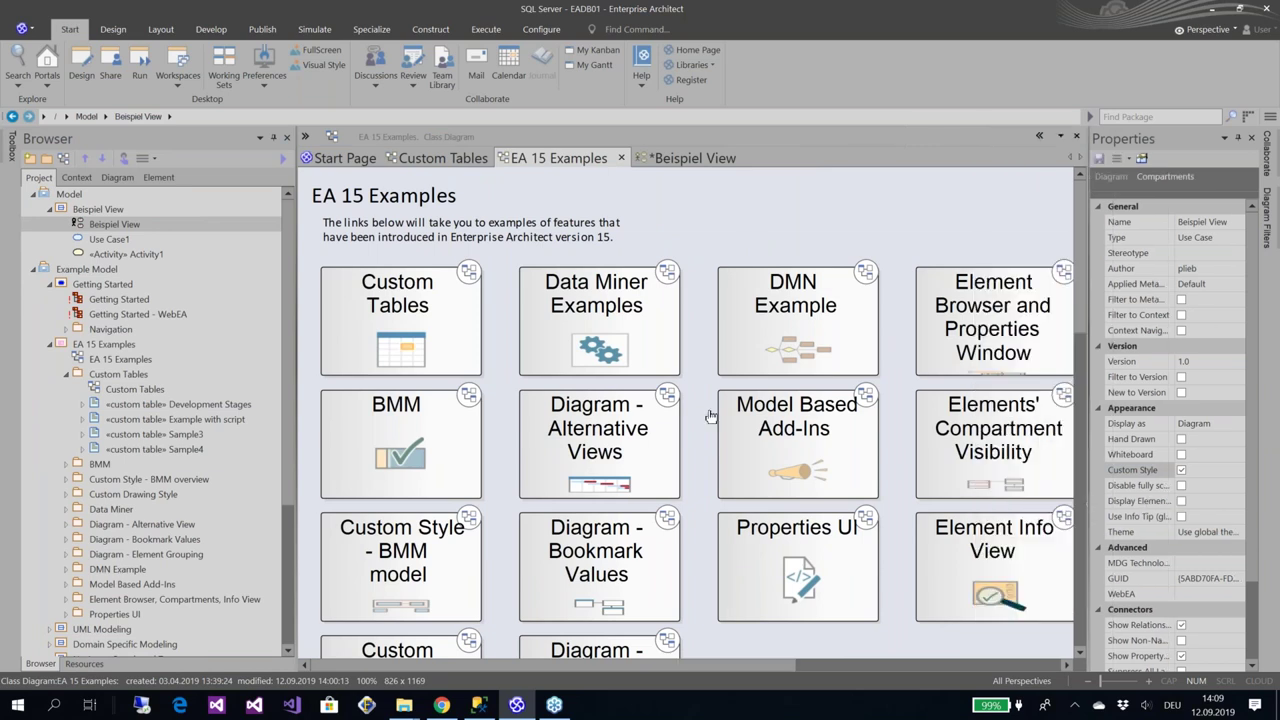
{"action": "double_click", "coordinate": [426, 325]}
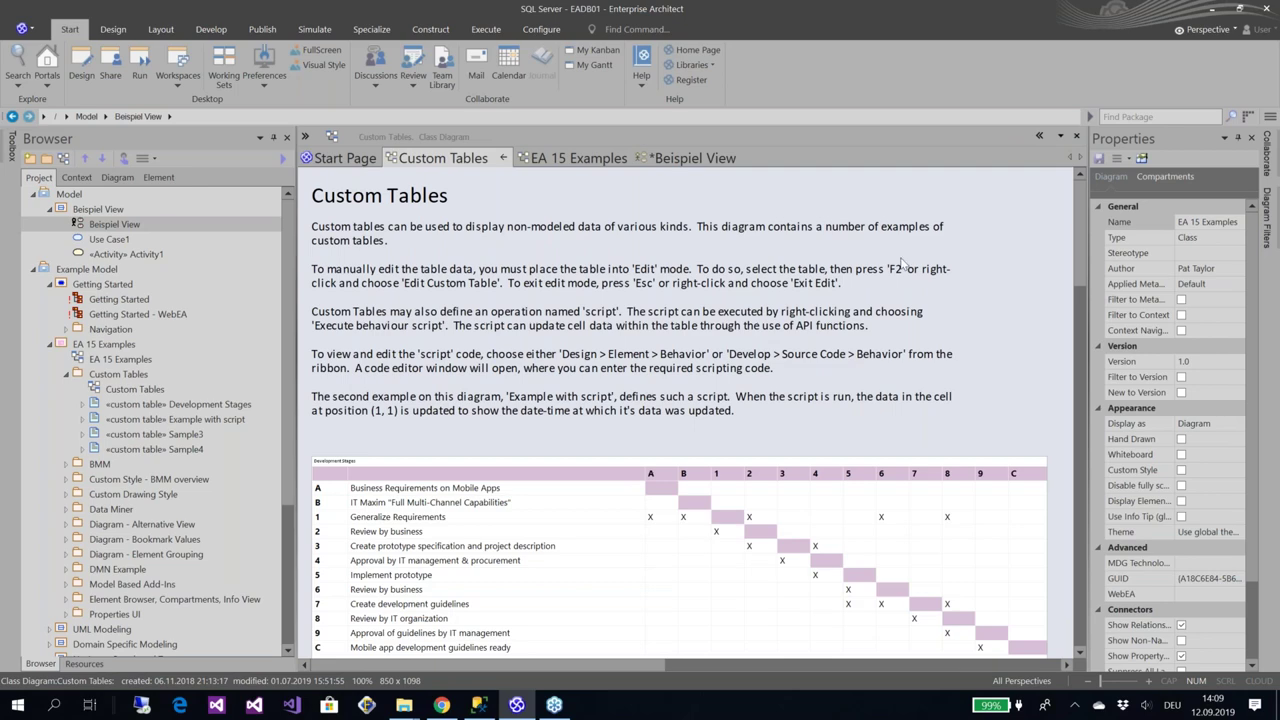
{"action": "left_click_drag", "start_coordinate": [1081, 268], "coordinate": [1087, 302]}
{"action": "left_click", "coordinate": [585, 312]}
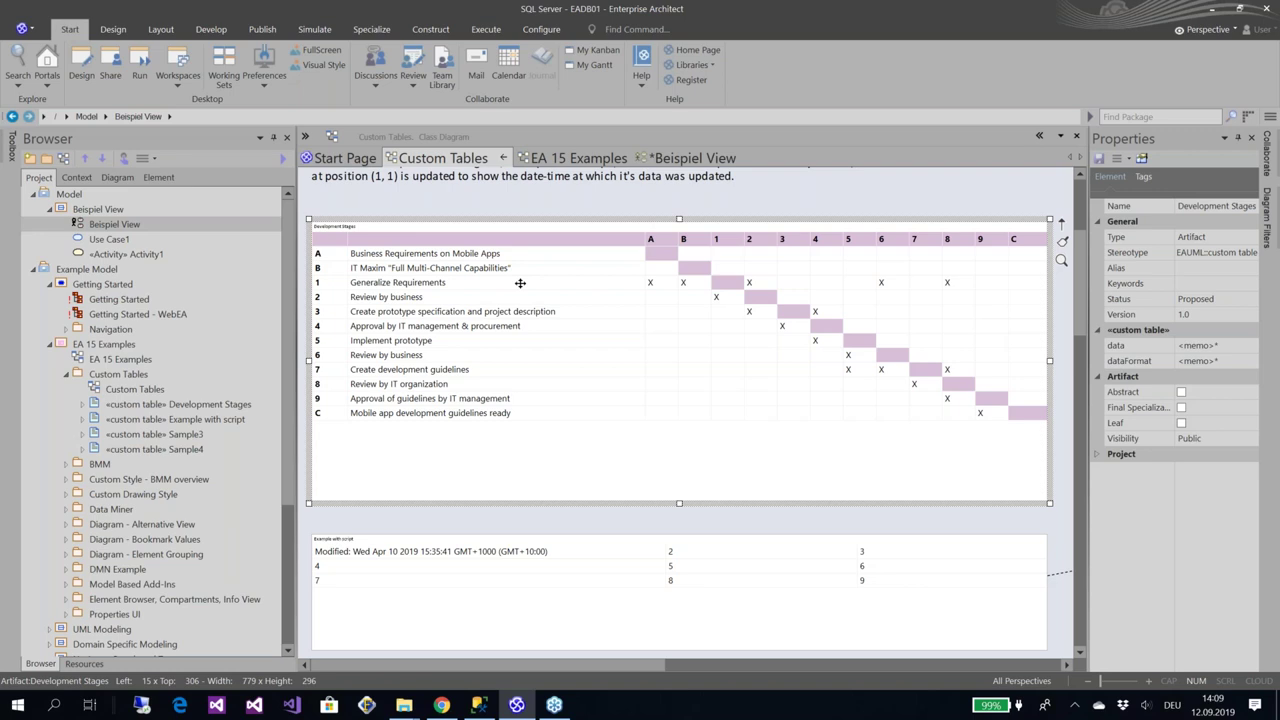
In the Development Stages table, append a person's name to row C's 'Mobile app development guidelines ready' cell
{"action": "right_click", "coordinate": [520, 283]}
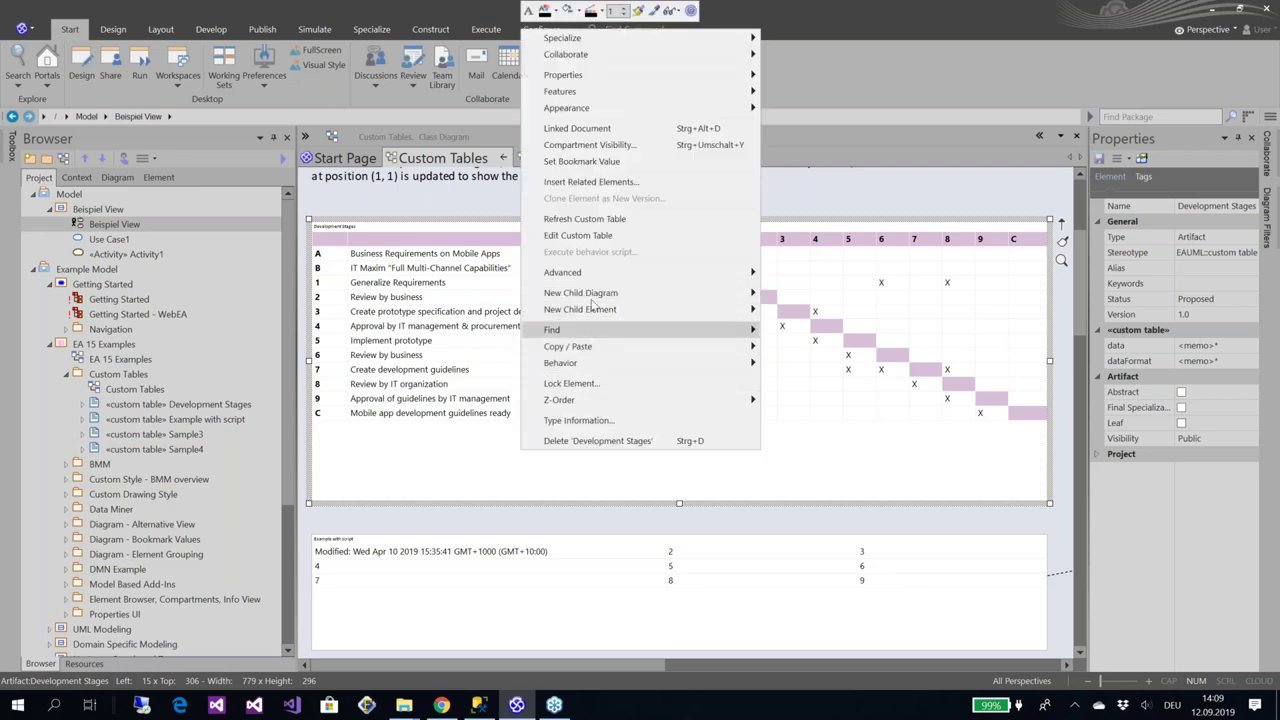
{"action": "left_click", "coordinate": [617, 236]}
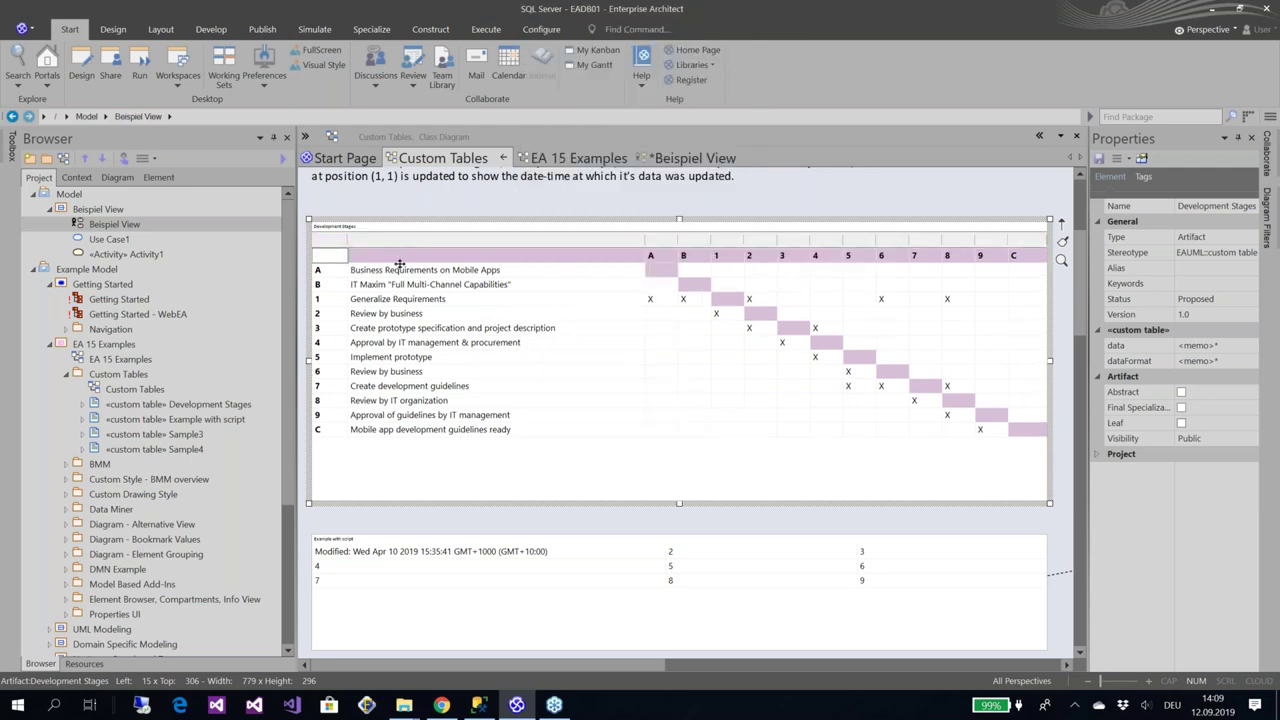
{"action": "left_click", "coordinate": [333, 449]}
{"action": "left_click", "coordinate": [376, 431]}
{"action": "key", "text": "shift+Up"}
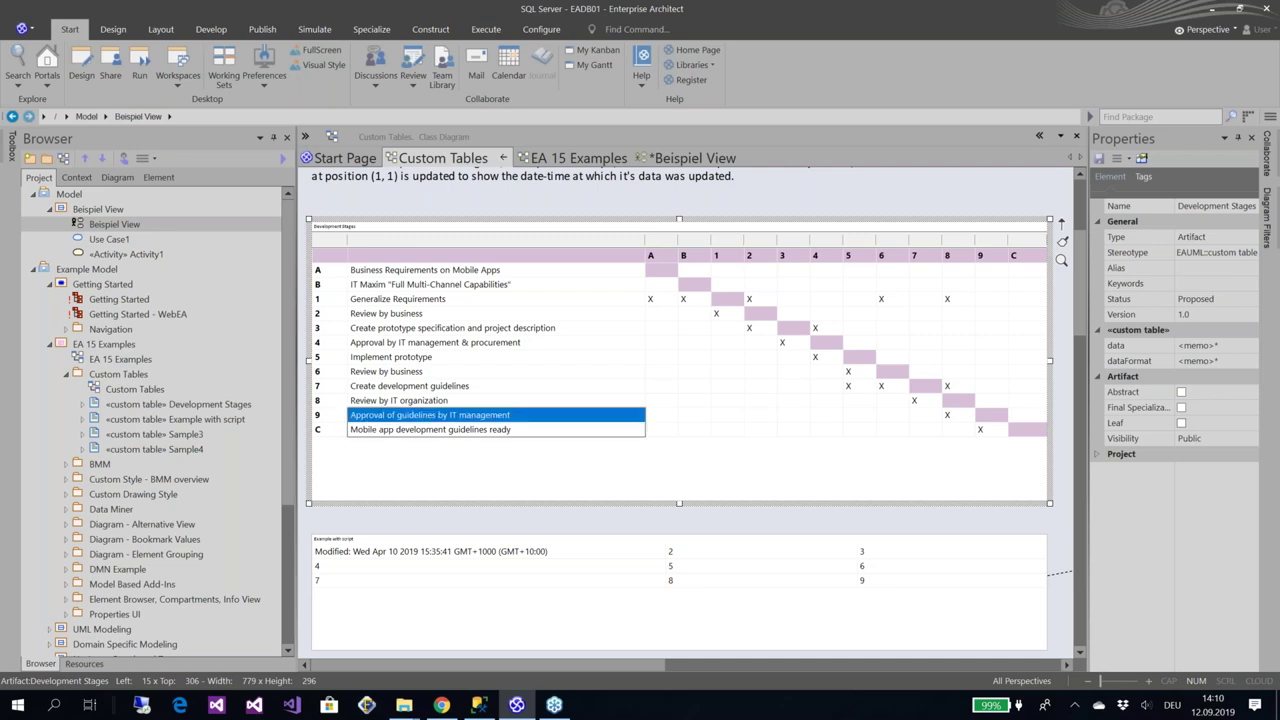
{"action": "key", "text": "shift+Down"}
{"action": "type", "text": "dsfs"}
{"action": "key", "text": "BackSpace"}
{"action": "key", "text": "BackSpace"}
{"action": "key", "text": "BackSpace"}
{"action": "key", "text": "BackSpace"}
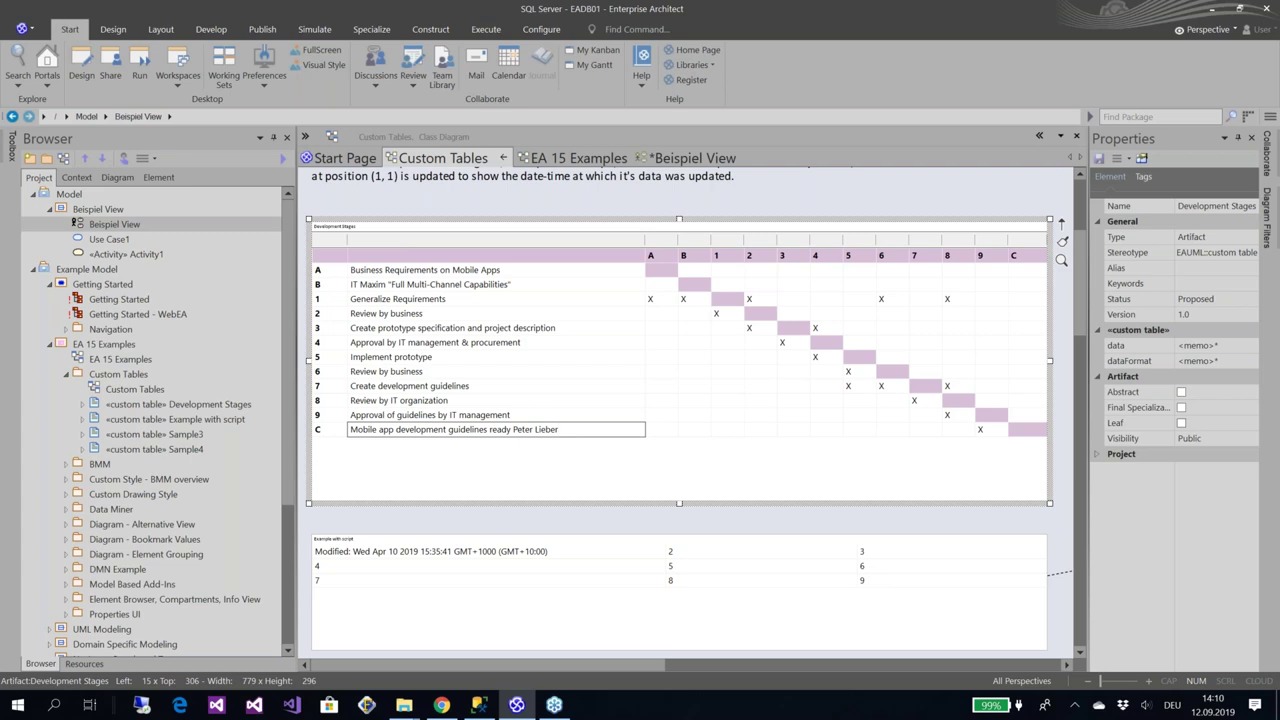
{"action": "left_click", "coordinate": [533, 384]}
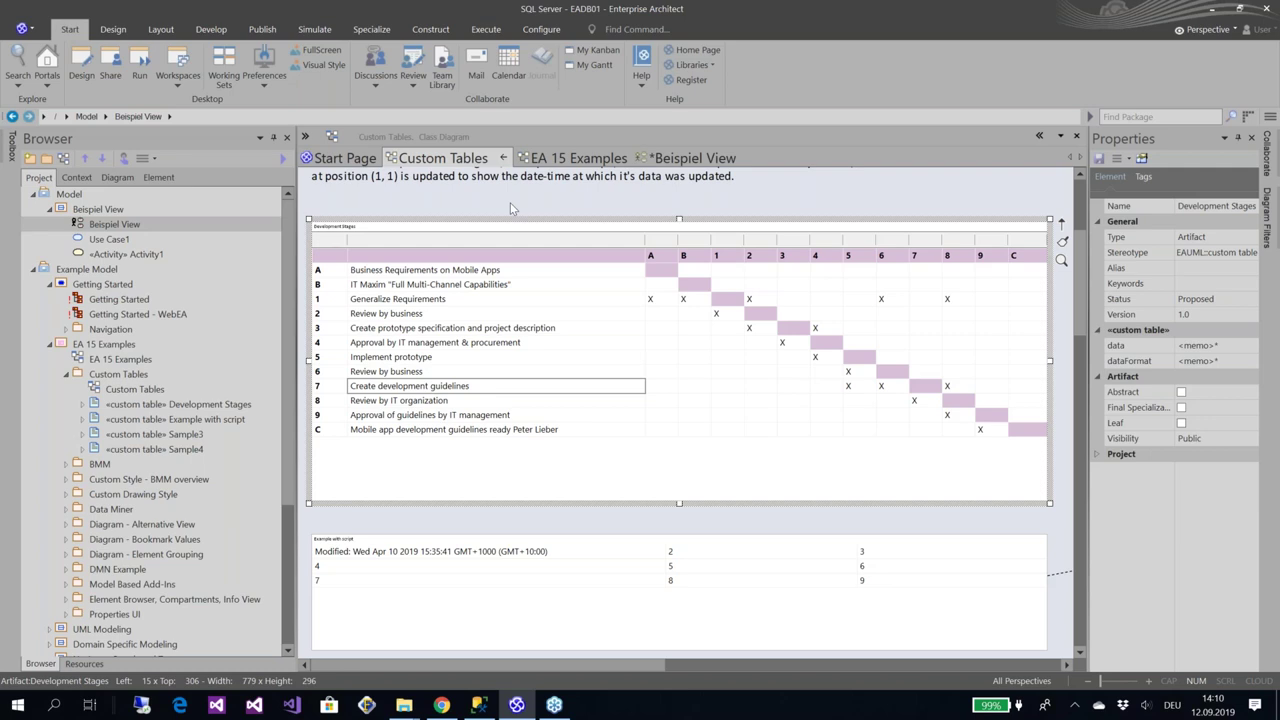
{"action": "left_click", "coordinate": [510, 204]}
{"action": "left_click", "coordinate": [441, 554]}
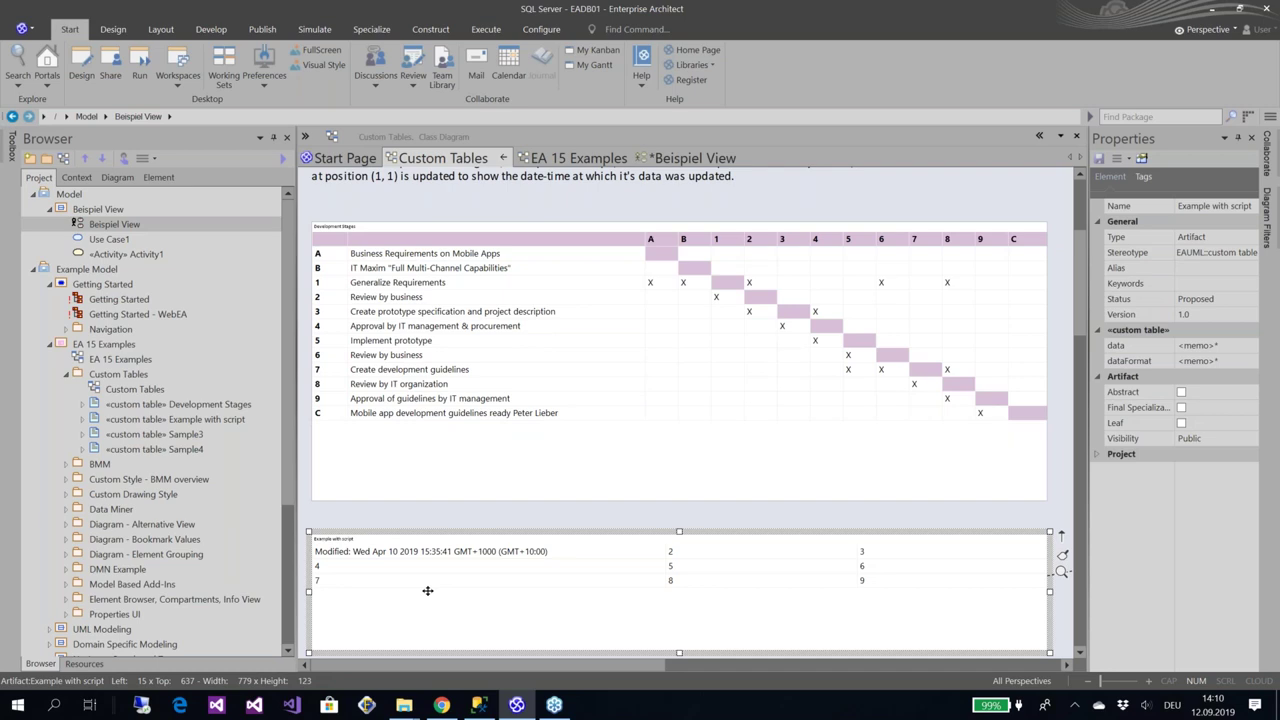
Execute the Example with script table's behavior script to refresh its Modified timestamp
{"action": "right_click", "coordinate": [427, 590]}
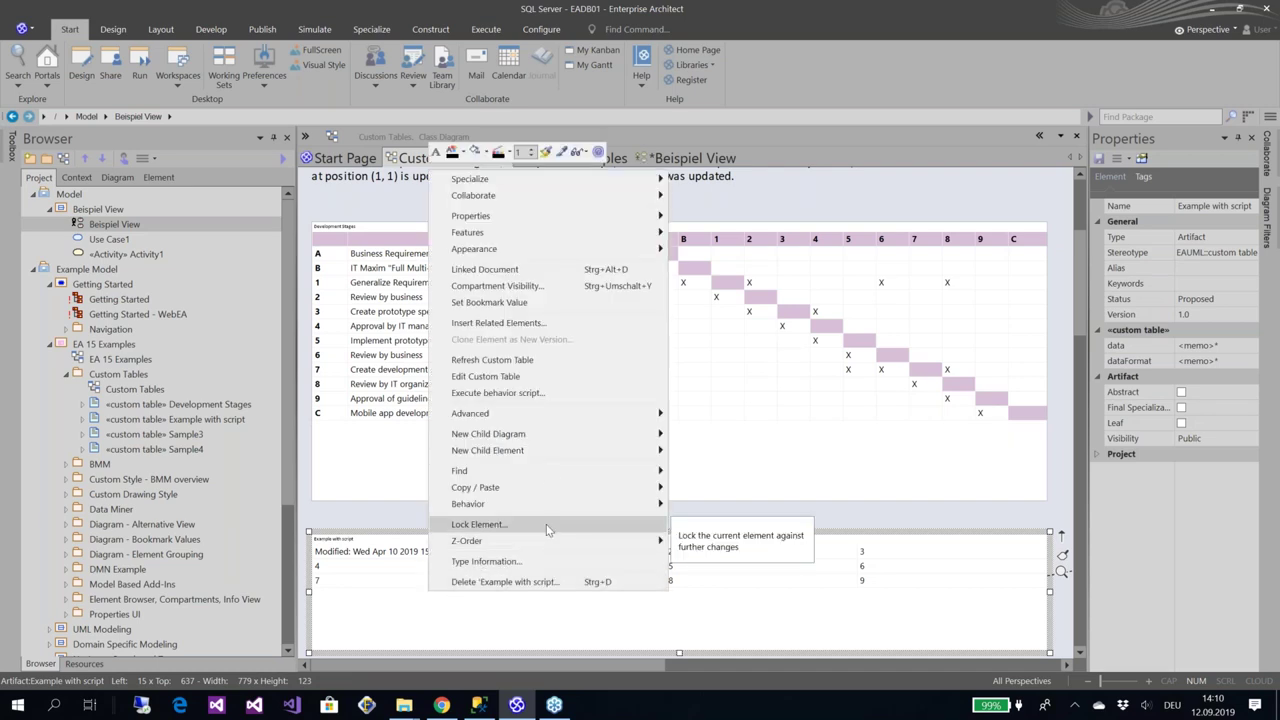
{"action": "left_click", "coordinate": [573, 398]}
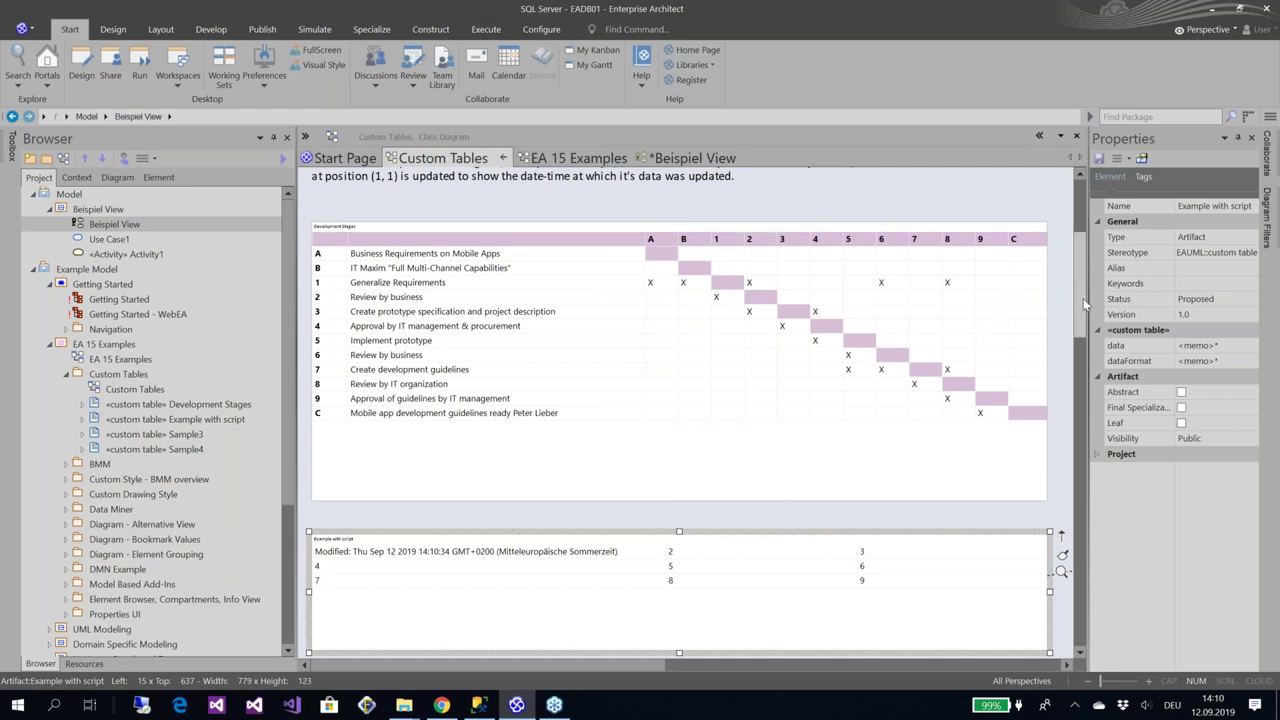
{"action": "scroll", "coordinate": [1083, 298], "scroll_direction": "down", "scroll_amount": 3}
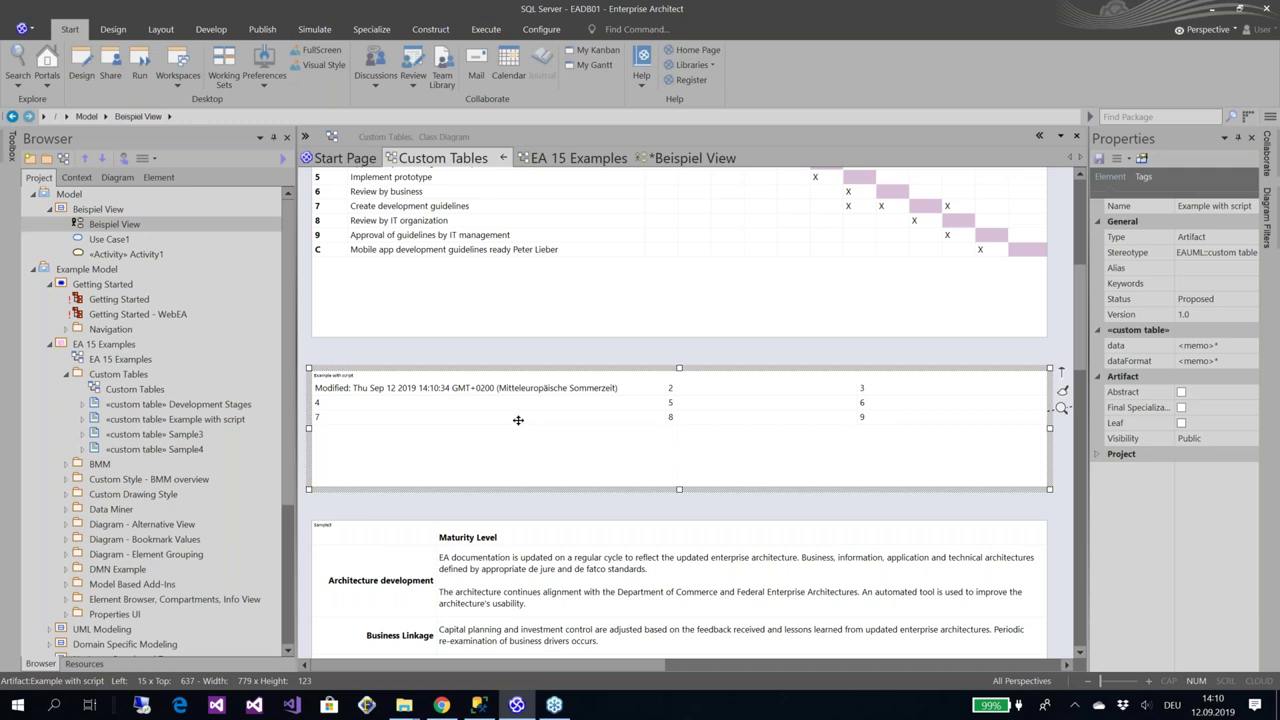
{"action": "left_click", "coordinate": [159, 179]}
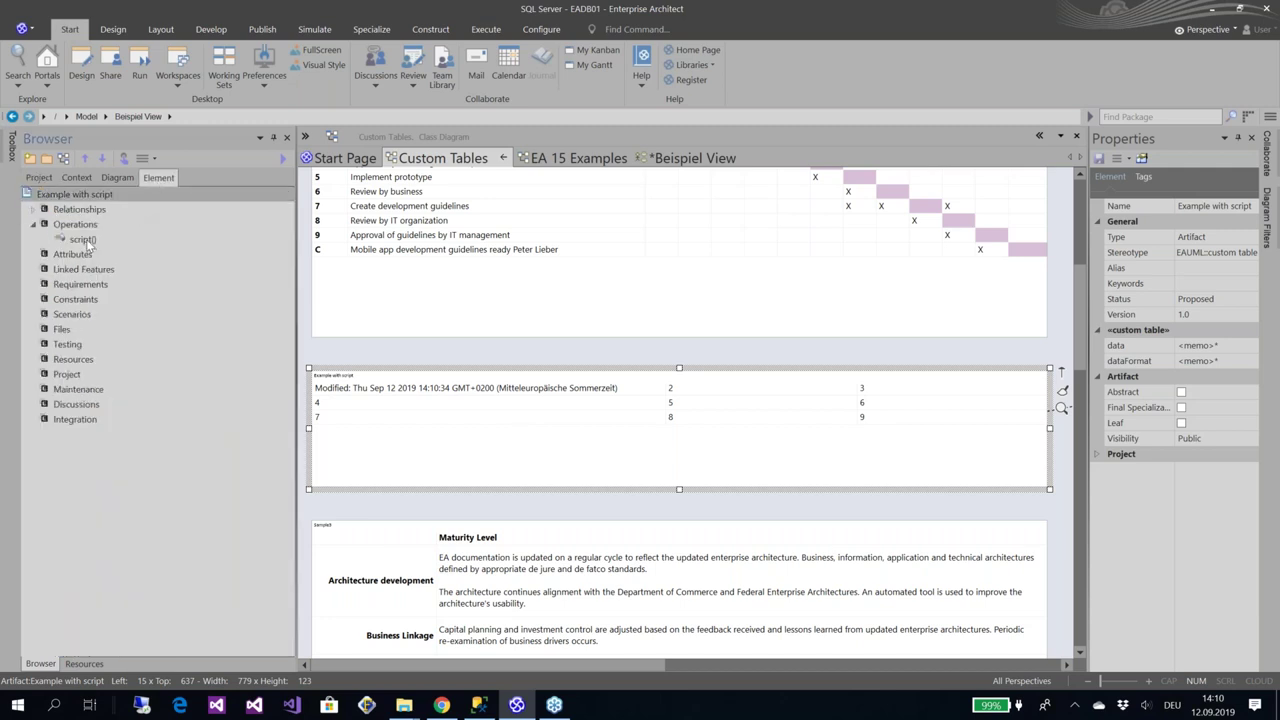
Inspect the script() operation's code, highlighting the #OBJECTID# placeholder, then close the dialog
{"action": "left_click", "coordinate": [82, 240]}
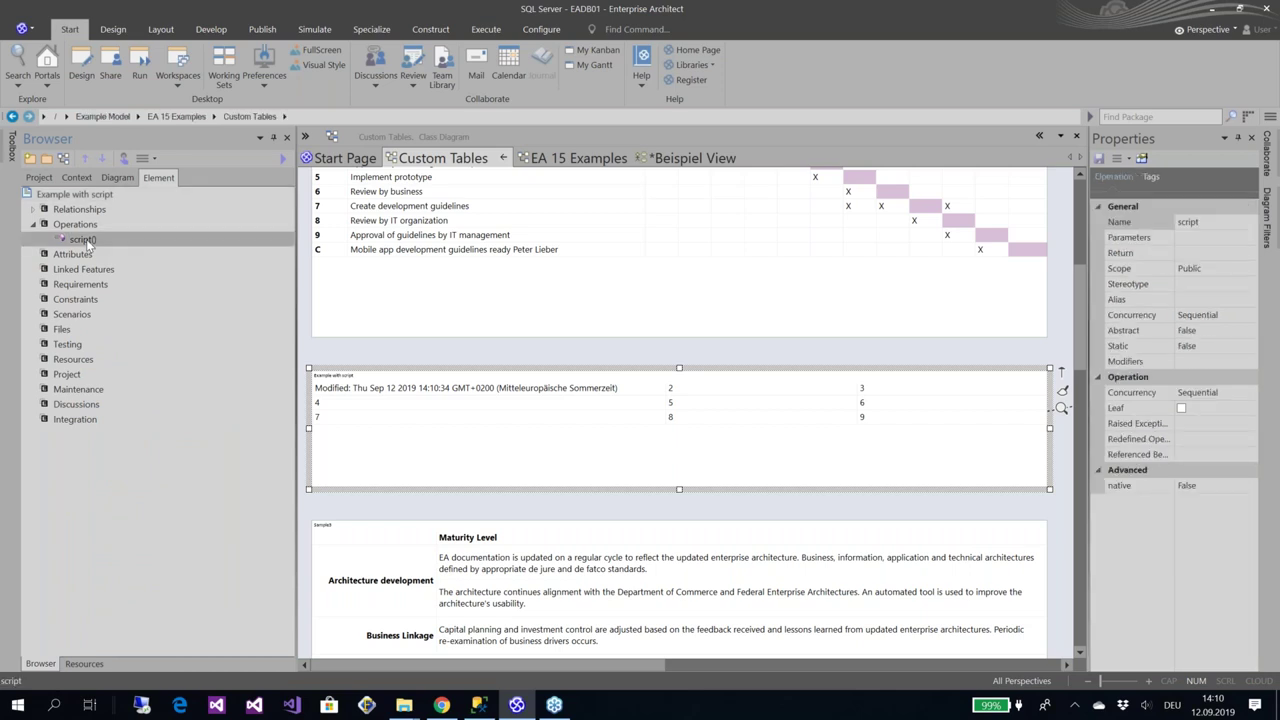
{"action": "double_click", "coordinate": [86, 239]}
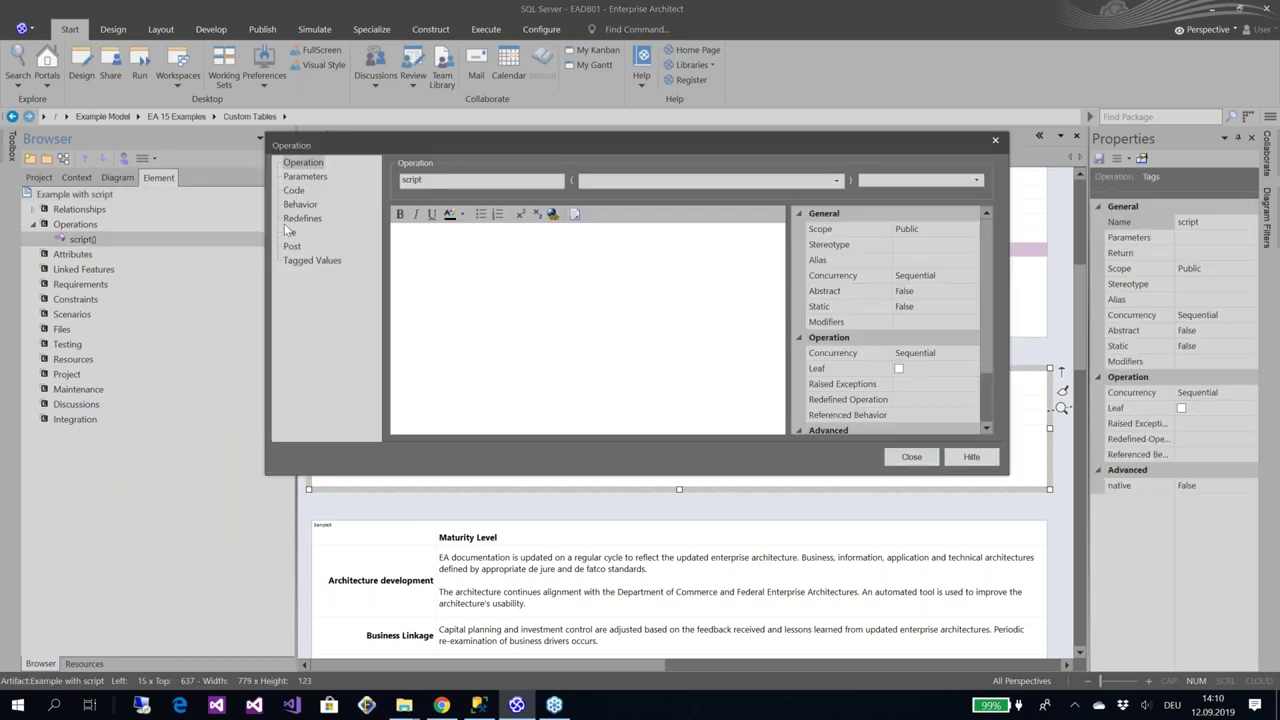
{"action": "left_click", "coordinate": [293, 192]}
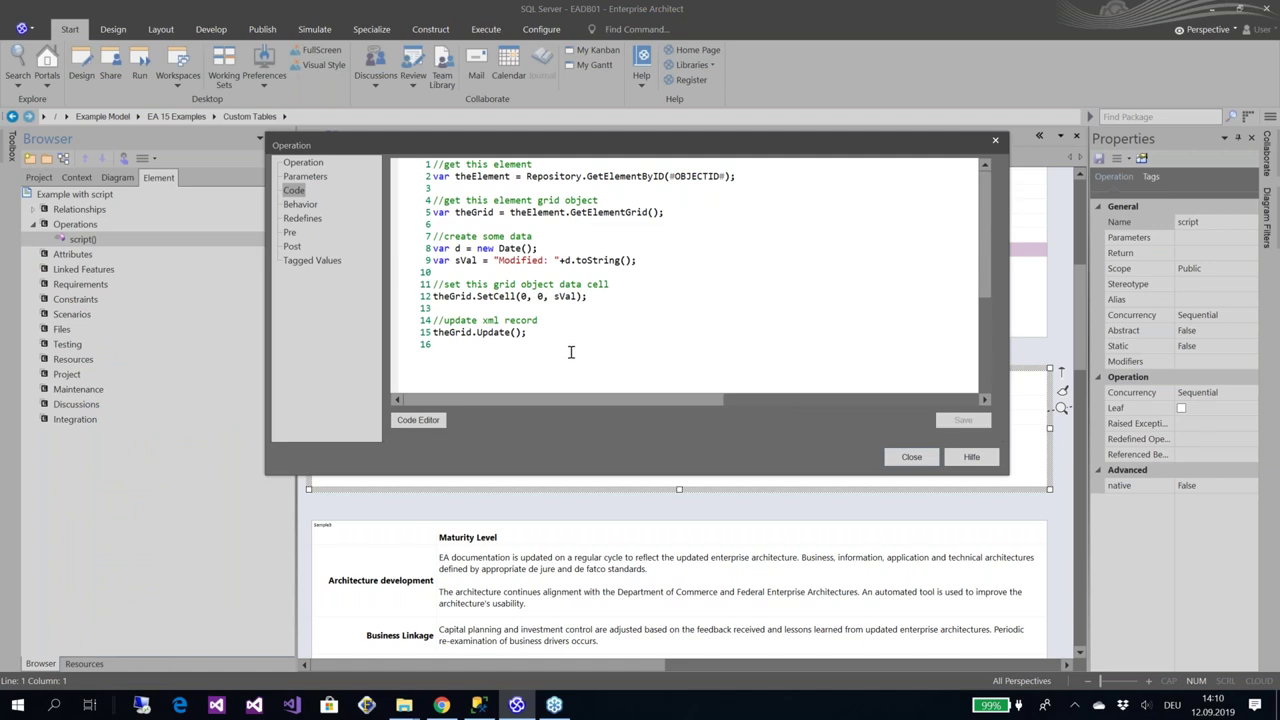
{"action": "left_click", "coordinate": [571, 352]}
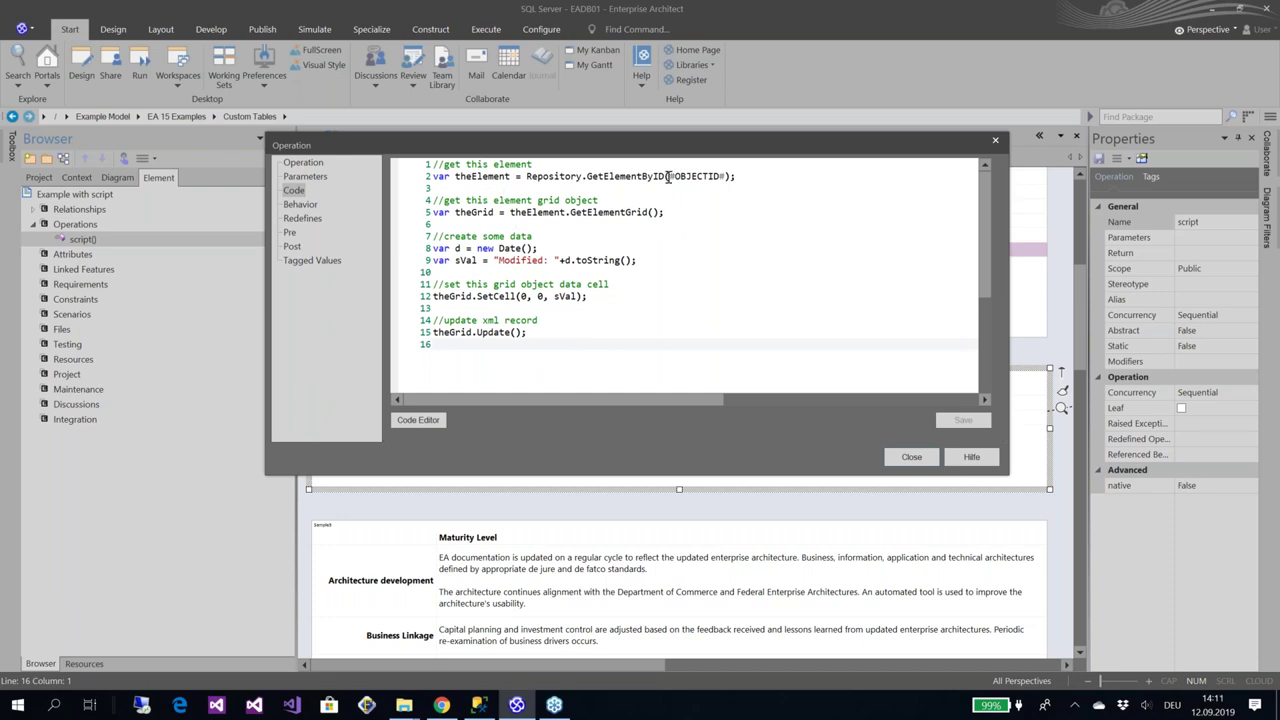
{"action": "left_click_drag", "start_coordinate": [669, 176], "coordinate": [727, 176]}
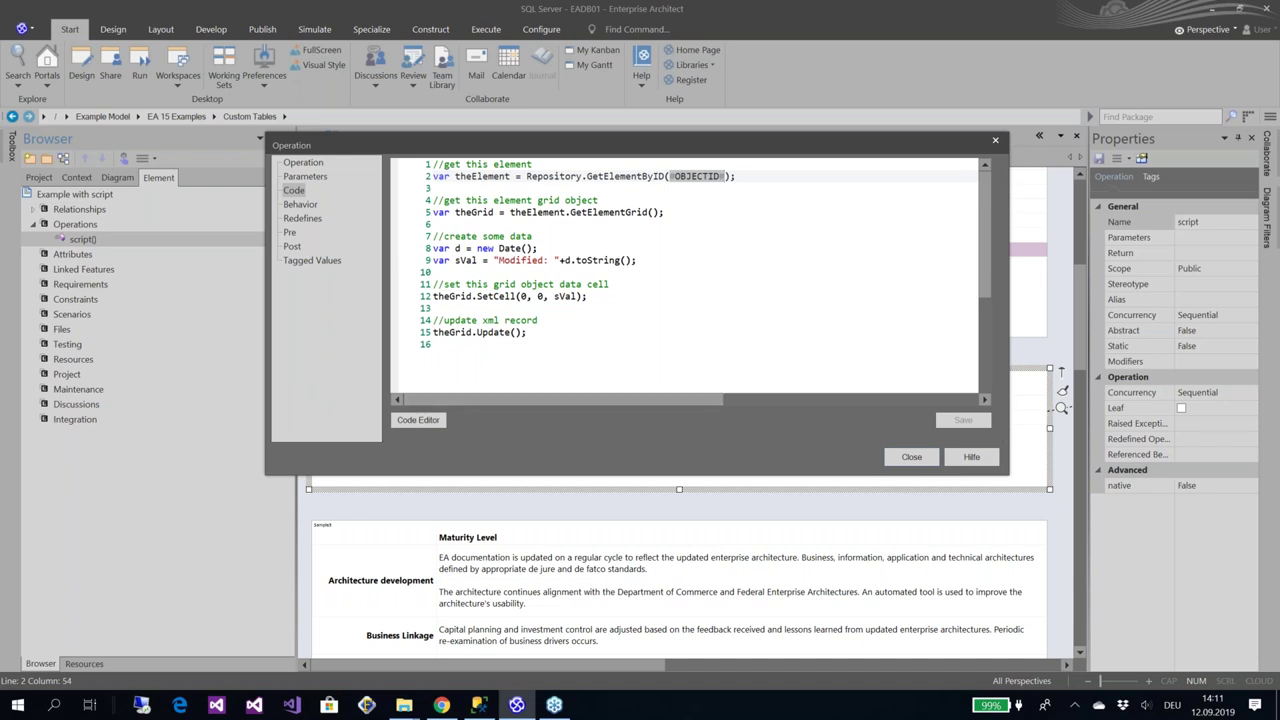
{"action": "key", "text": "Escape"}
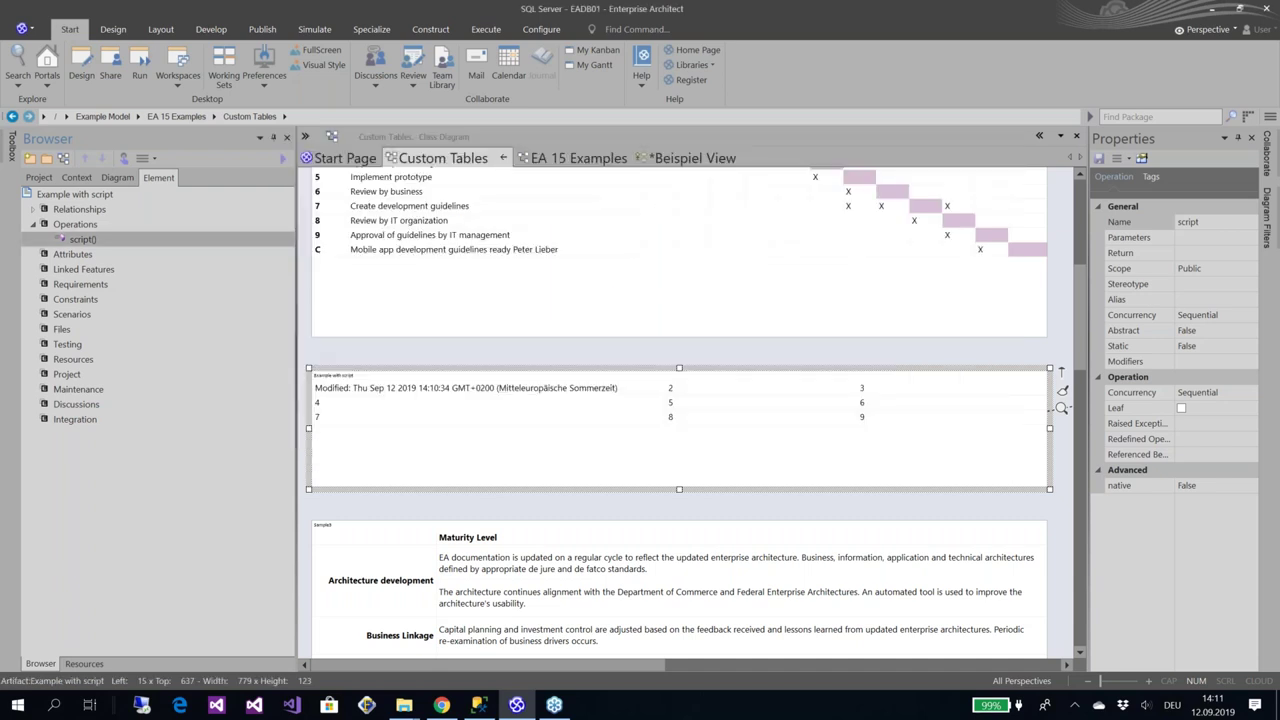
{"action": "left_click_drag", "start_coordinate": [1085, 282], "coordinate": [1093, 307]}
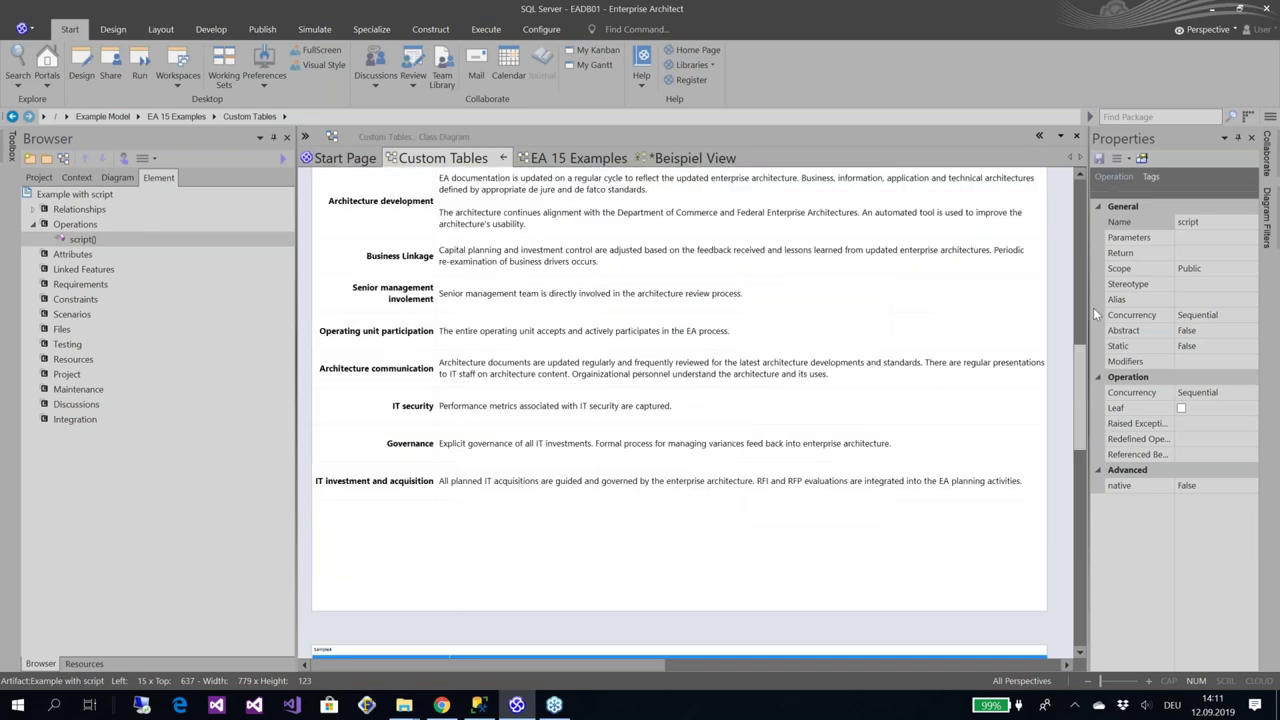
{"action": "left_click", "coordinate": [1006, 411]}
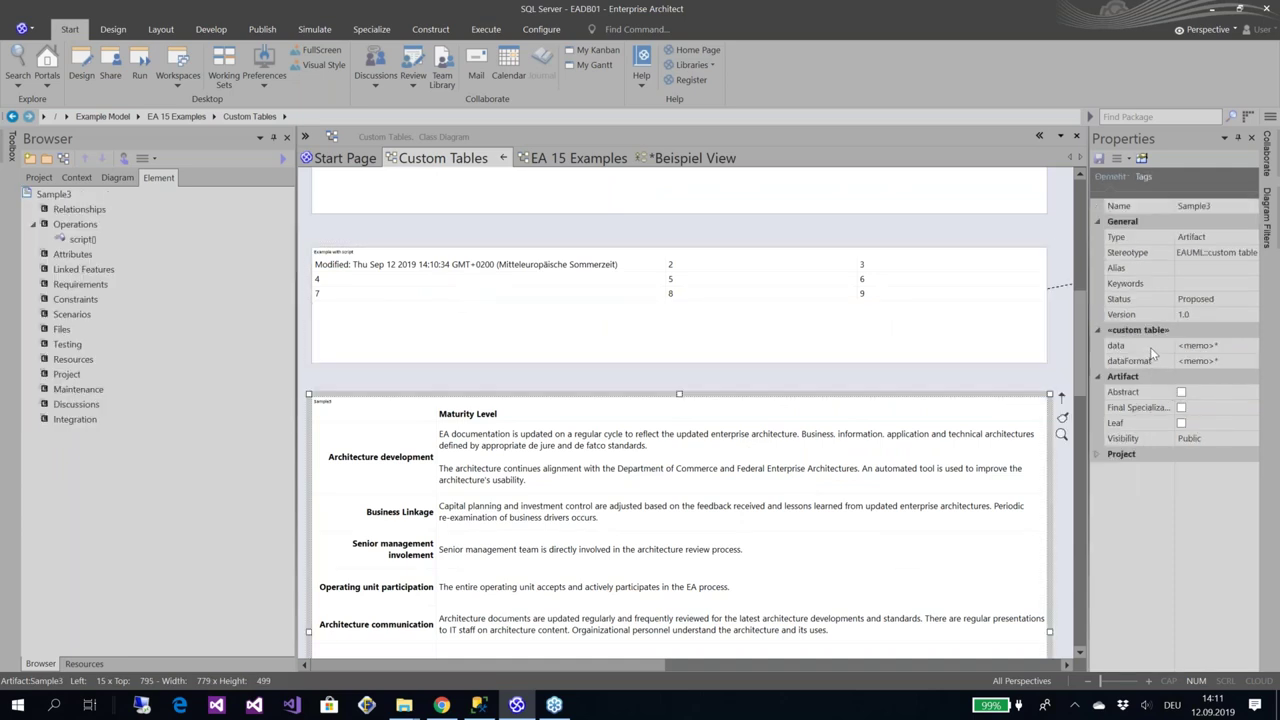
{"action": "left_click", "coordinate": [1212, 364]}
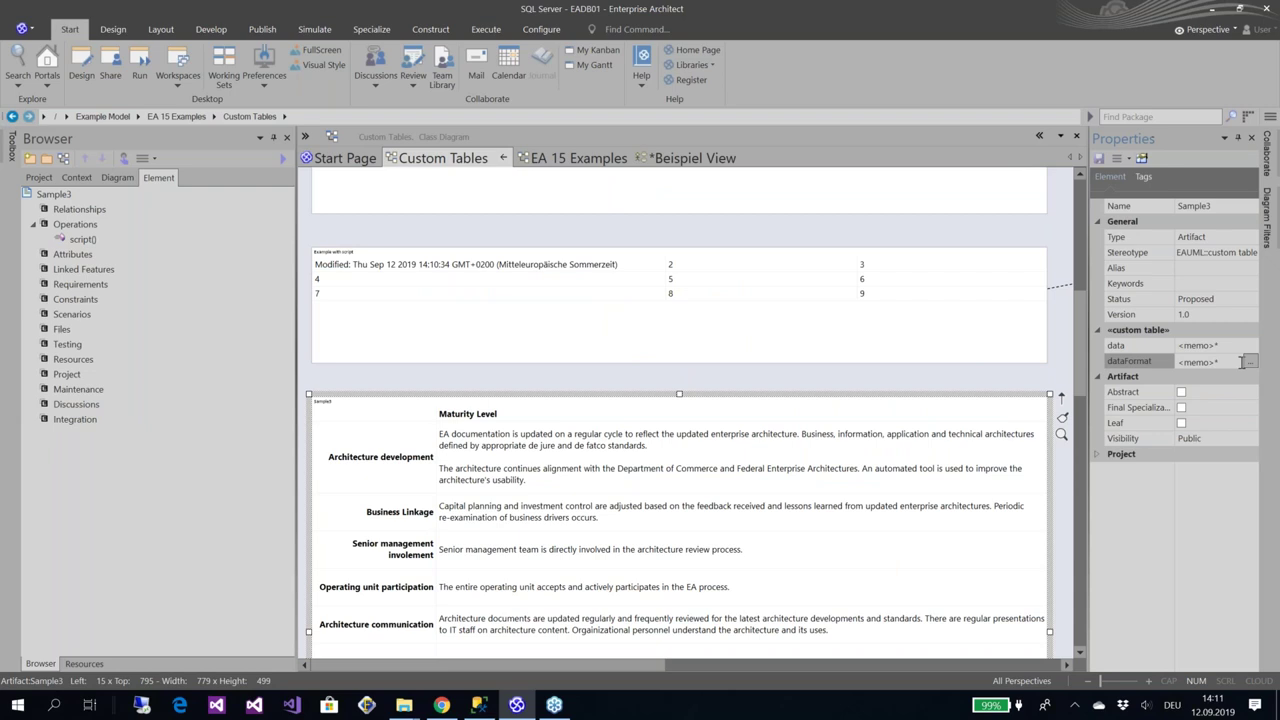
{"action": "left_click", "coordinate": [1250, 361]}
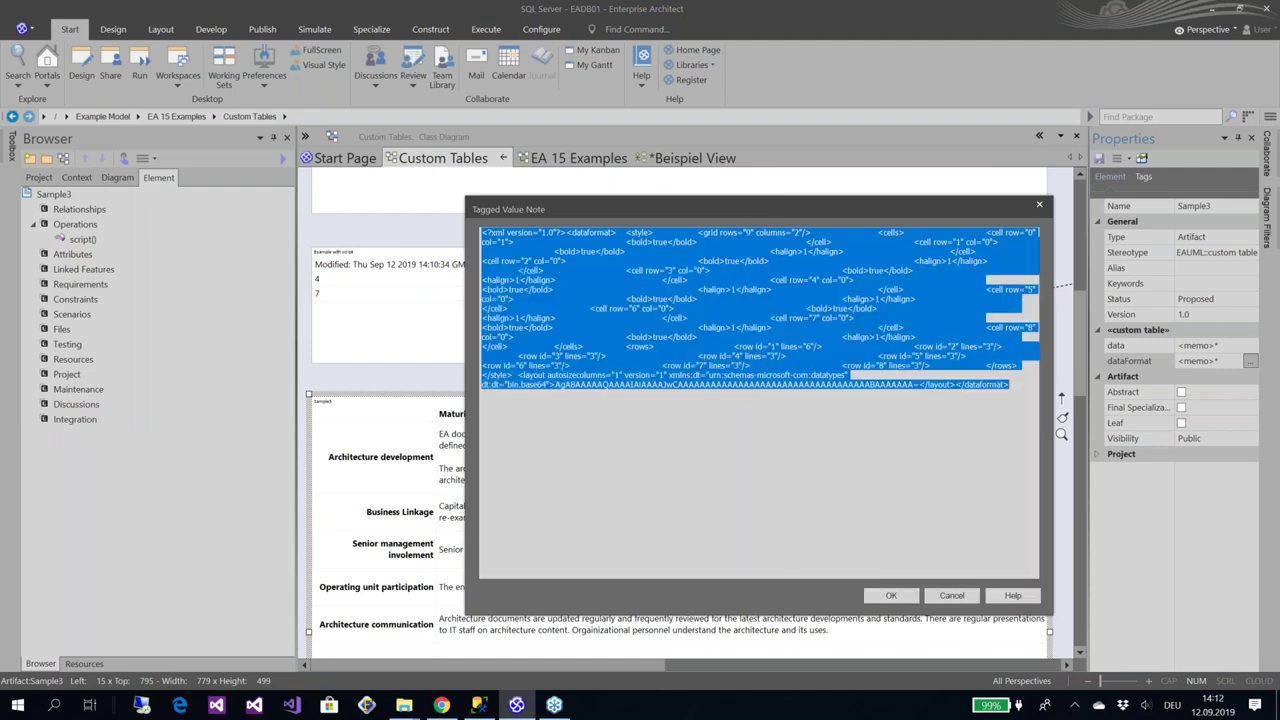
{"action": "left_click", "coordinate": [1250, 345]}
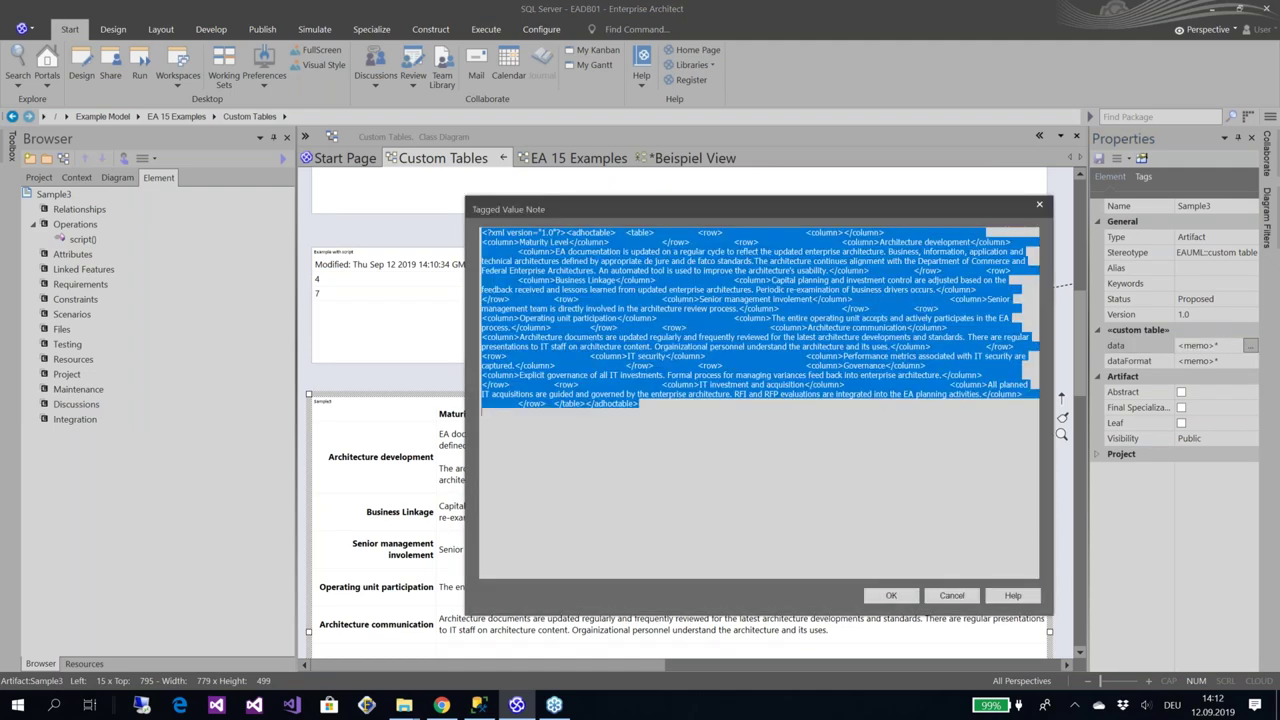
{"action": "left_click", "coordinate": [938, 600]}
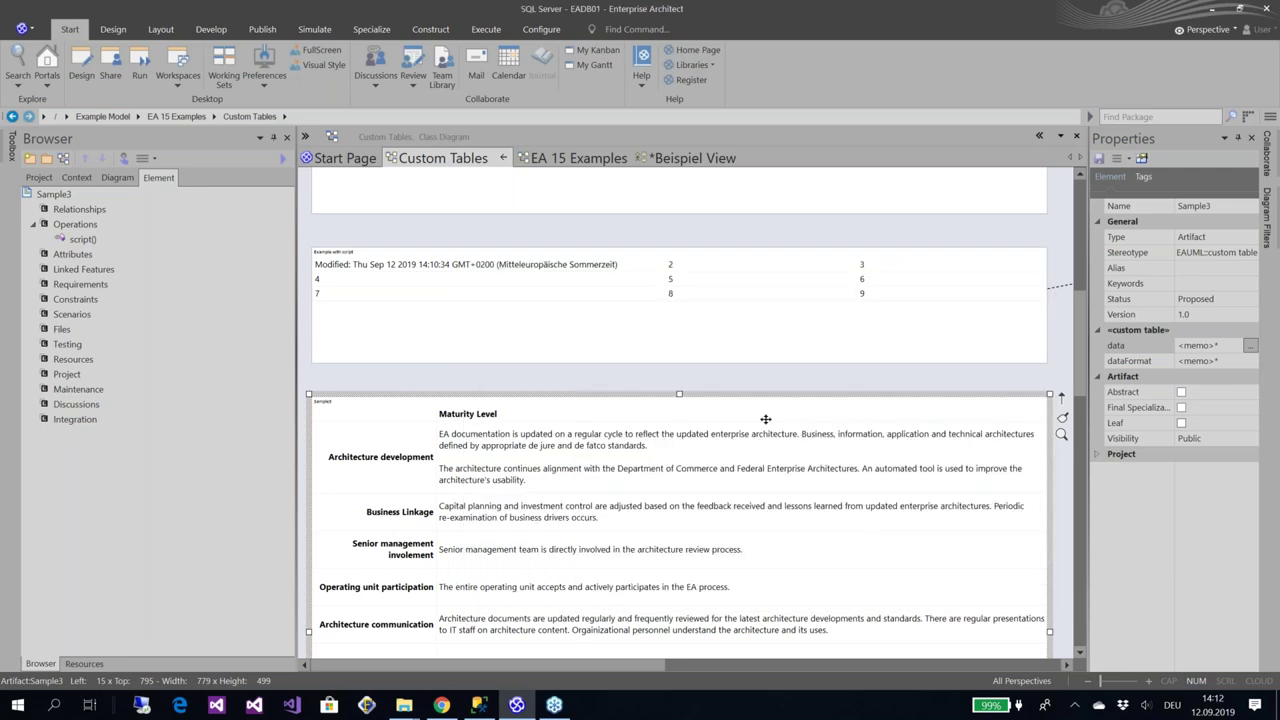
{"action": "left_click", "coordinate": [903, 309]}
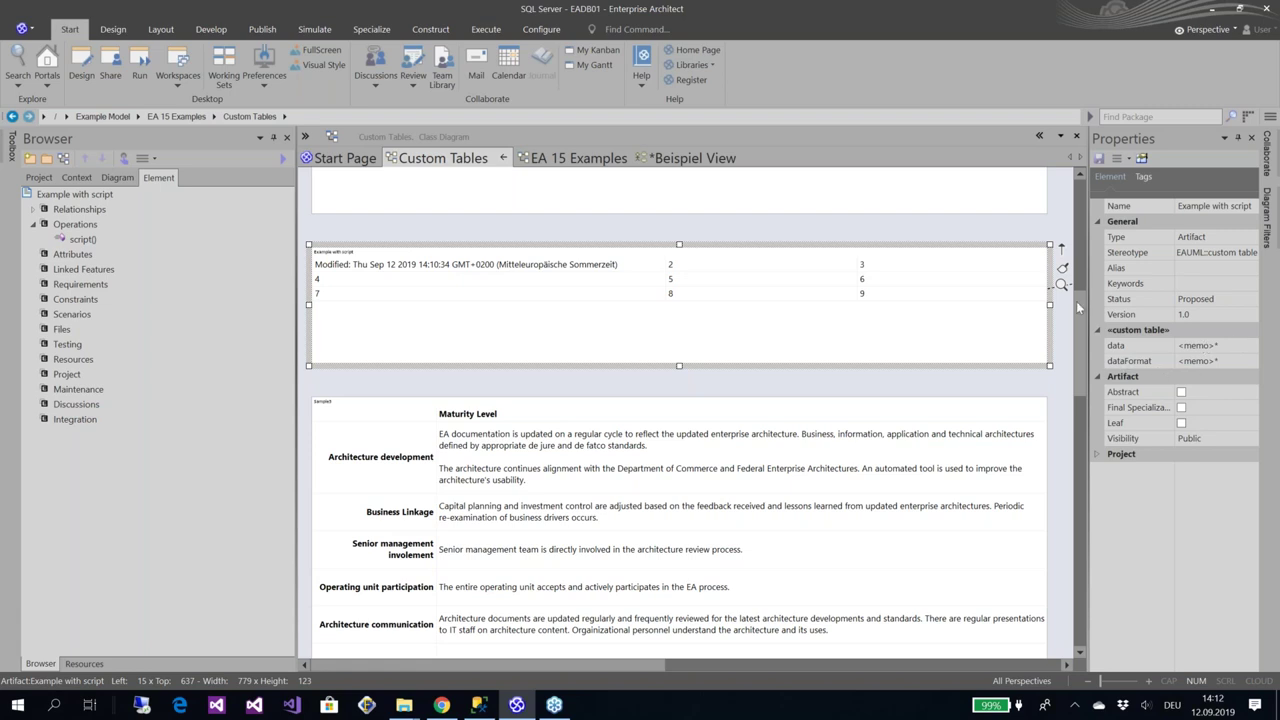
Put the Development Stages table into custom-table edit mode, then switch back to EA 15 Examples
{"action": "left_click_drag", "start_coordinate": [1079, 295], "coordinate": [1079, 208]}
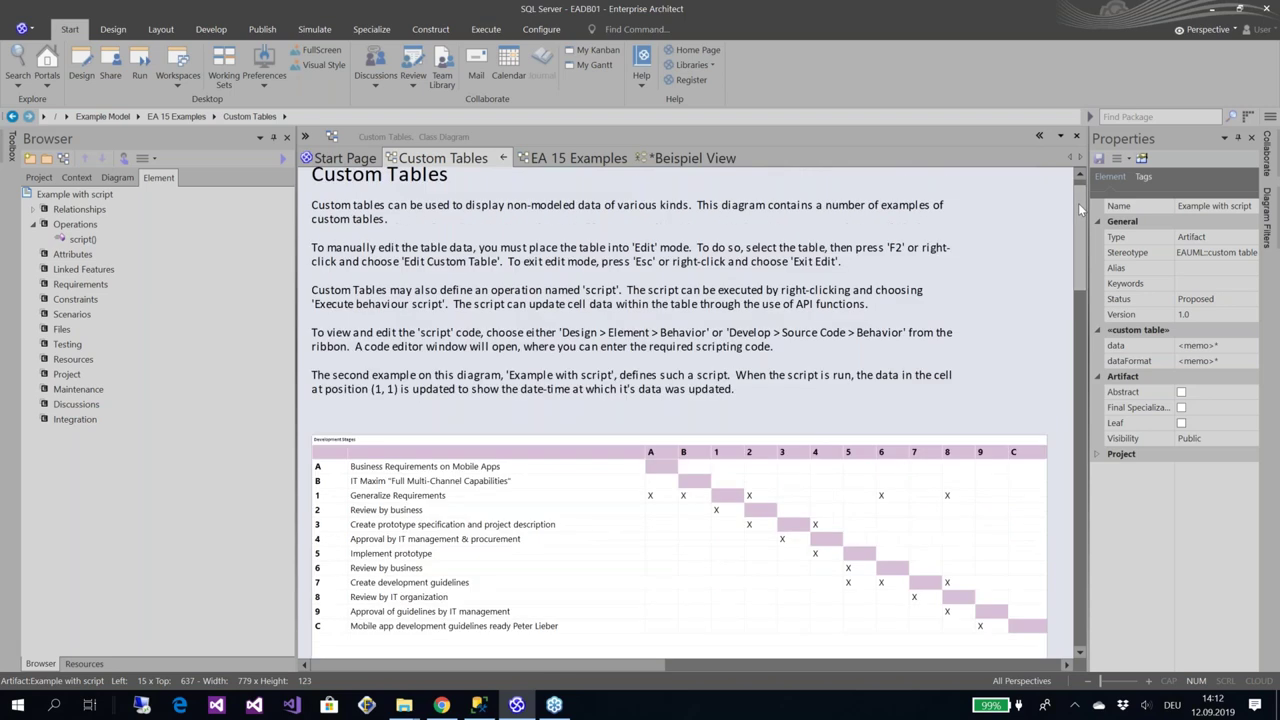
{"action": "left_click", "coordinate": [594, 529]}
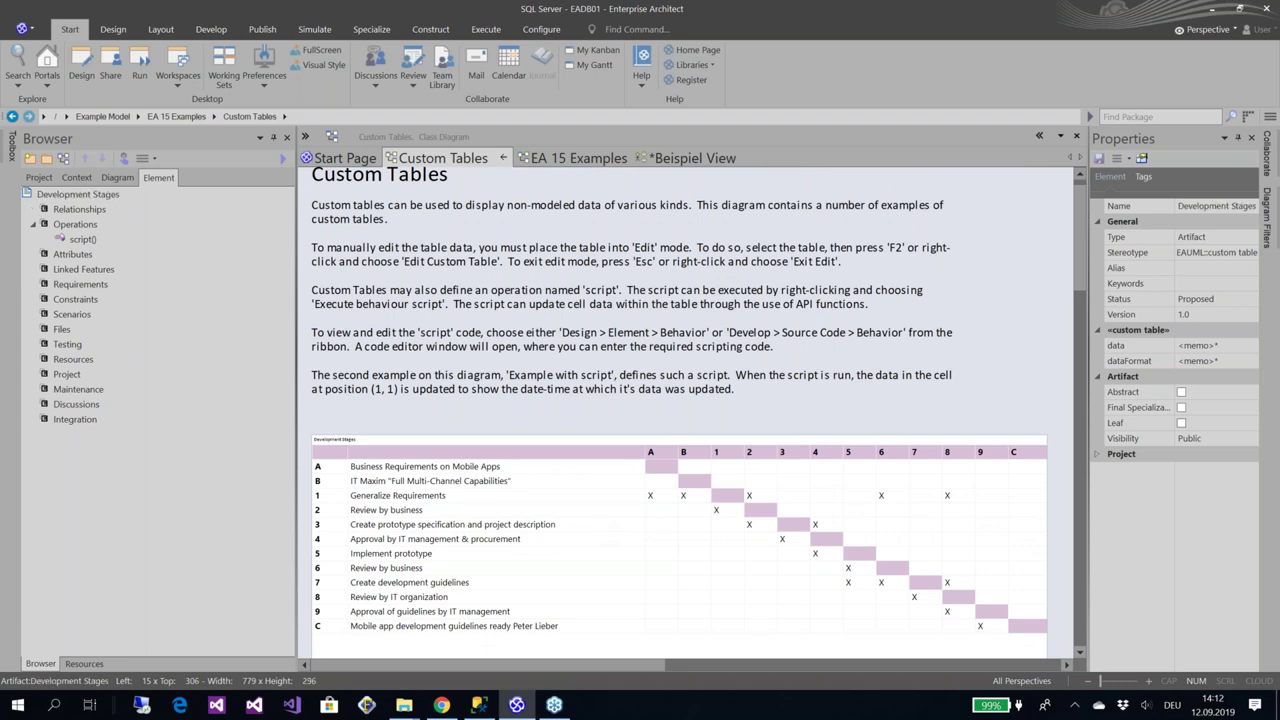
{"action": "right_click", "coordinate": [594, 529]}
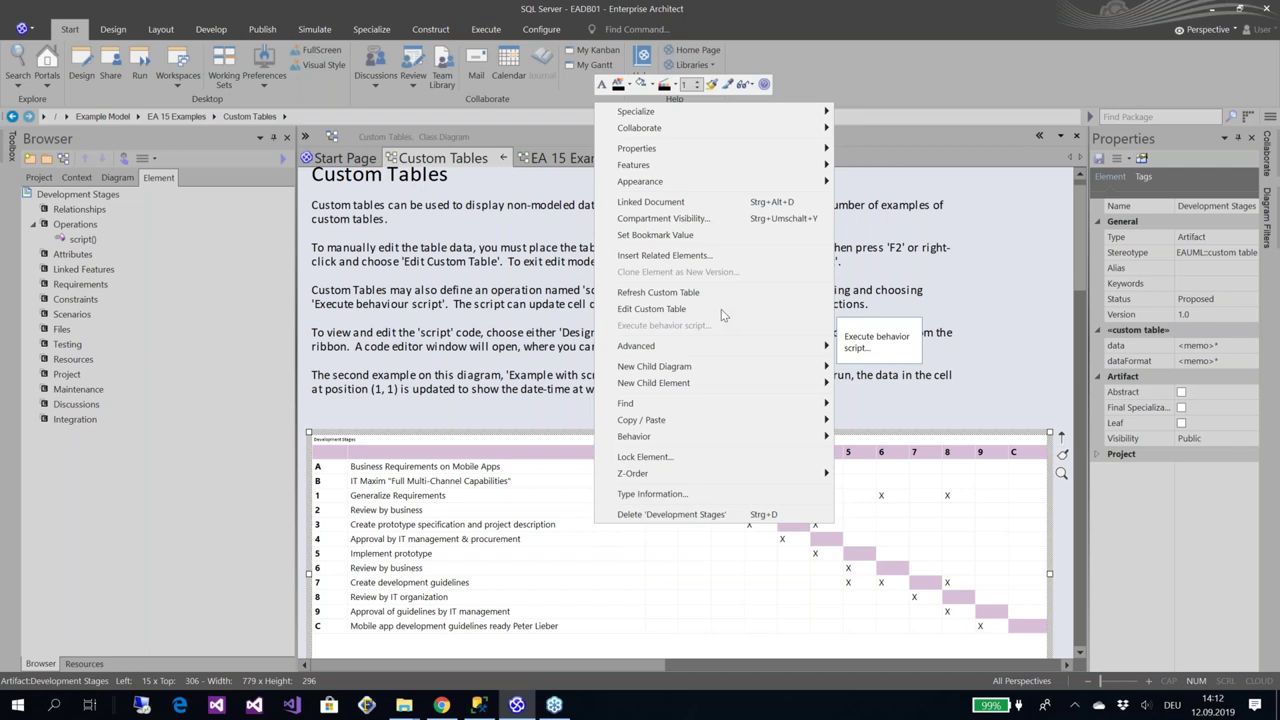
{"action": "left_click", "coordinate": [651, 308]}
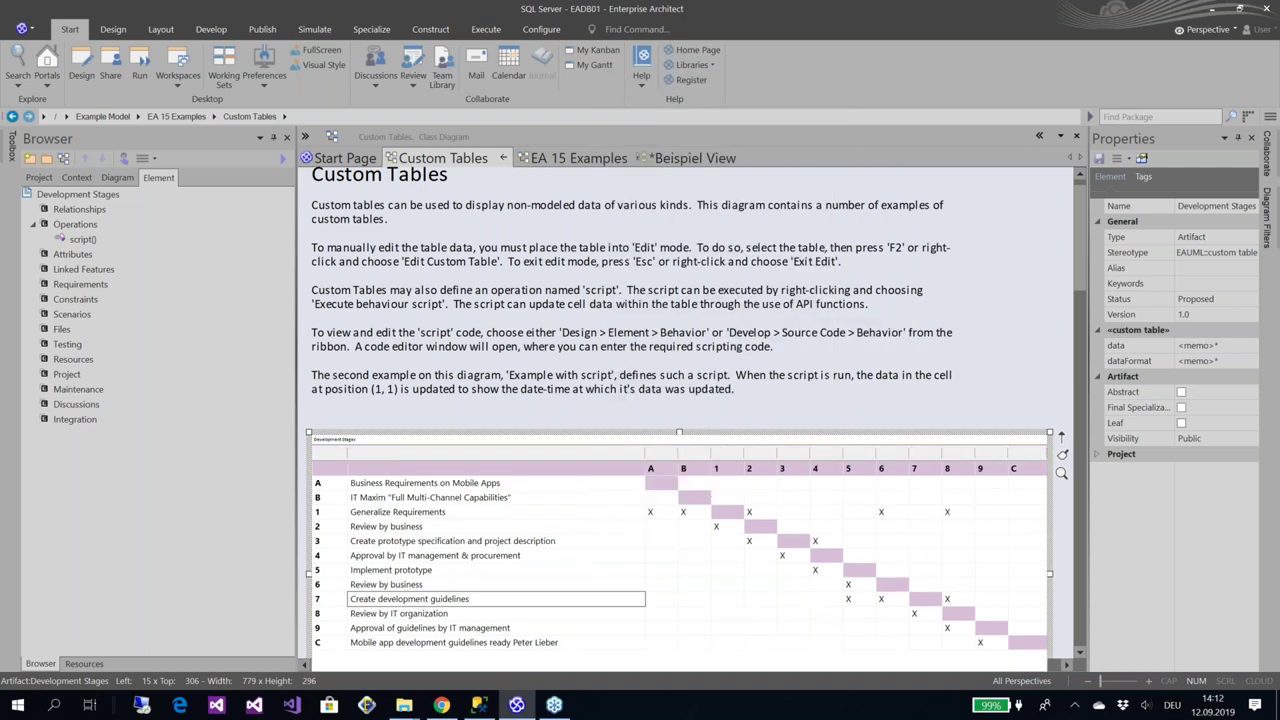
{"action": "left_click", "coordinate": [577, 158]}
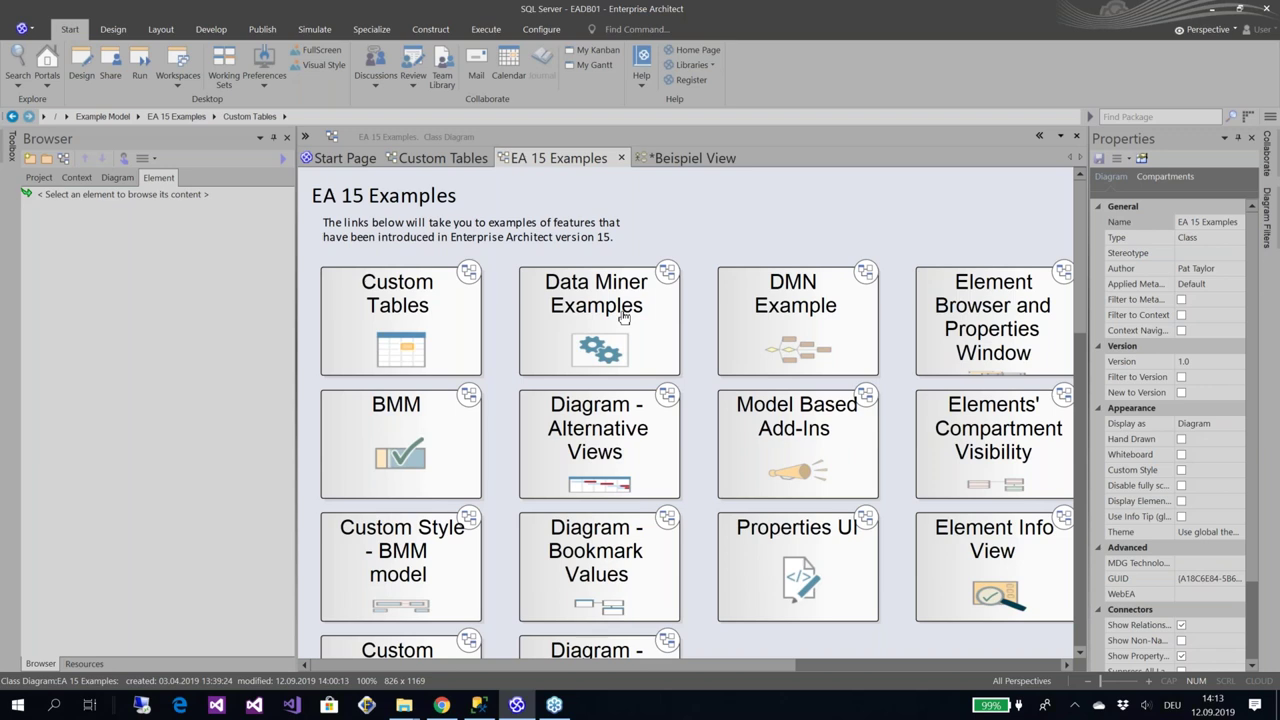
Open the Data Miner Examples diagram, scroll down to the Local Spreadsheet Example, then bring File Explorer forward
{"action": "double_click", "coordinate": [624, 316]}
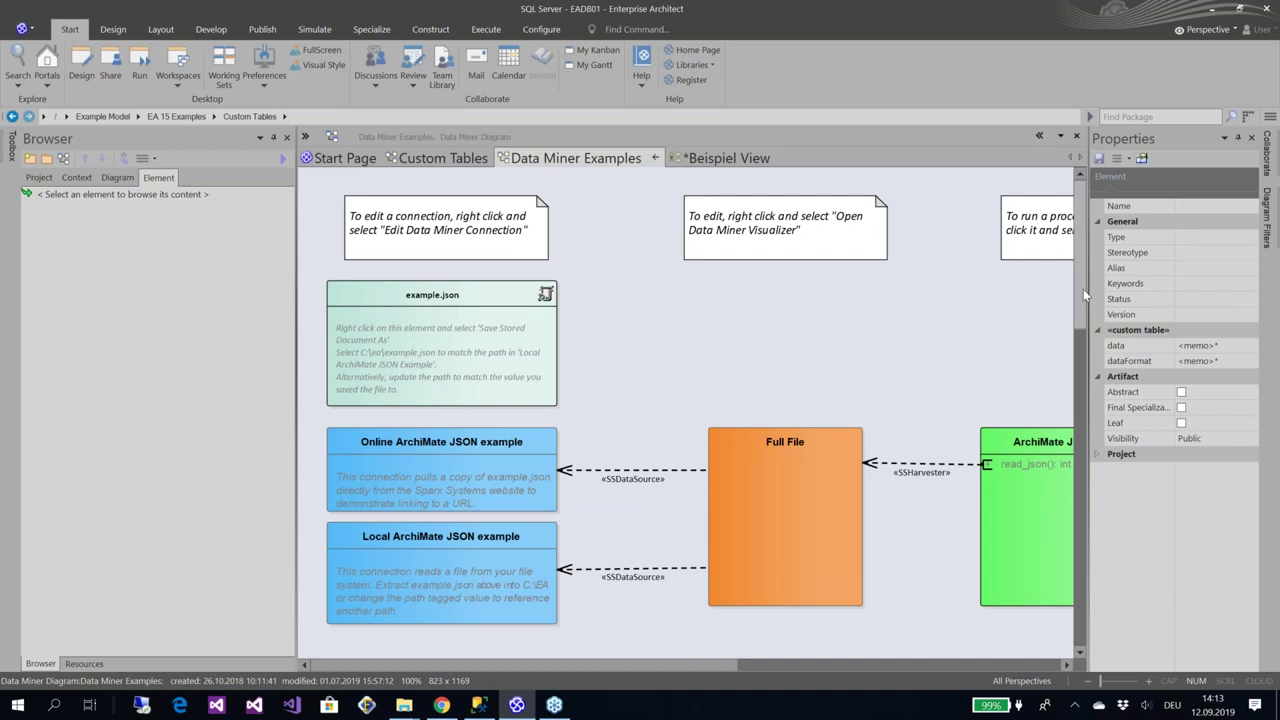
{"action": "left_click_drag", "start_coordinate": [1083, 289], "coordinate": [1073, 328]}
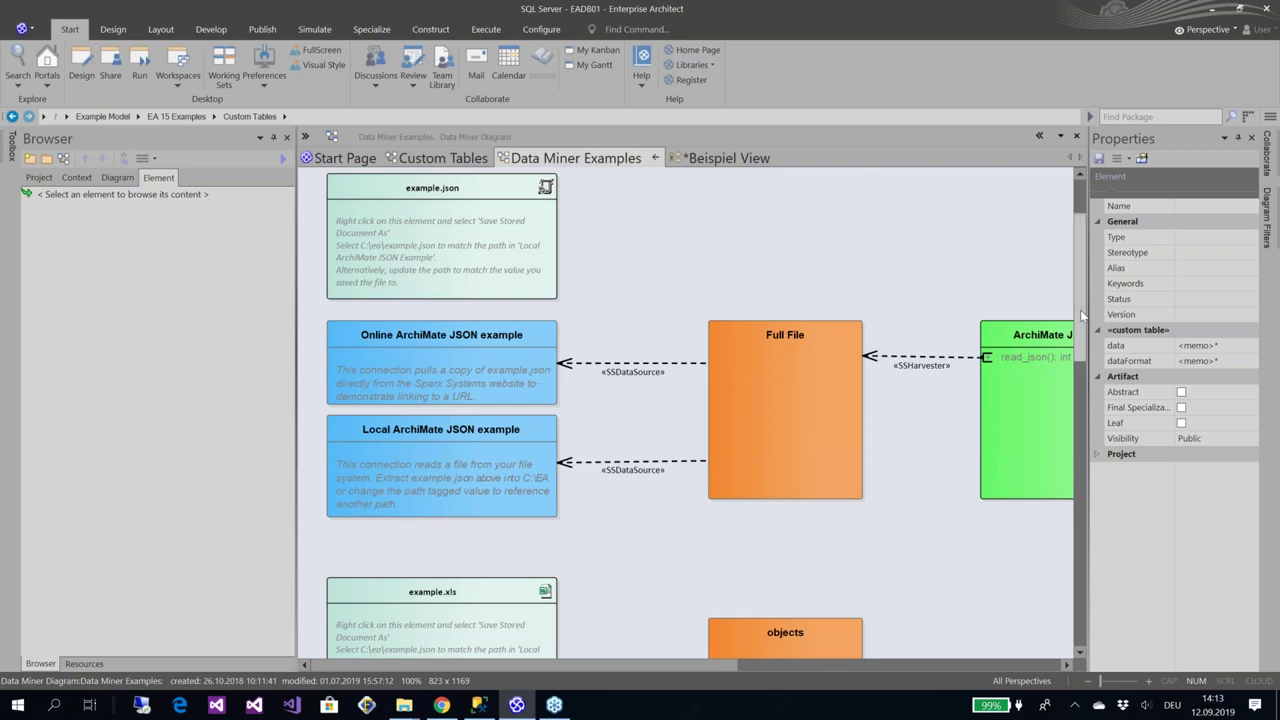
{"action": "left_click_drag", "start_coordinate": [1080, 333], "coordinate": [1081, 385]}
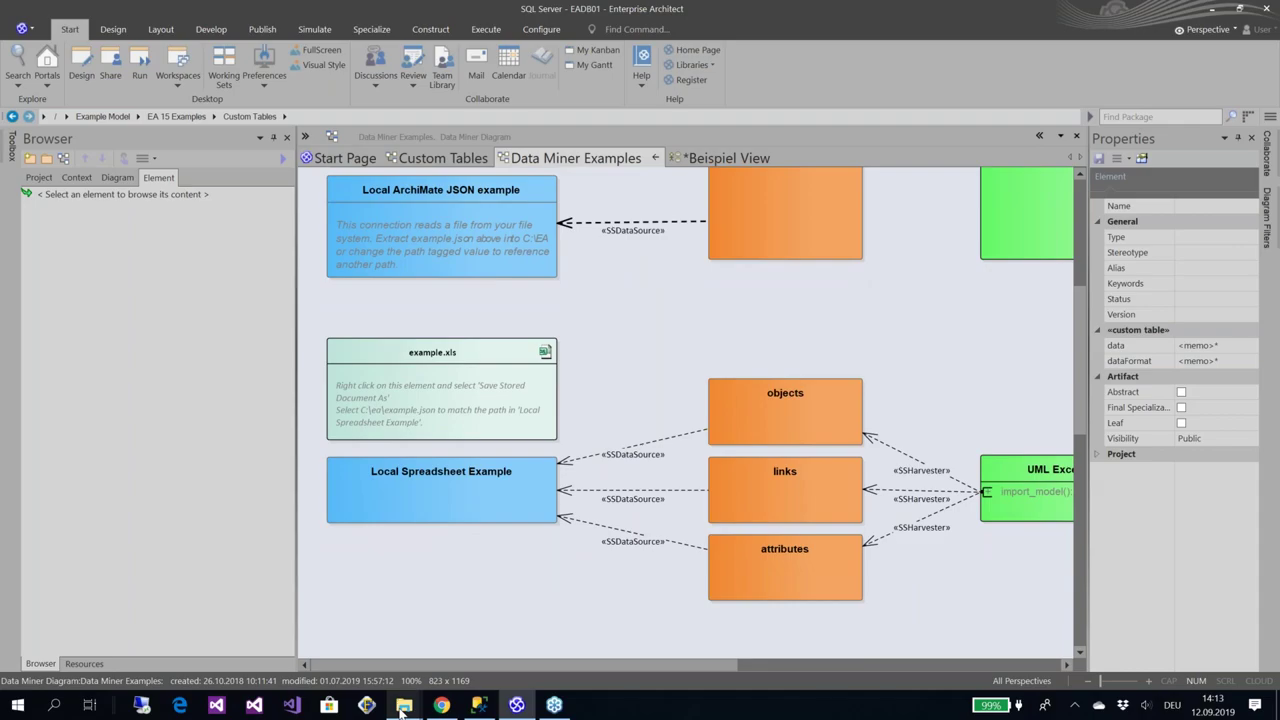
{"action": "mouse_move", "coordinate": [404, 707]}
{"action": "left_click", "coordinate": [280, 588]}
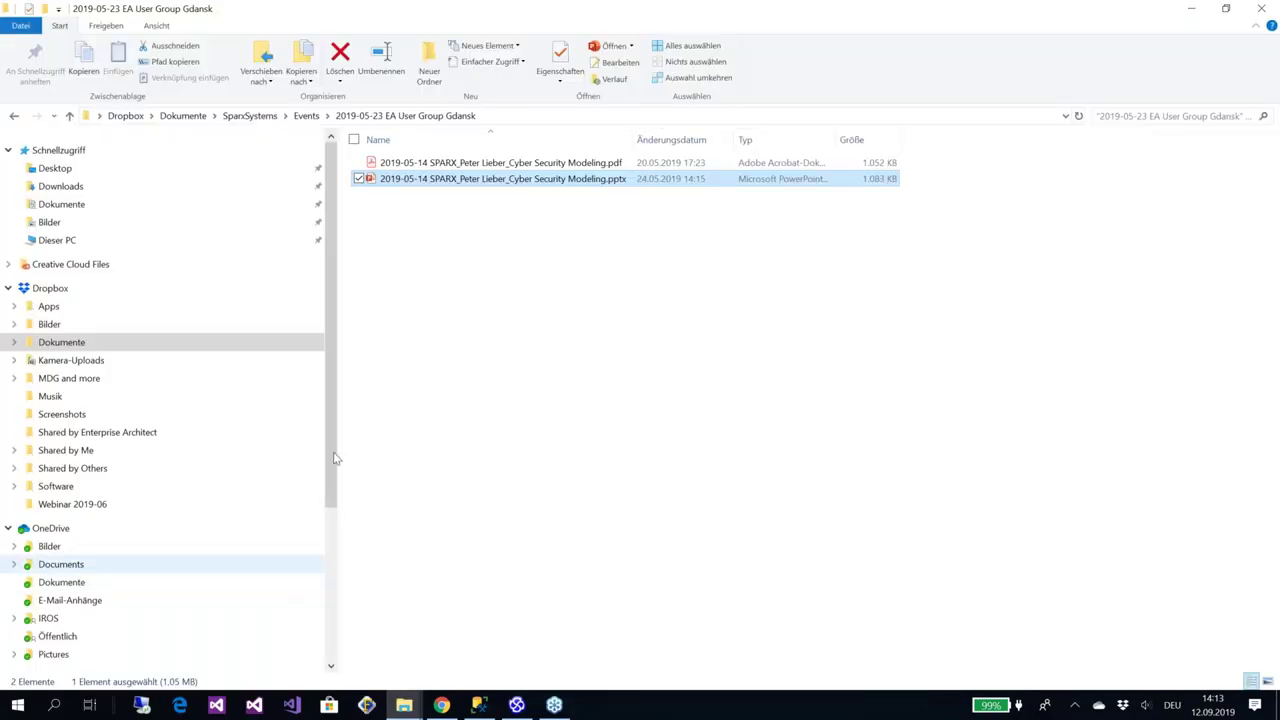
Open example.xls from the ea folder on drive C: in Excel
{"action": "scroll", "coordinate": [276, 596], "scroll_direction": "down", "scroll_amount": 5}
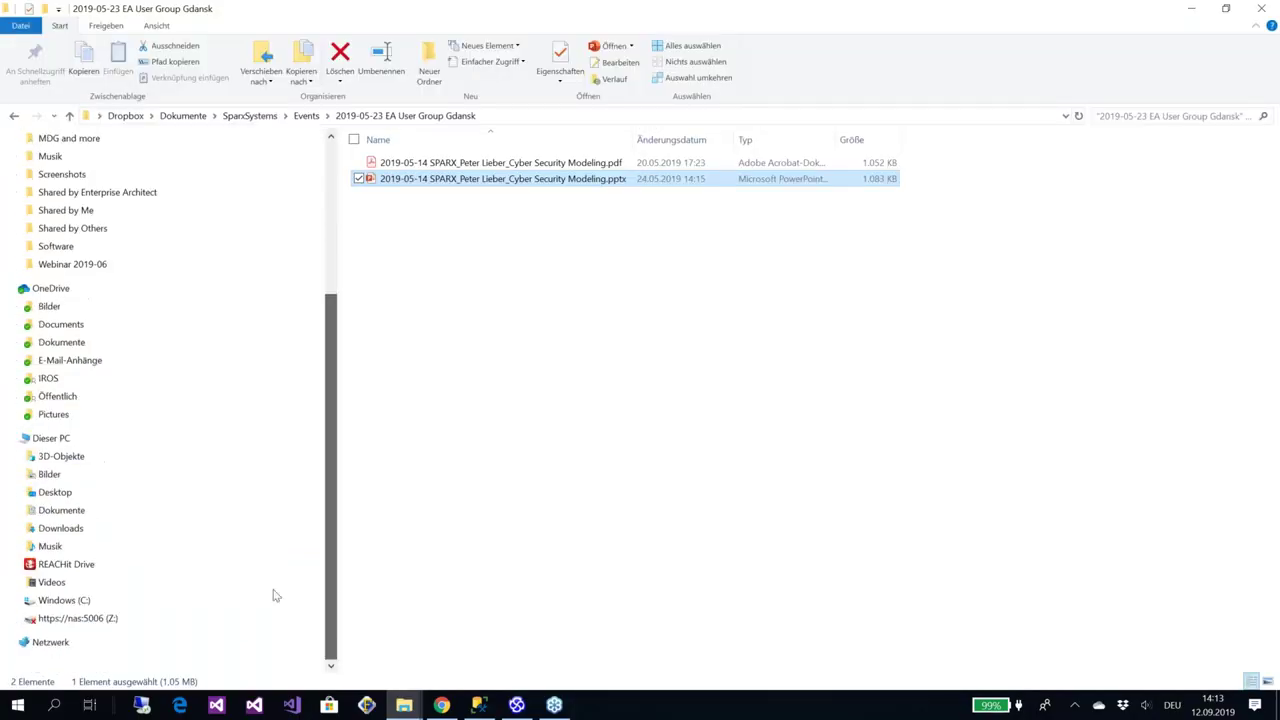
{"action": "left_click", "coordinate": [160, 600]}
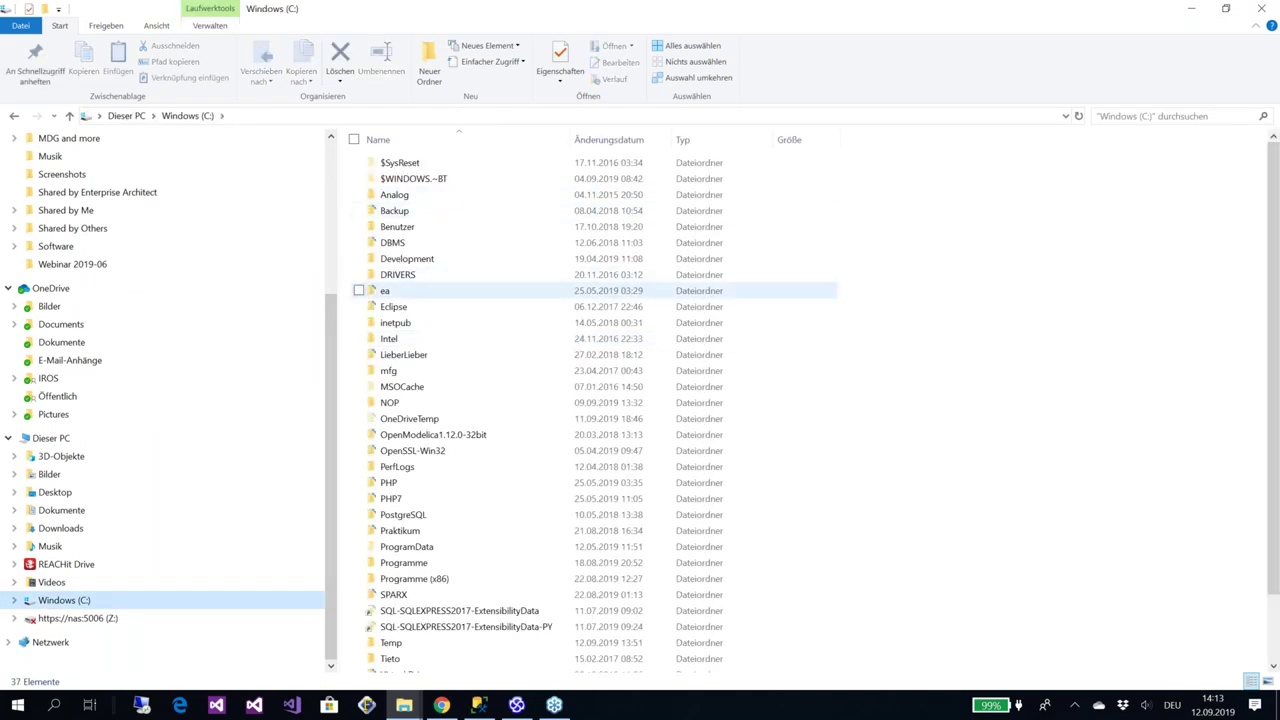
{"action": "left_click", "coordinate": [420, 290]}
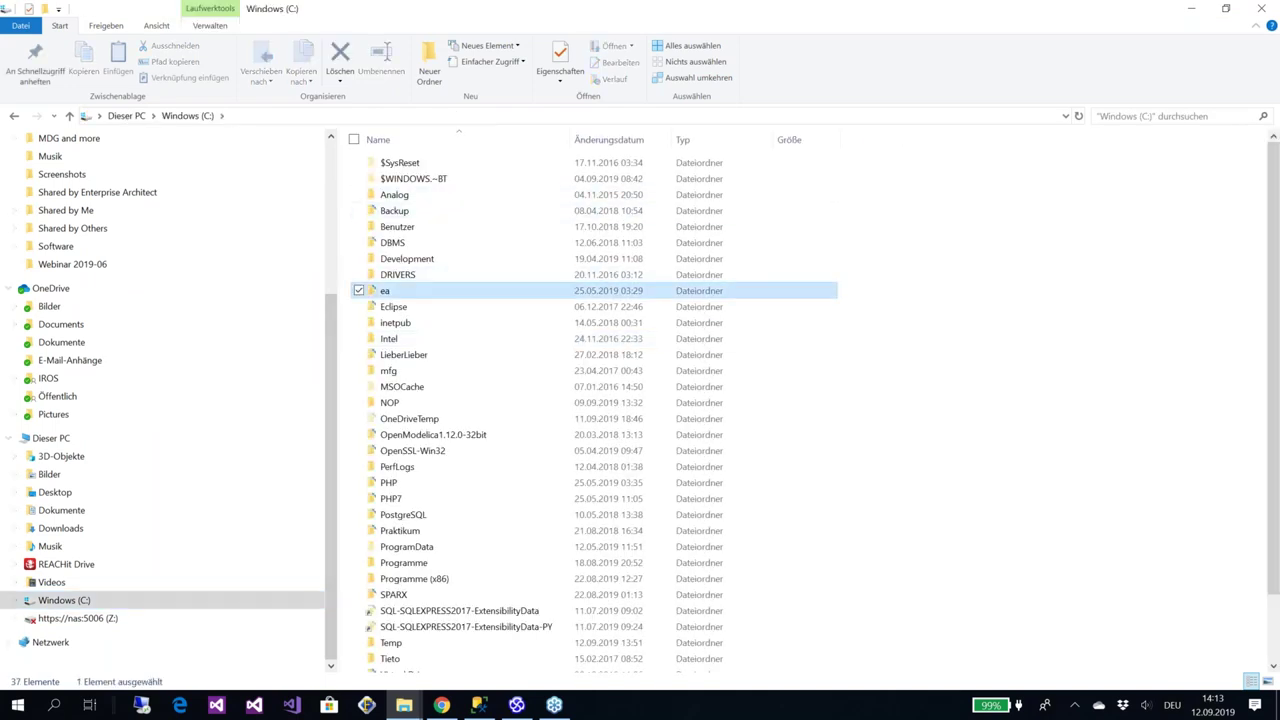
{"action": "key", "text": "Return"}
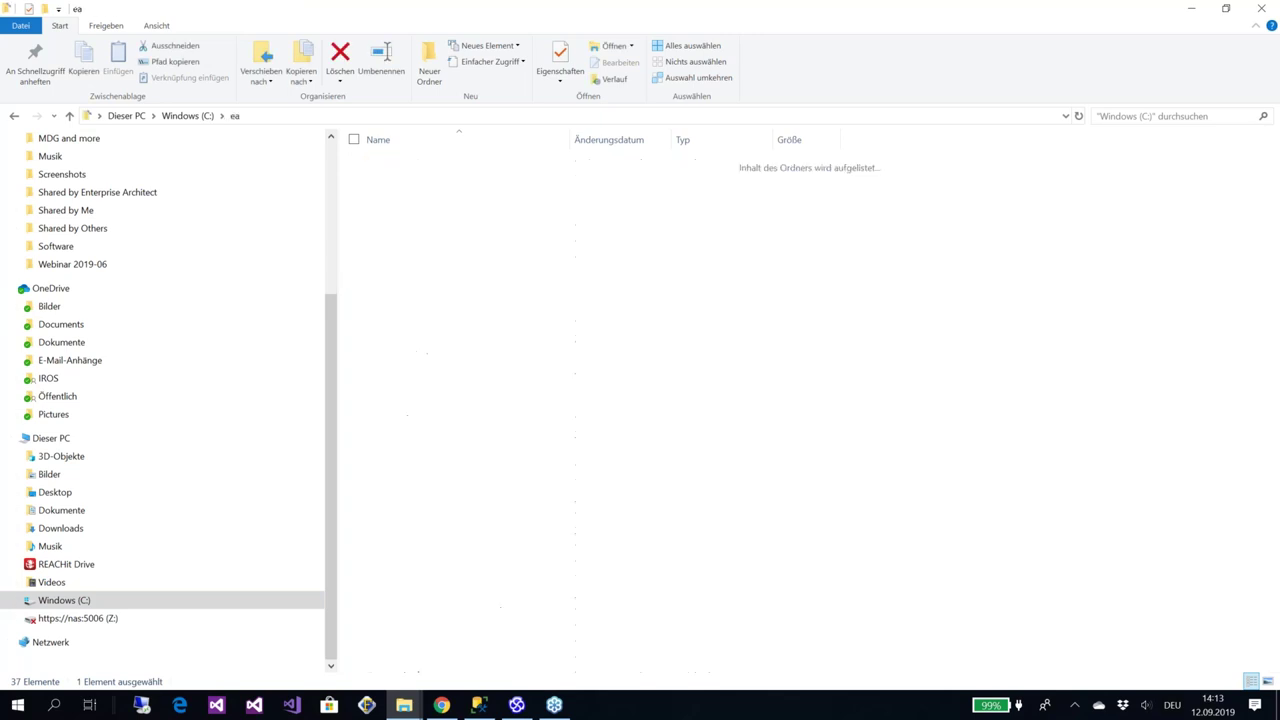
{"action": "left_click", "coordinate": [423, 180]}
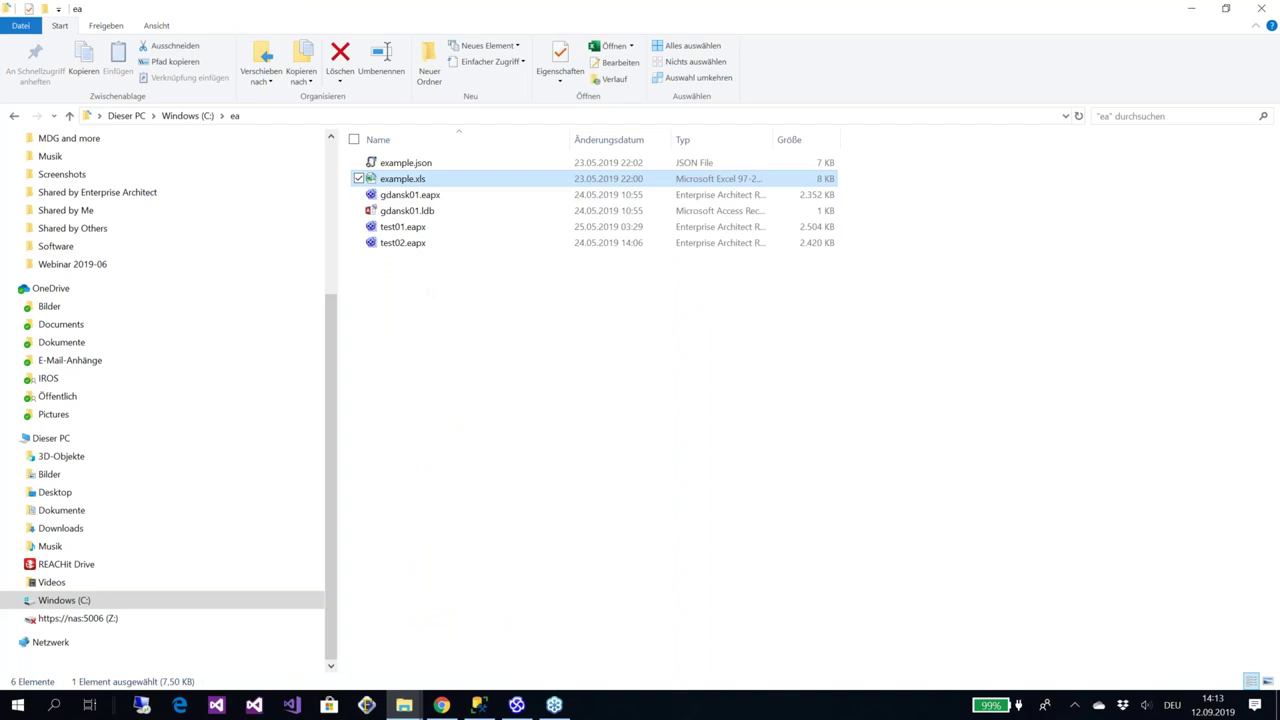
{"action": "key", "text": "Return"}
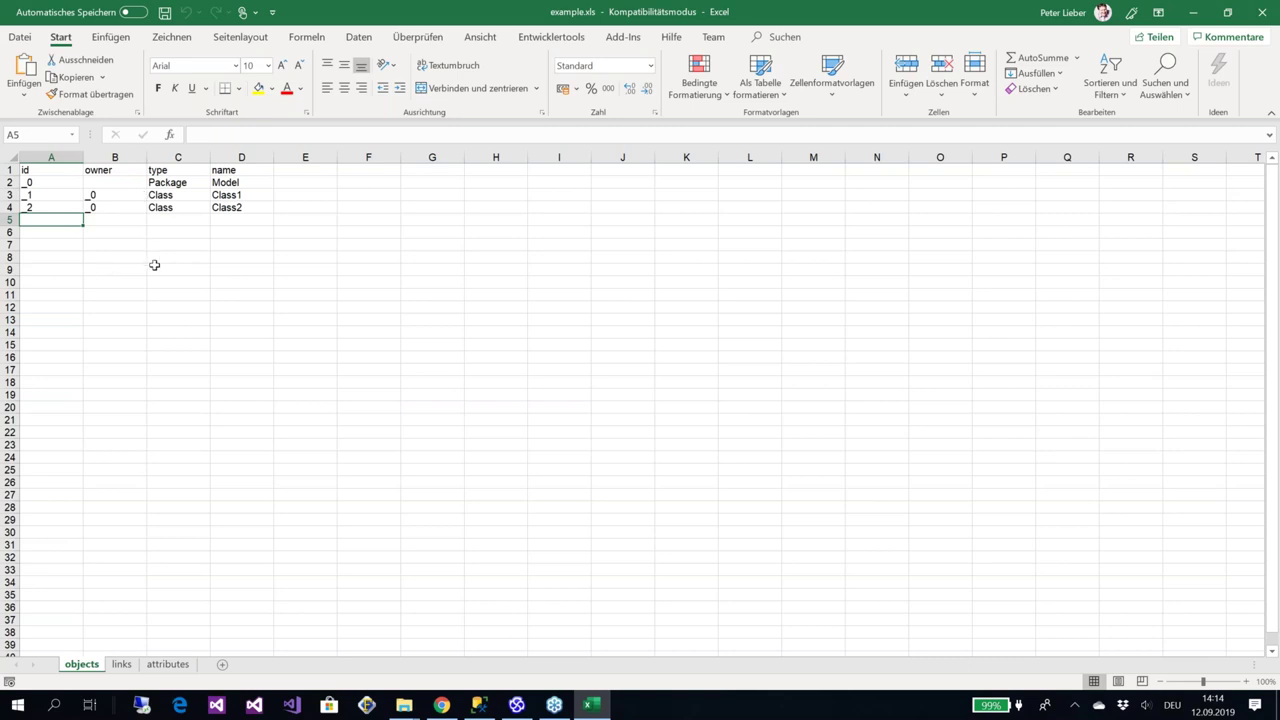
Look over the links and attributes sheets of example.xls, then return to Enterprise Architect
{"action": "left_click", "coordinate": [122, 665]}
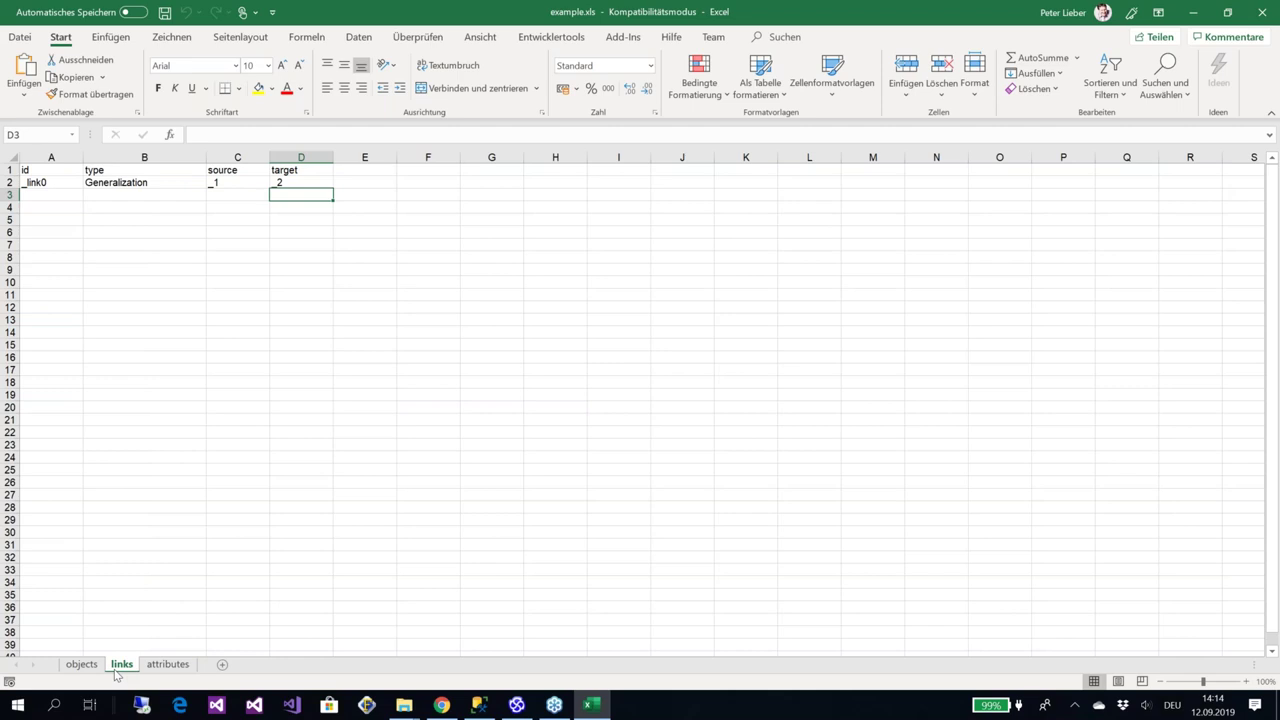
{"action": "left_click", "coordinate": [171, 668]}
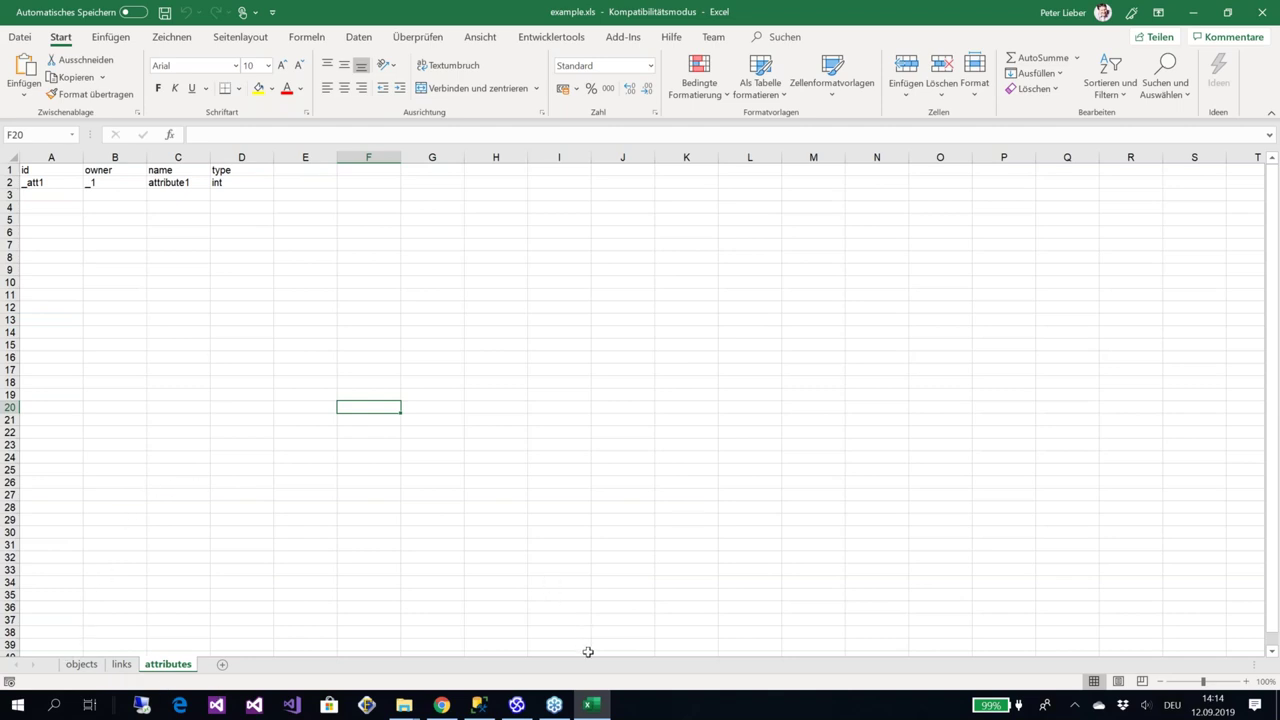
{"action": "left_click", "coordinate": [518, 705]}
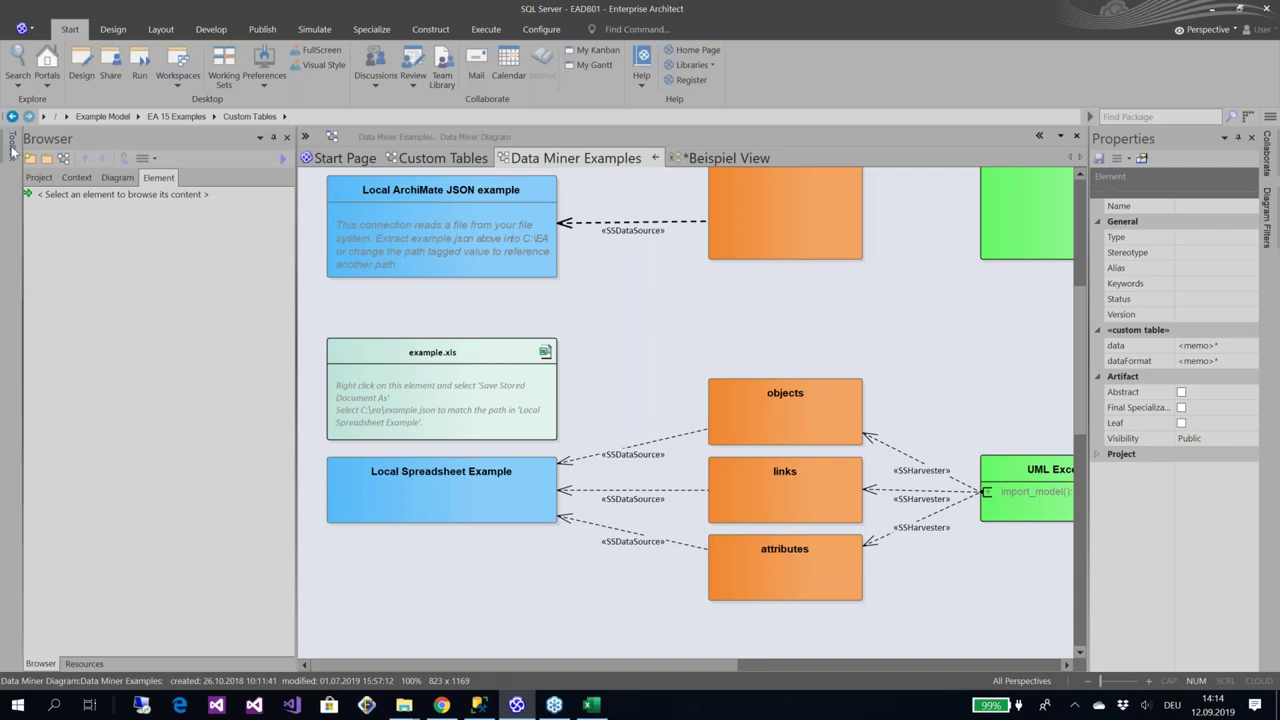
Select the UML Excel Import element and open properties of its import_model() : int operation
{"action": "mouse_move", "coordinate": [14, 150]}
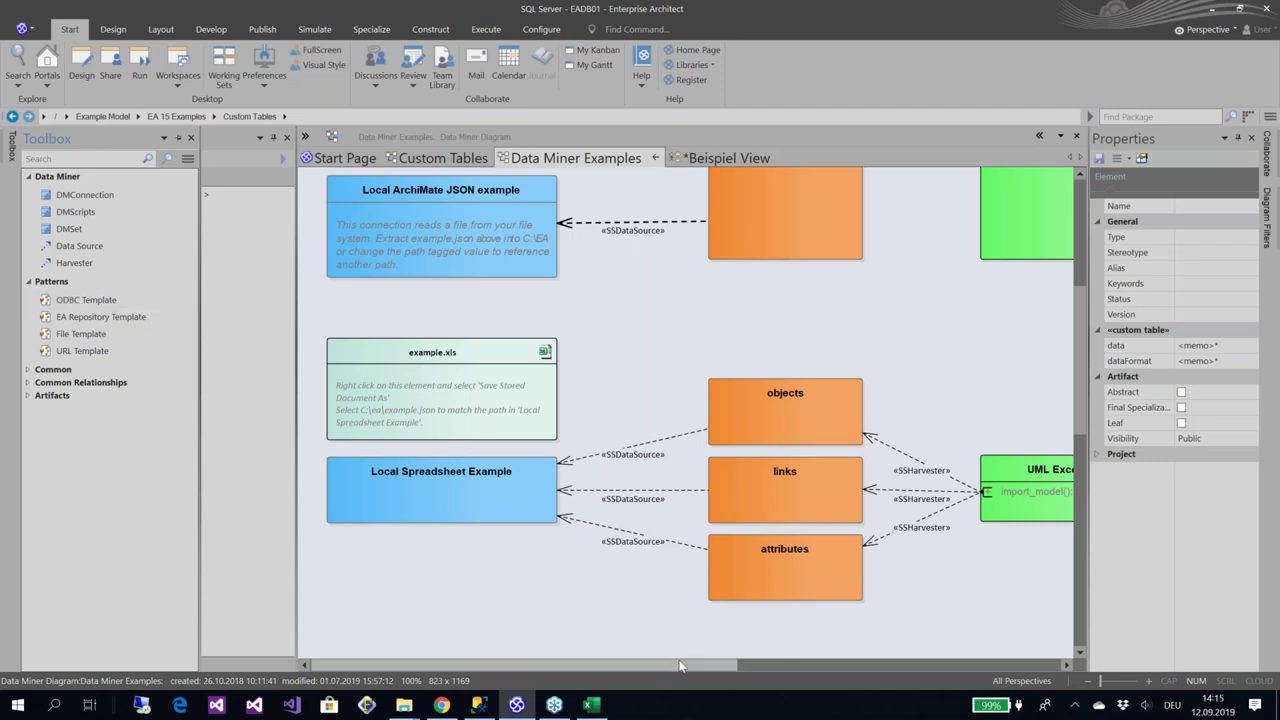
{"action": "left_click_drag", "start_coordinate": [715, 667], "coordinate": [778, 667]}
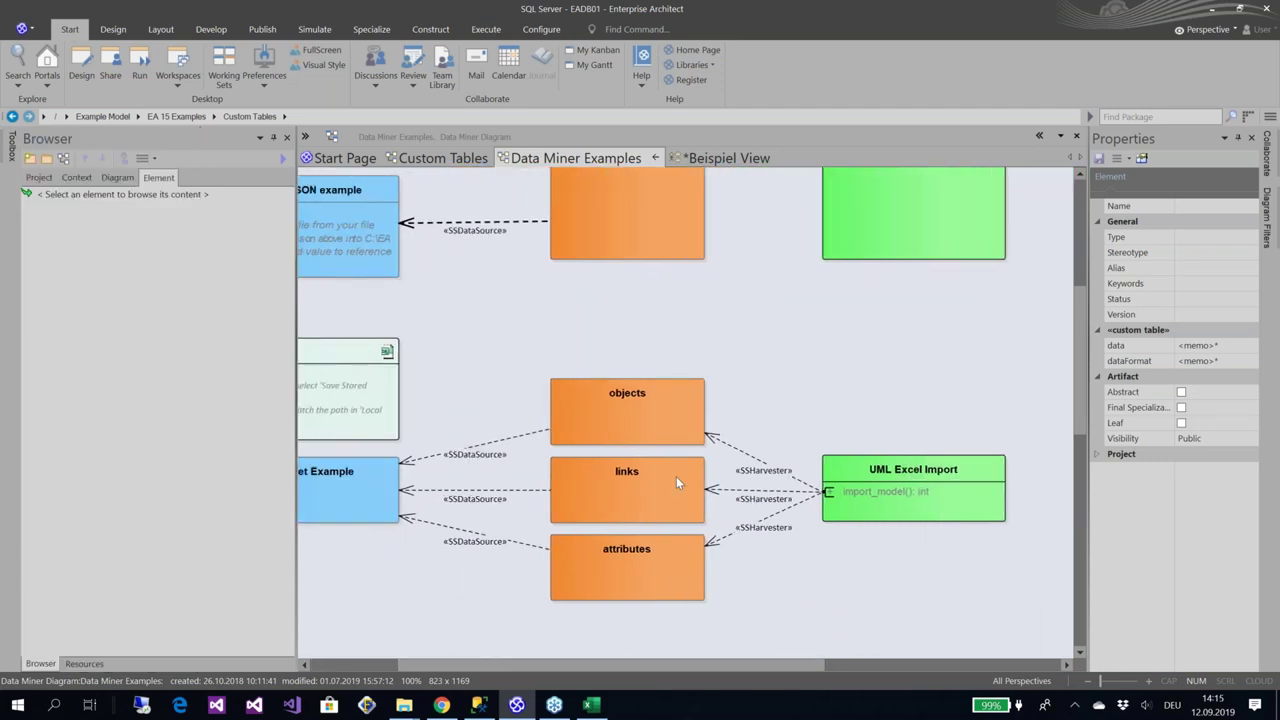
{"action": "left_click", "coordinate": [869, 491]}
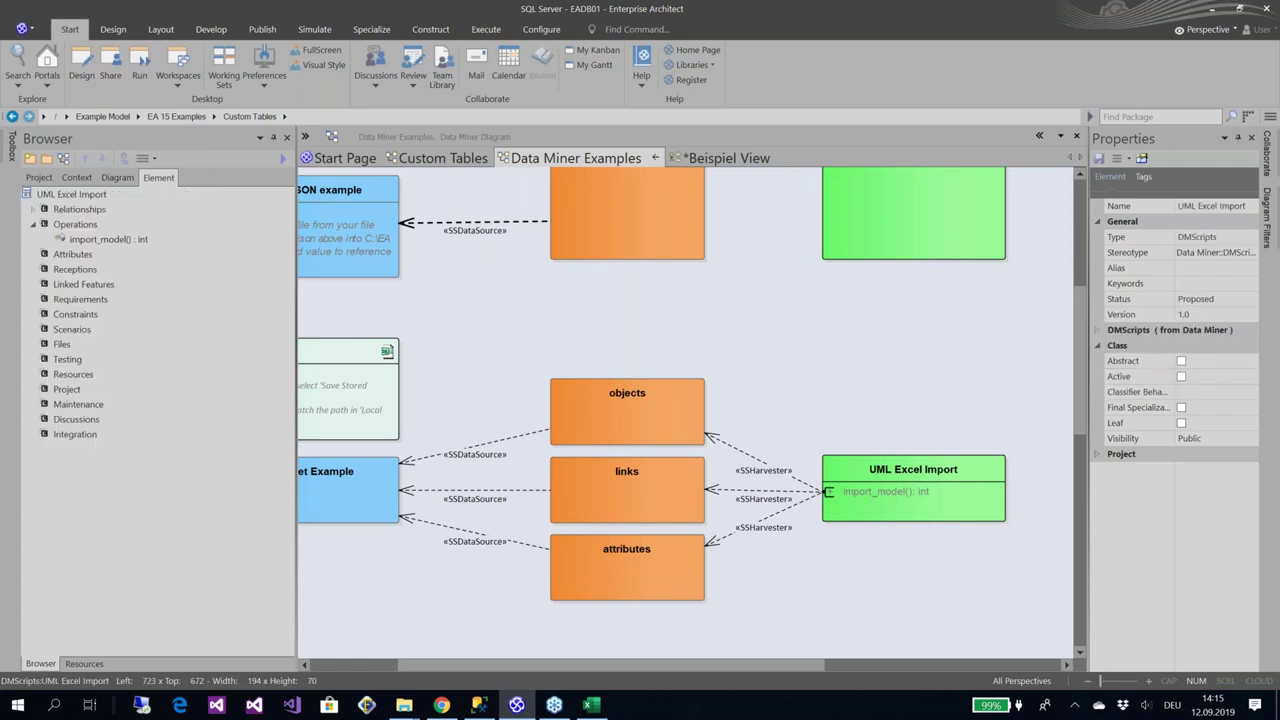
{"action": "left_click", "coordinate": [132, 238]}
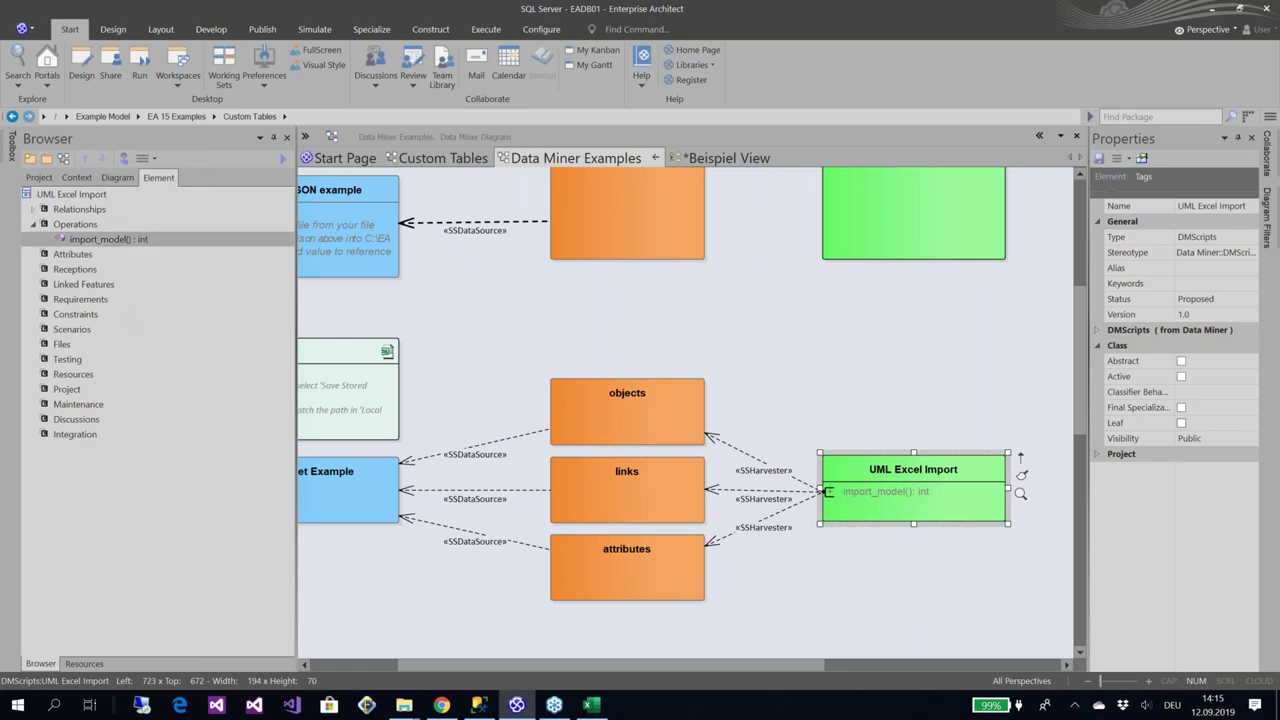
{"action": "double_click", "coordinate": [234, 238]}
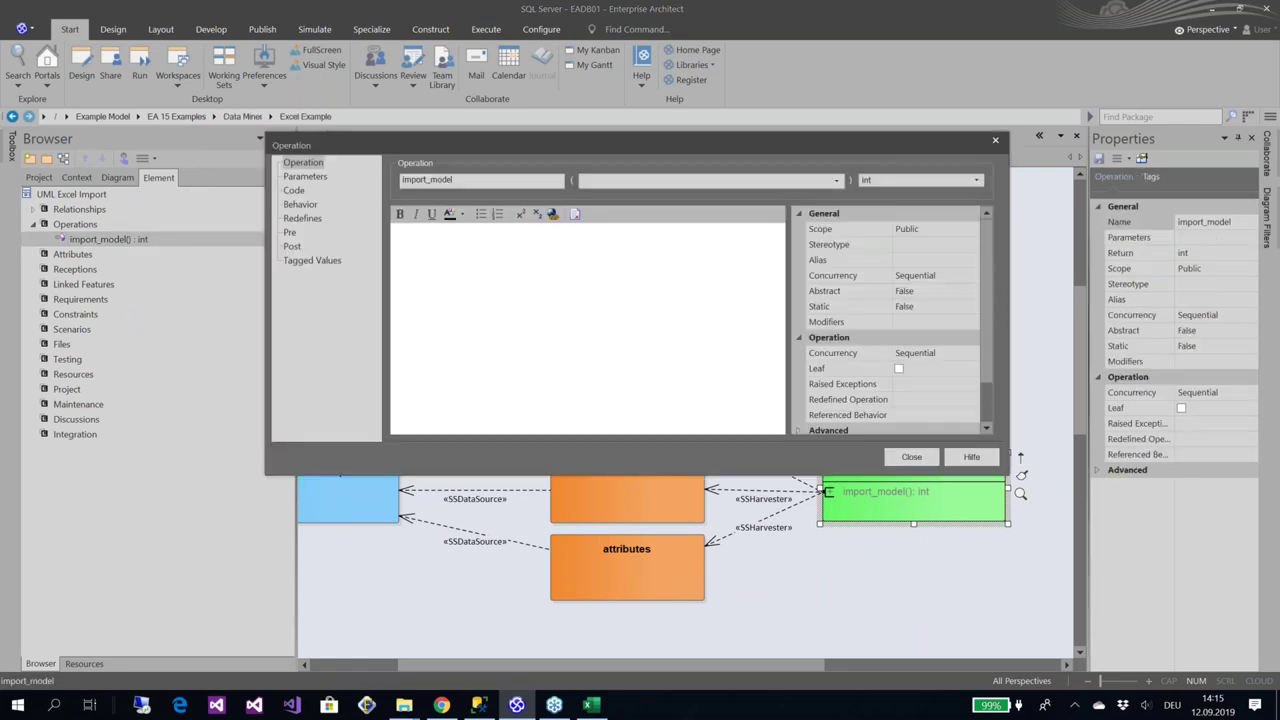
Show the import_model script code in an enlarged window and select EA.DataMinerManager on line 3
{"action": "left_click", "coordinate": [296, 191]}
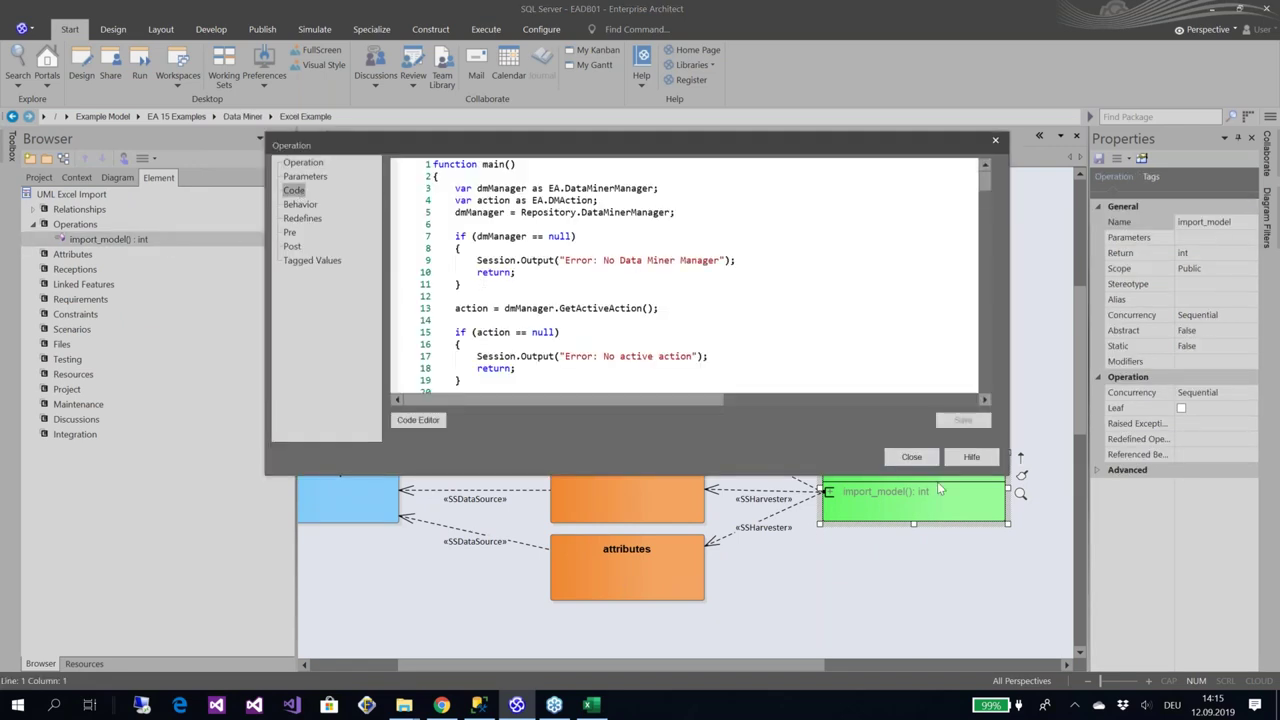
{"action": "left_click_drag", "start_coordinate": [1005, 471], "coordinate": [1054, 650]}
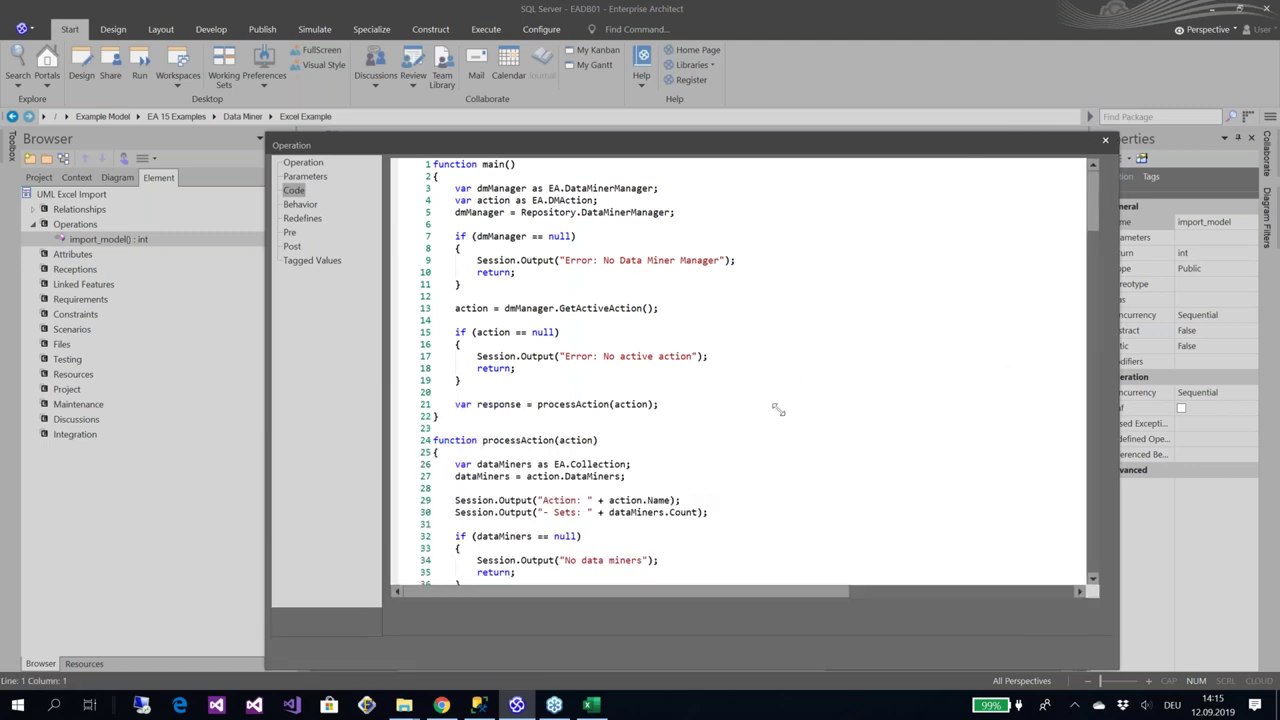
{"action": "left_click_drag", "start_coordinate": [778, 409], "coordinate": [1025, 475]}
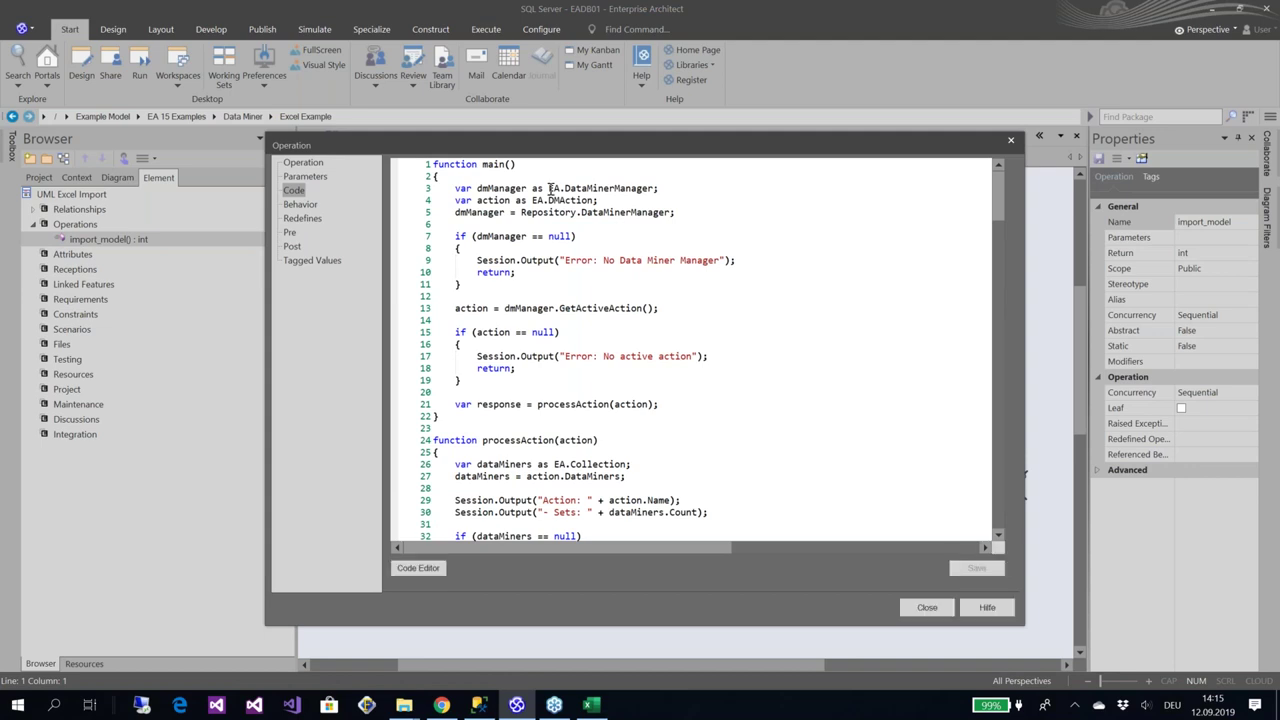
{"action": "left_click_drag", "start_coordinate": [549, 188], "coordinate": [659, 189]}
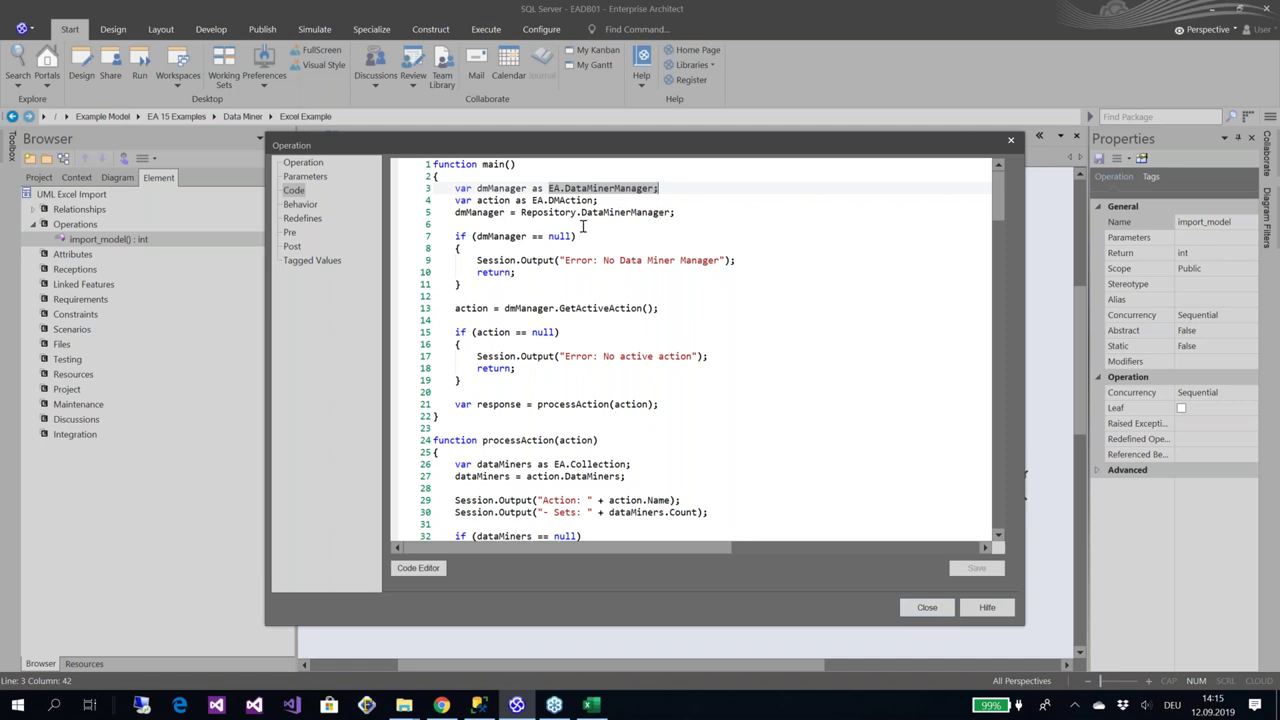
Read through the main, processAction, processDataMiner and createObjects functions, then close the code window
{"action": "left_click", "coordinate": [560, 303]}
{"action": "key", "text": "Down"}
{"action": "key", "text": "Down"}
{"action": "key", "text": "Down"}
{"action": "key", "text": "Down"}
{"action": "key", "text": "Down"}
{"action": "key", "text": "Down"}
{"action": "key", "text": "Down"}
{"action": "key", "text": "Down"}
{"action": "key", "text": "Down"}
{"action": "key", "text": "Down"}
{"action": "key", "text": "Down"}
{"action": "key", "text": "Down"}
{"action": "key", "text": "Down"}
{"action": "key", "text": "Down"}
{"action": "key", "text": "Down"}
{"action": "key", "text": "Down"}
{"action": "key", "text": "Down"}
{"action": "key", "text": "Down"}
{"action": "key", "text": "Down"}
{"action": "key", "text": "Down"}
{"action": "key", "text": "Down"}
{"action": "key", "text": "Down"}
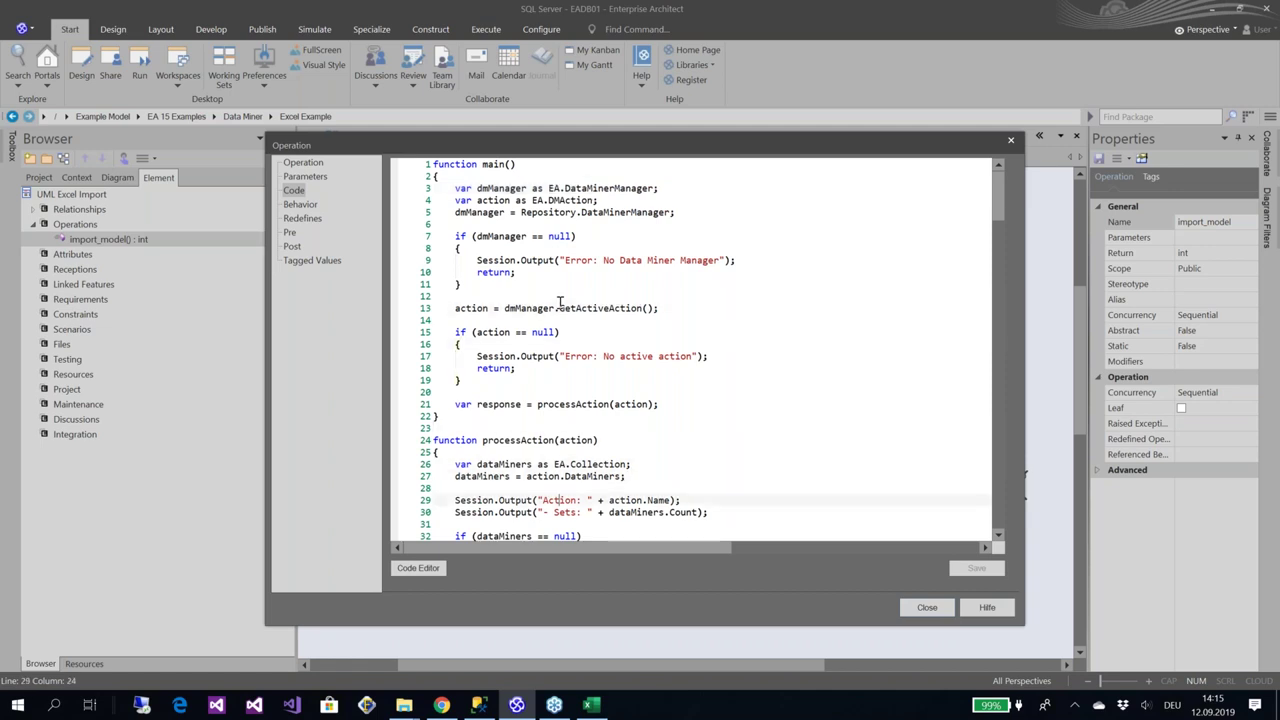
{"action": "key", "text": "Down"}
{"action": "key", "text": "Down"}
{"action": "key", "text": "Down"}
{"action": "key", "text": "Down"}
{"action": "key", "text": "Down"}
{"action": "key", "text": "Down"}
{"action": "key", "text": "Down"}
{"action": "key", "text": "Down"}
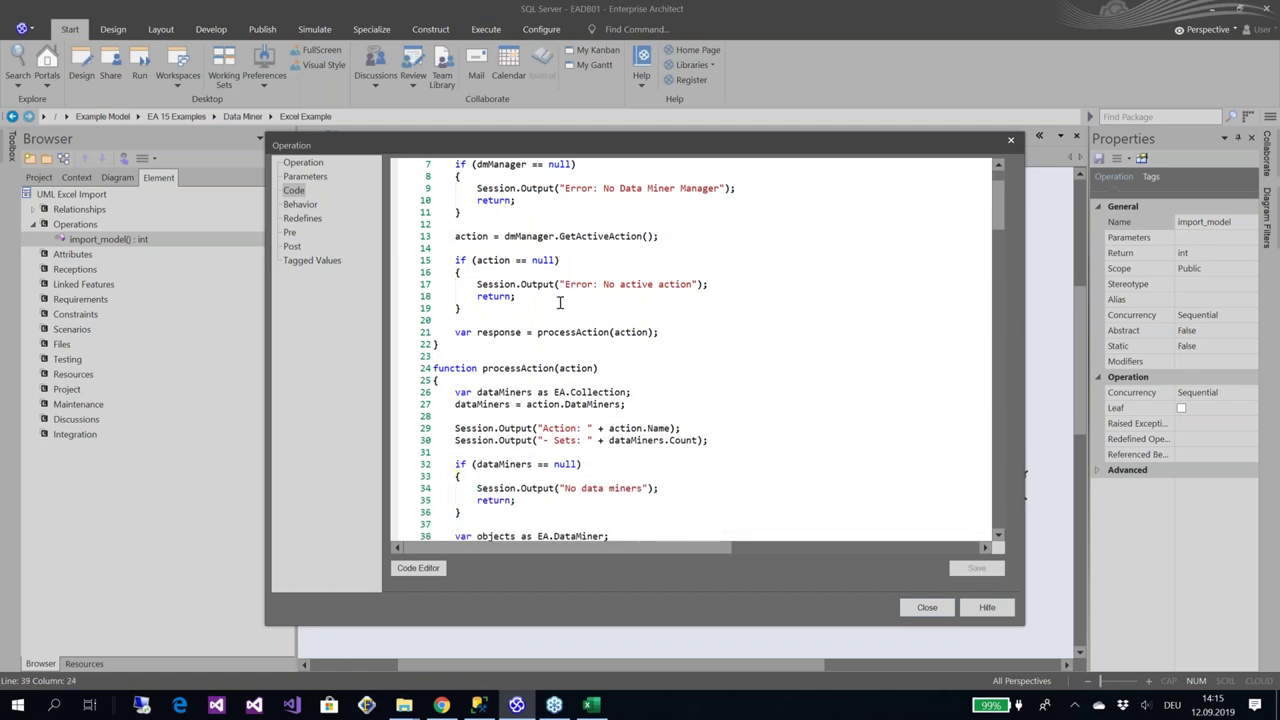
{"action": "key", "text": "Down"}
{"action": "key", "text": "Down"}
{"action": "key", "text": "Down"}
{"action": "key", "text": "Down"}
{"action": "key", "text": "Down"}
{"action": "key", "text": "Down"}
{"action": "key", "text": "Down"}
{"action": "key", "text": "Down"}
{"action": "key", "text": "Down"}
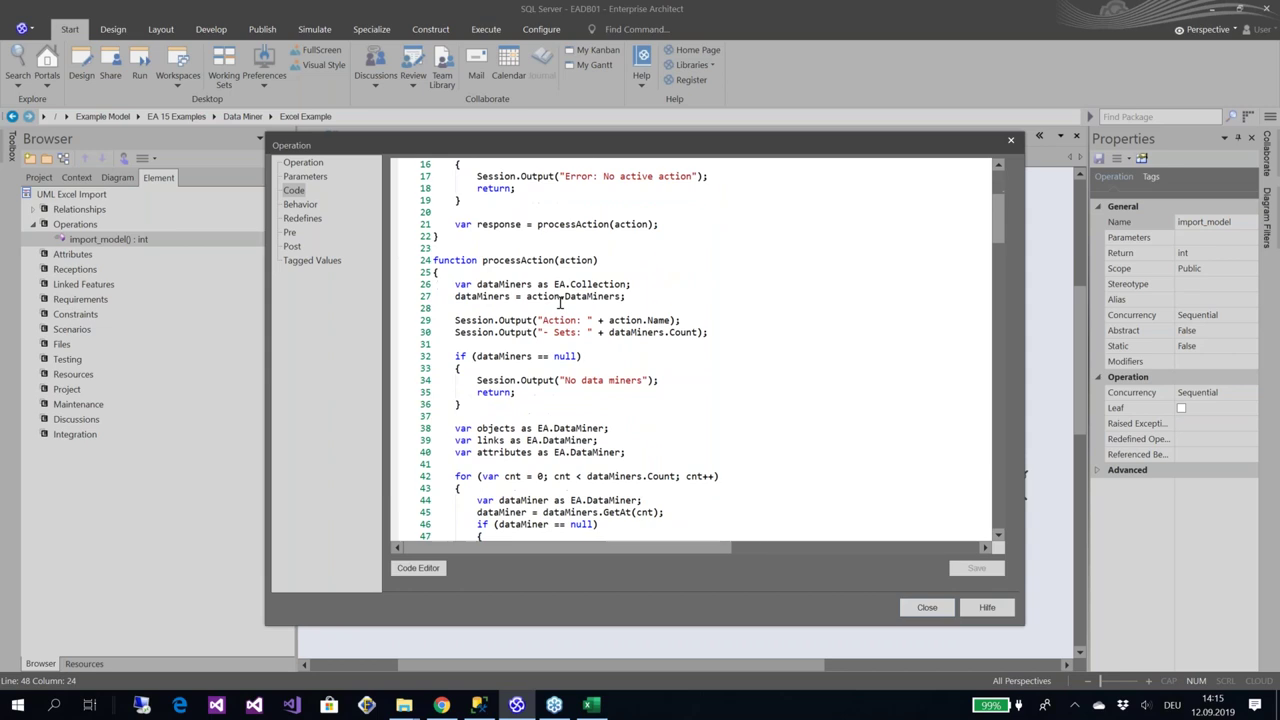
{"action": "key", "text": "Down"}
{"action": "key", "text": "Down"}
{"action": "key", "text": "Down"}
{"action": "key", "text": "Down"}
{"action": "key", "text": "Down"}
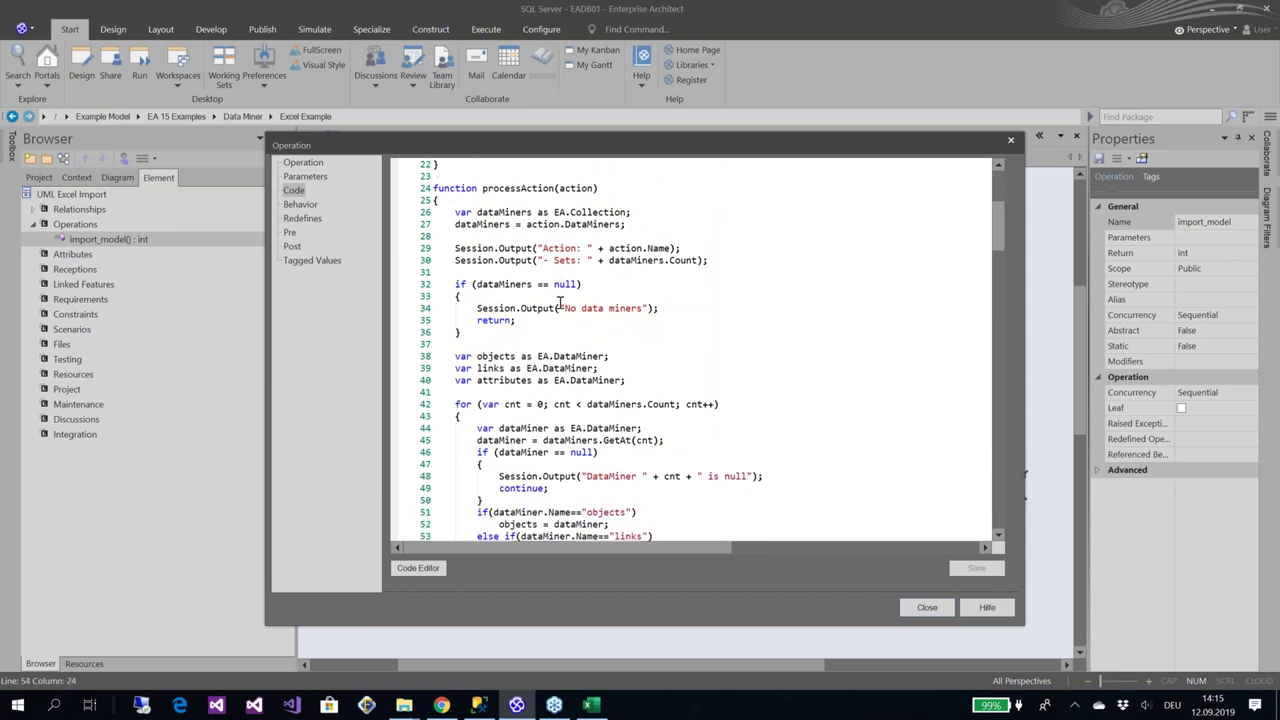
{"action": "key", "text": "Page_Down"}
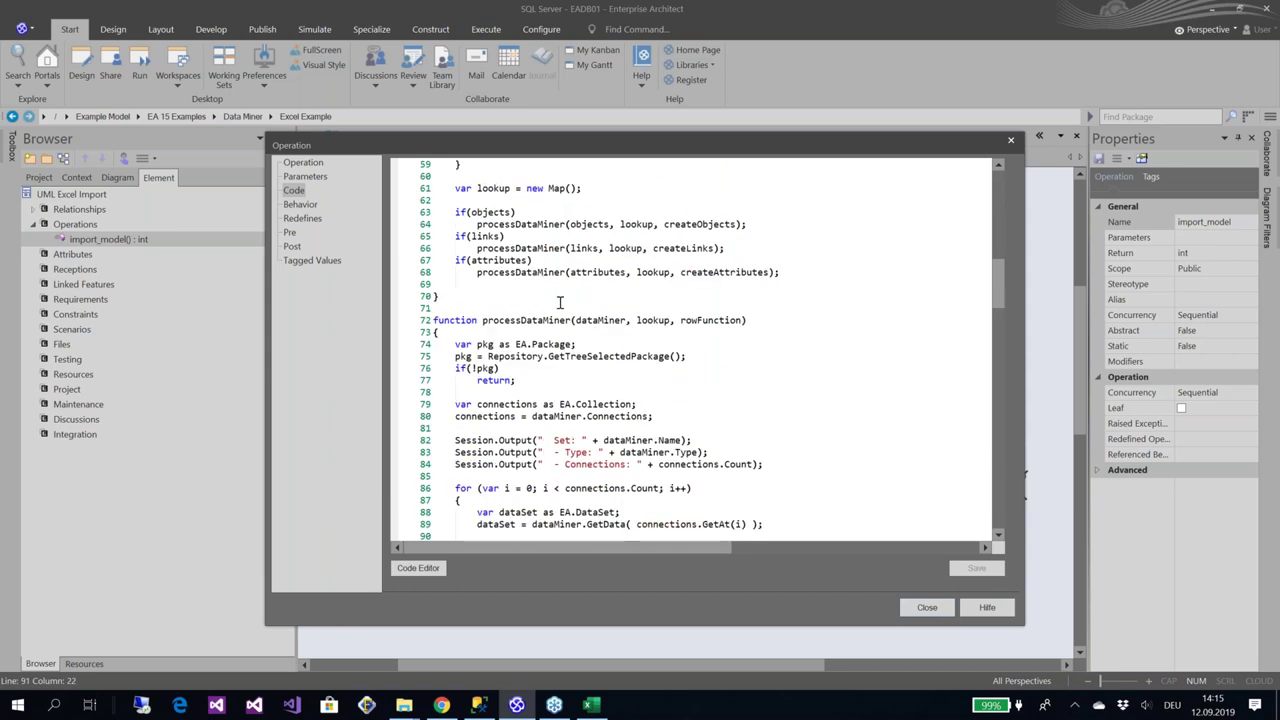
{"action": "key", "text": "Page_Down"}
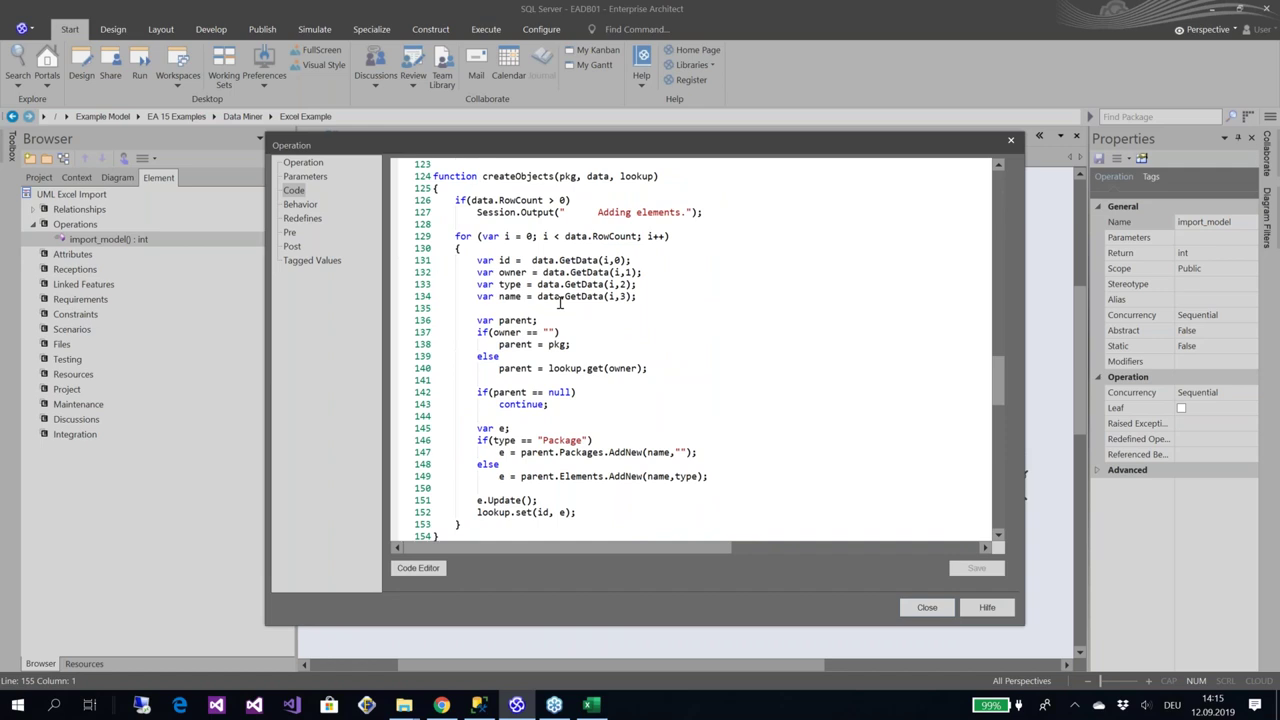
{"action": "key", "text": "Page_Down"}
{"action": "left_click", "coordinate": [927, 607]}
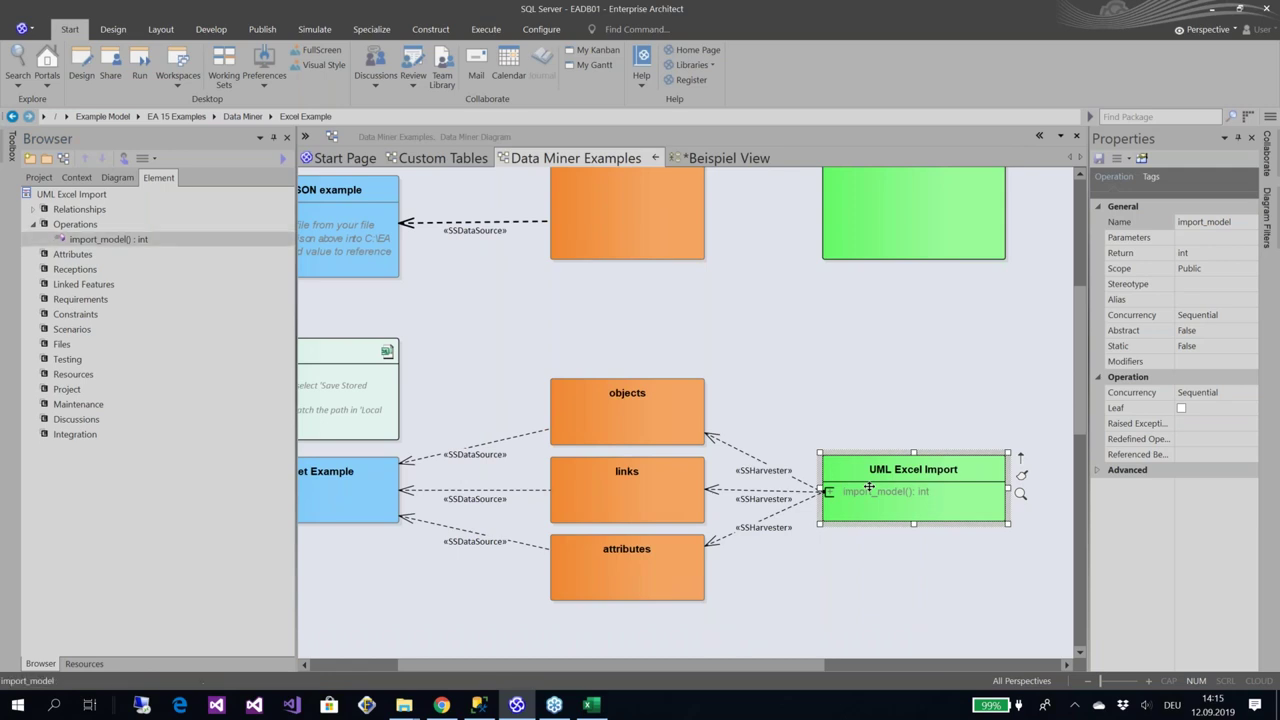
Run the UML Excel Import Data Miner processor and inspect the imported Model, Class1 with attribute1, and Class2
{"action": "right_click", "coordinate": [869, 487]}
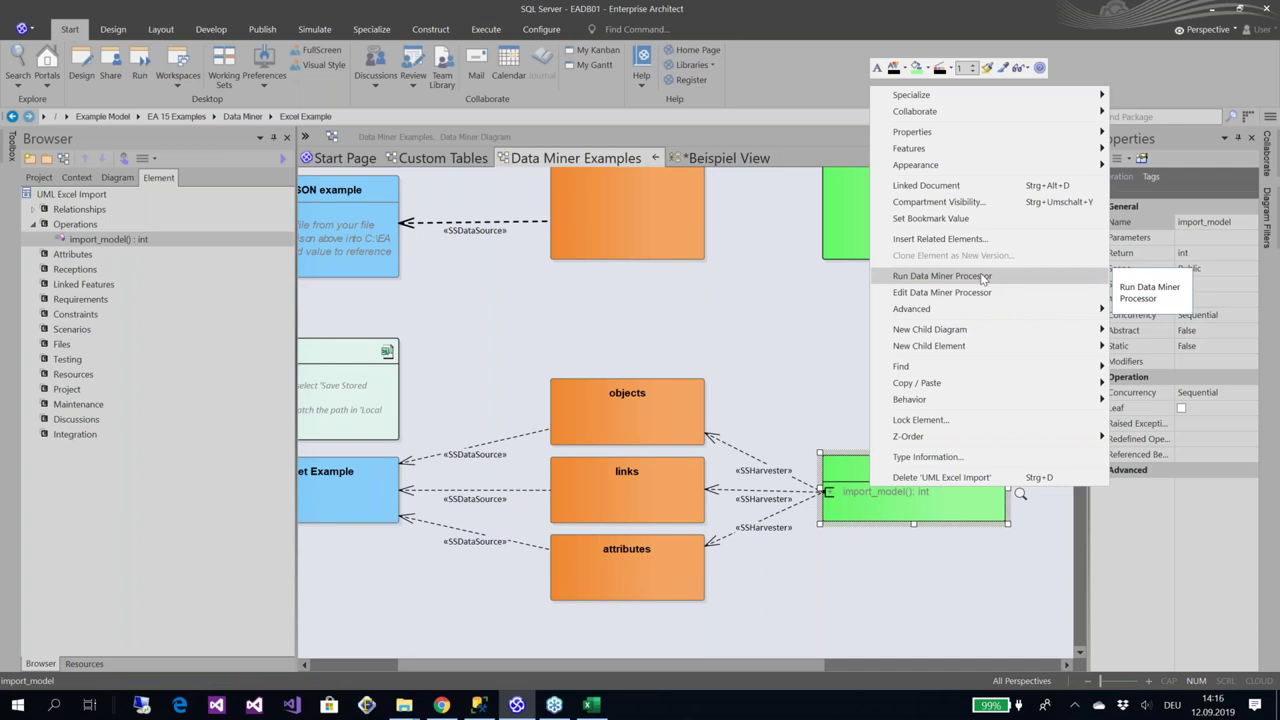
{"action": "left_click", "coordinate": [983, 277]}
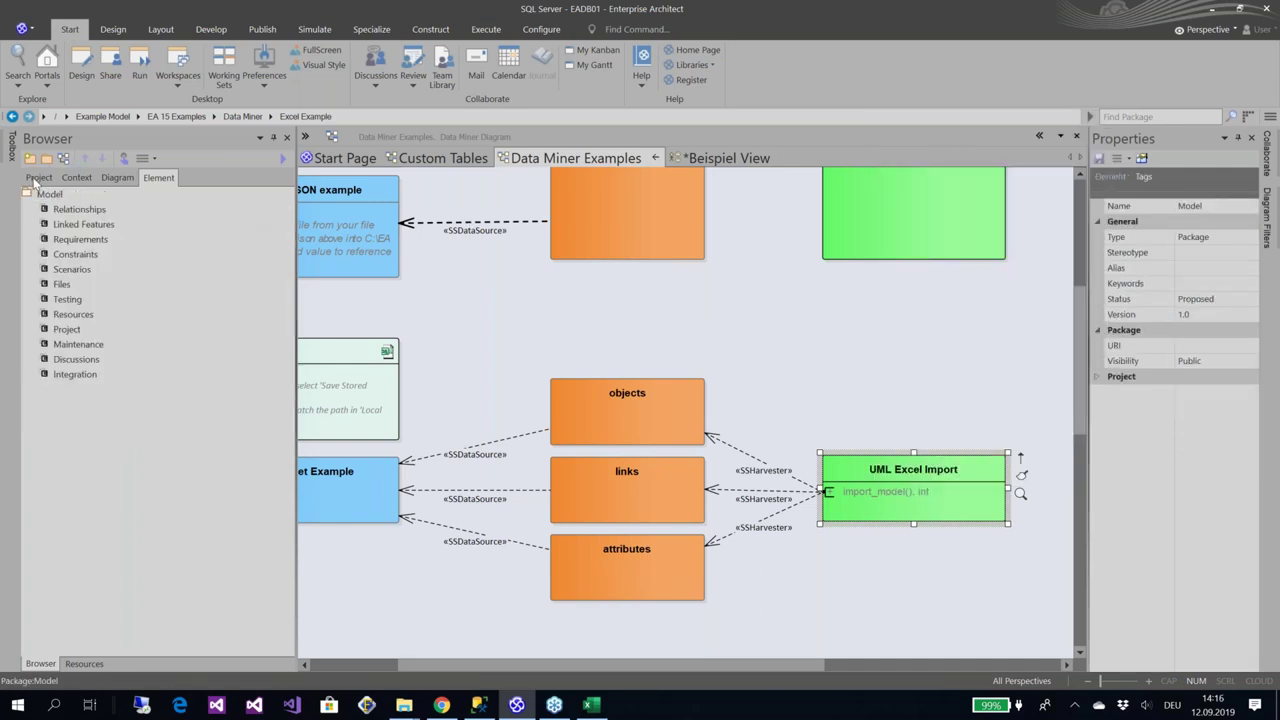
{"action": "left_click", "coordinate": [37, 178]}
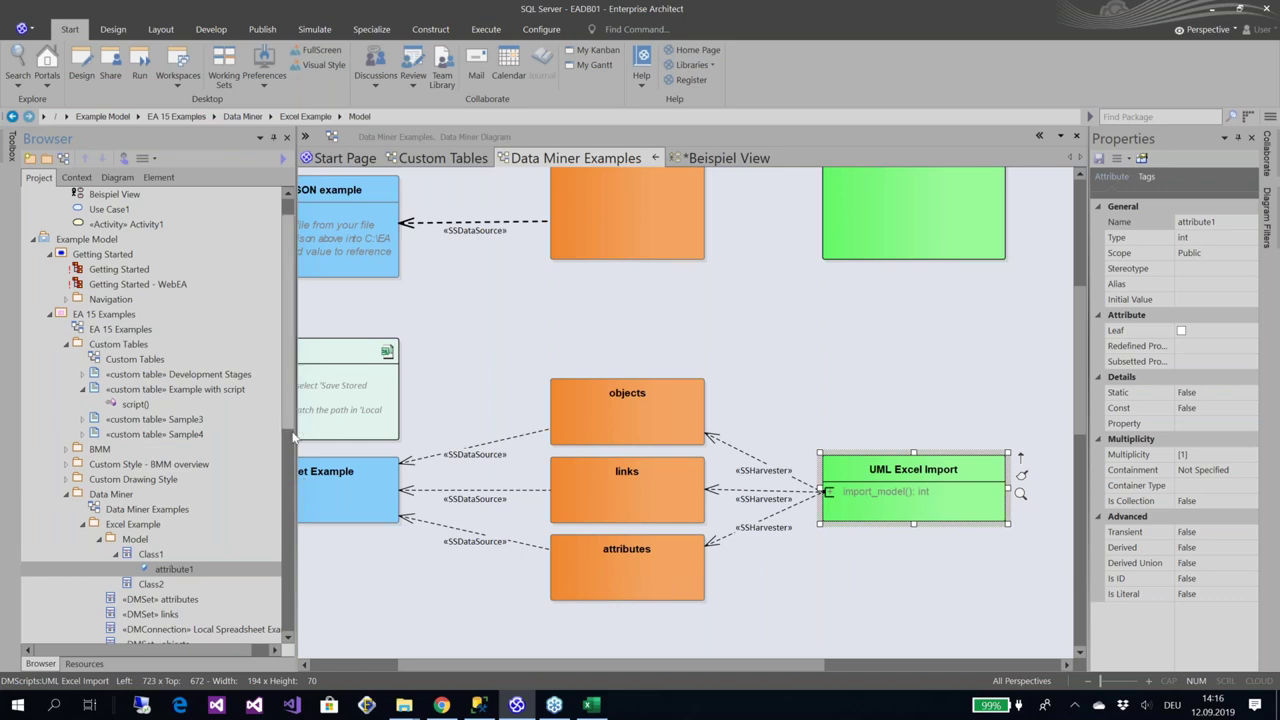
{"action": "scroll", "coordinate": [220, 460], "scroll_direction": "down", "scroll_amount": 2}
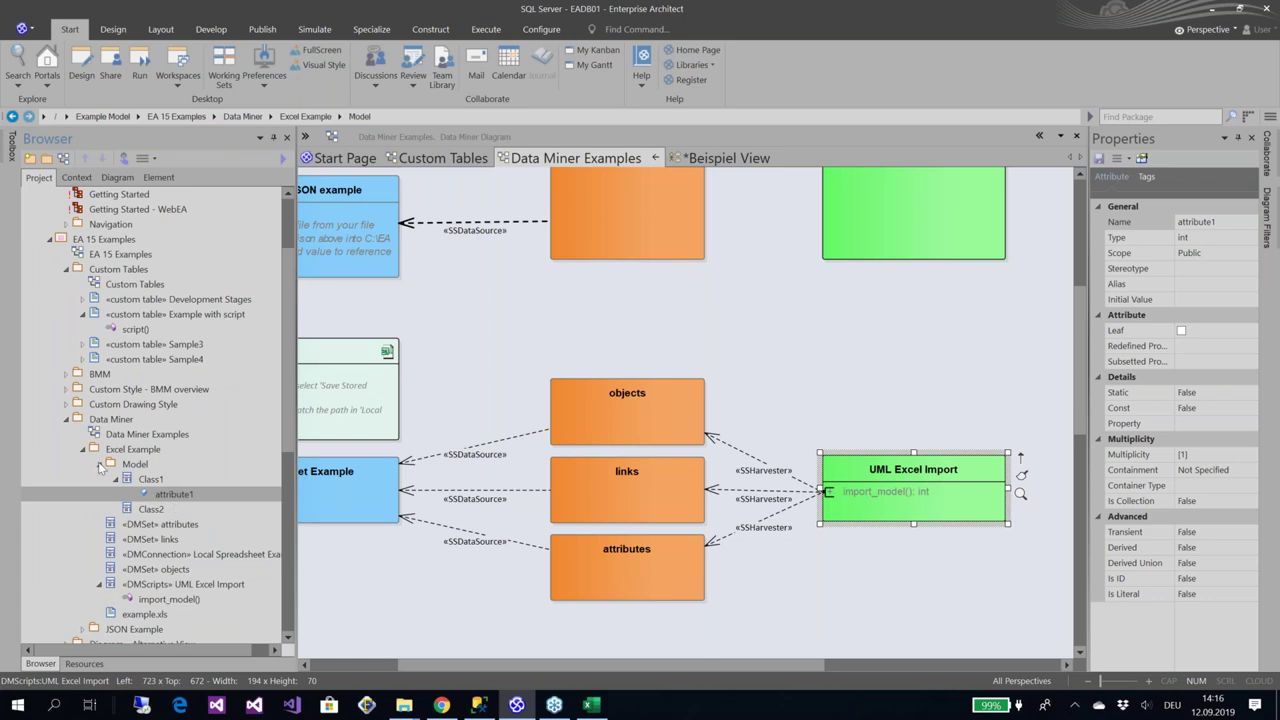
{"action": "left_click", "coordinate": [116, 484]}
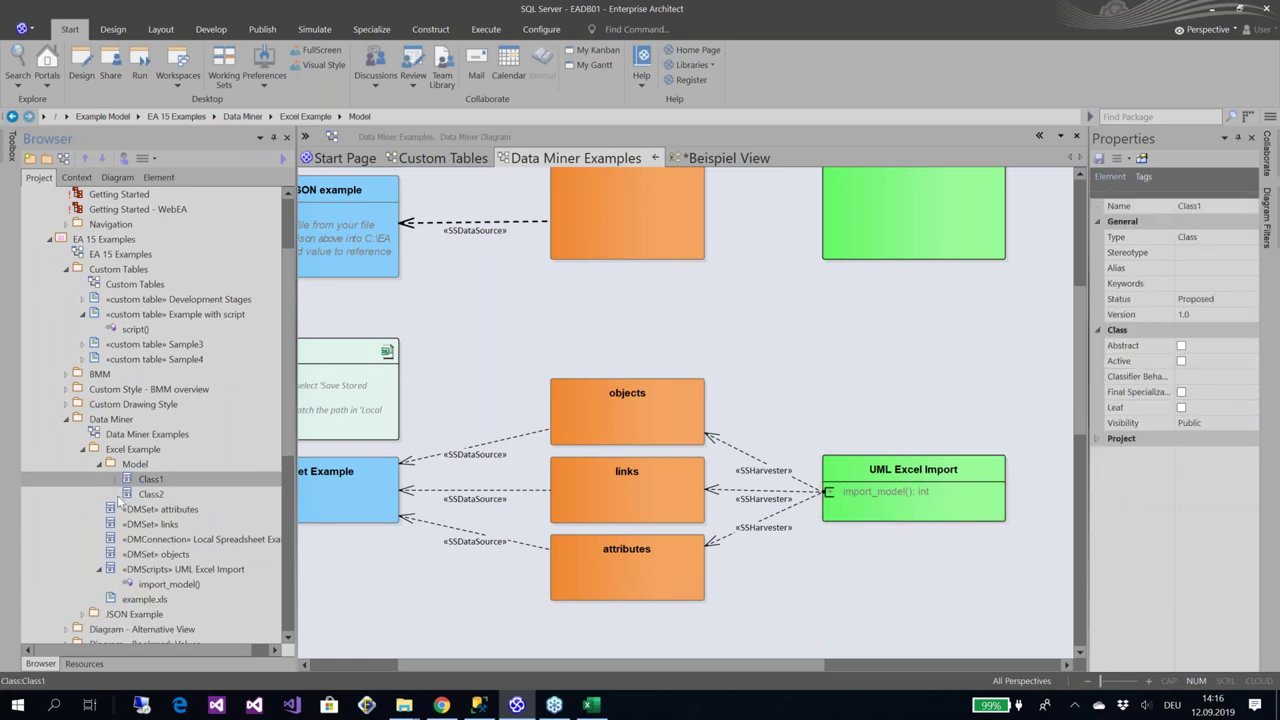
{"action": "left_click", "coordinate": [115, 480]}
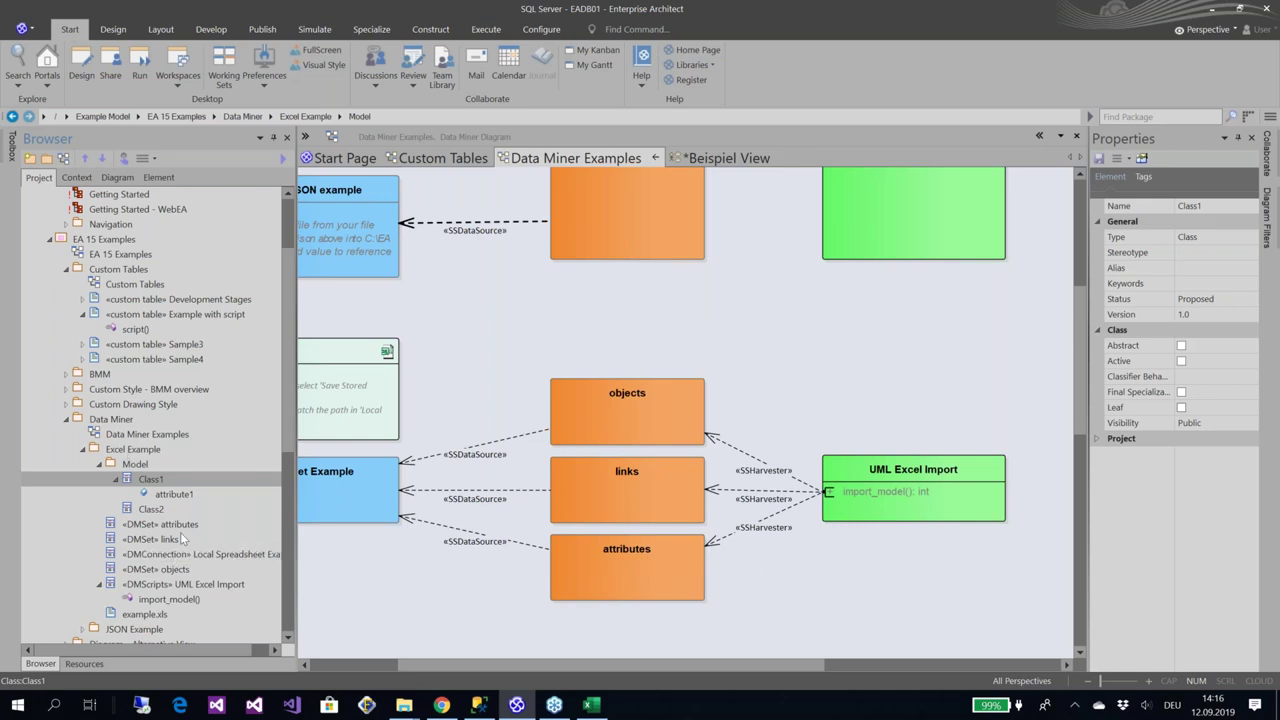
{"action": "key", "text": "alt+Tab"}
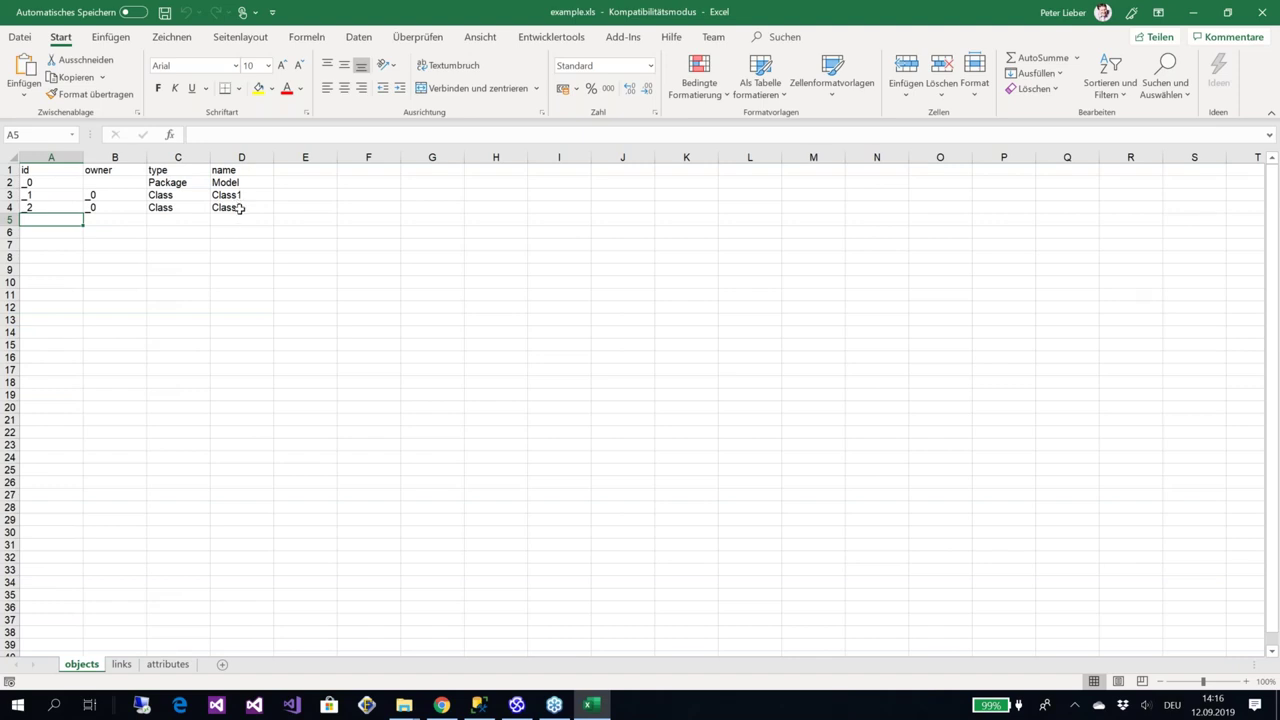
Compare example.xls's links and attributes sheets with the imported classes, then return to Enterprise Architect
{"action": "key", "text": "alt+Tab"}
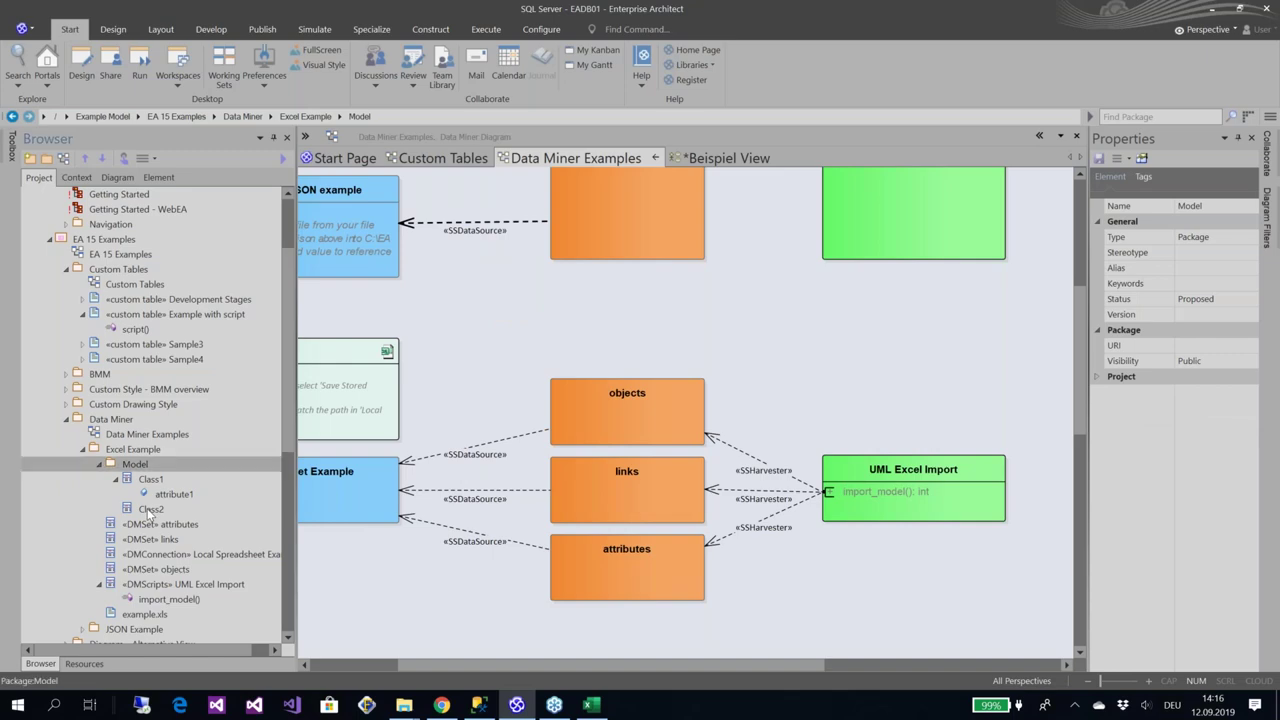
{"action": "key", "text": "alt+Tab"}
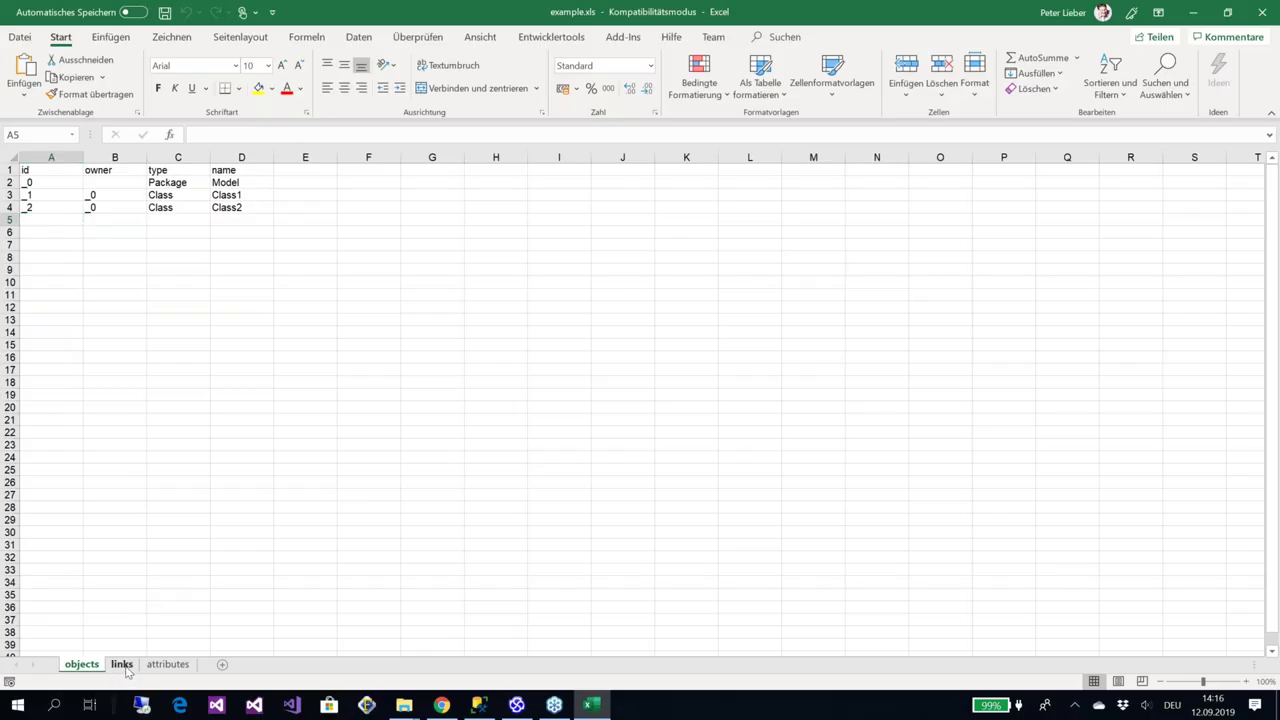
{"action": "left_click", "coordinate": [121, 664]}
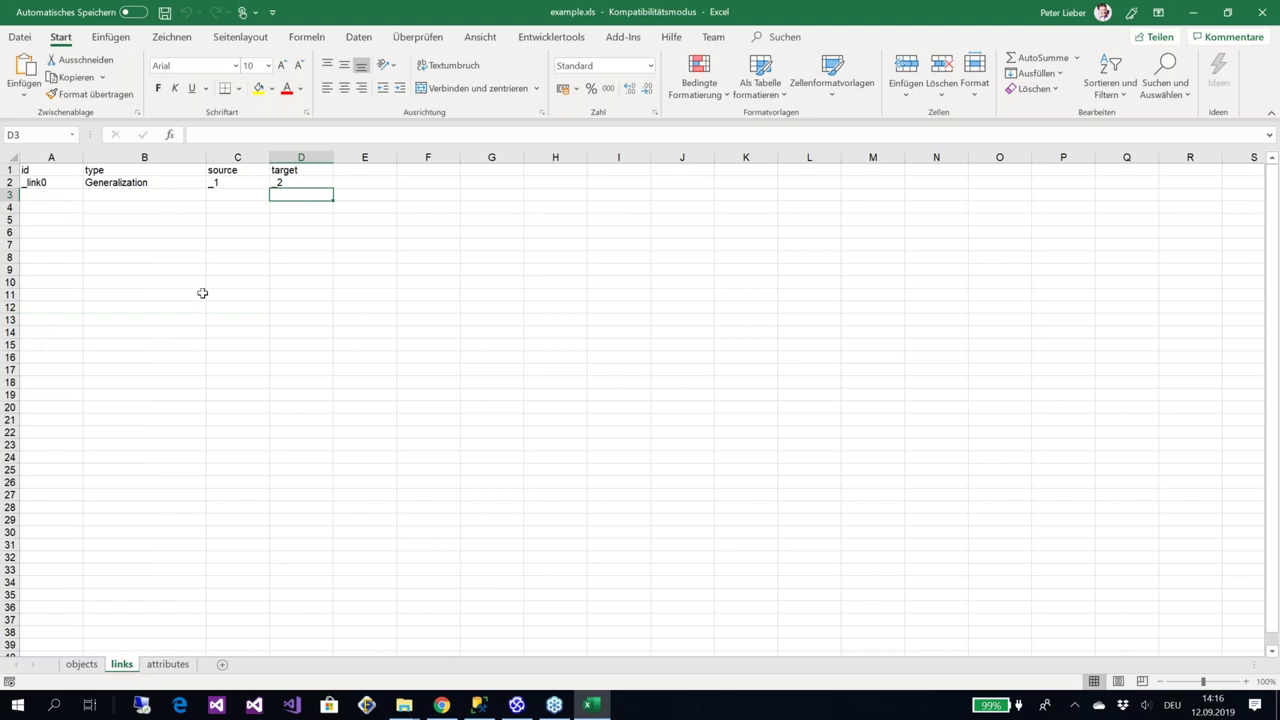
{"action": "left_click", "coordinate": [168, 664]}
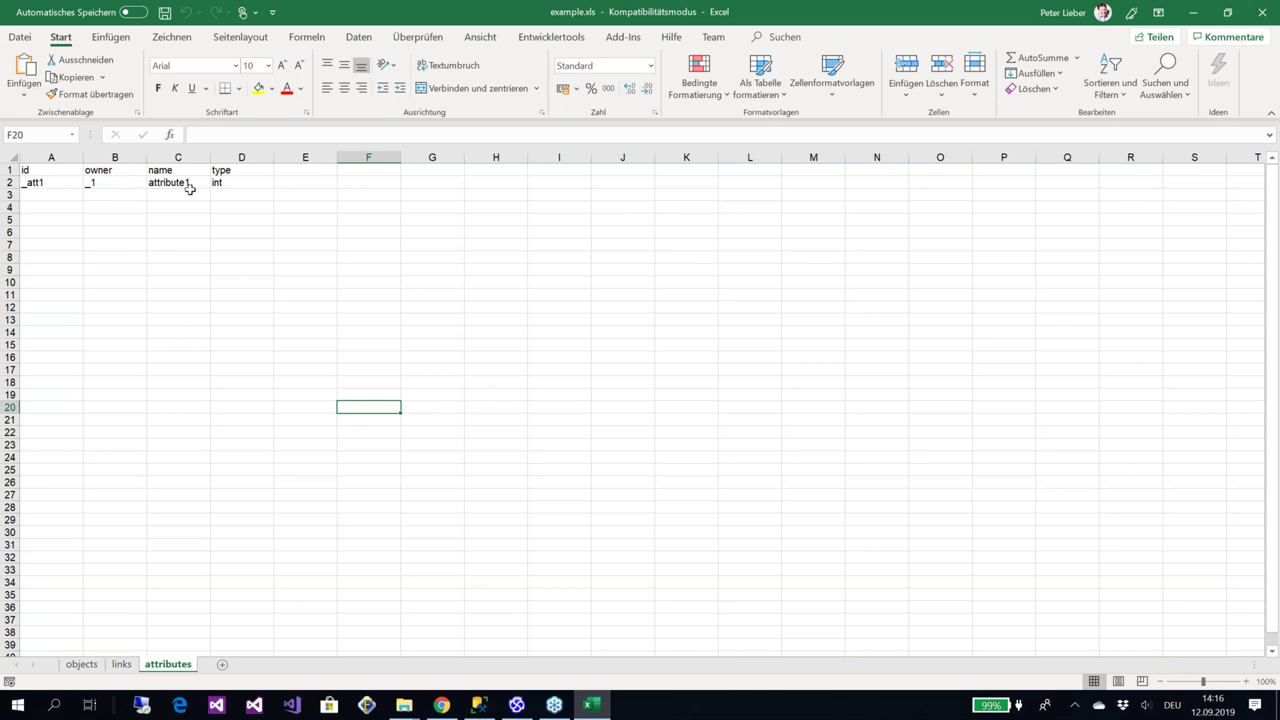
{"action": "key", "text": "alt+Tab"}
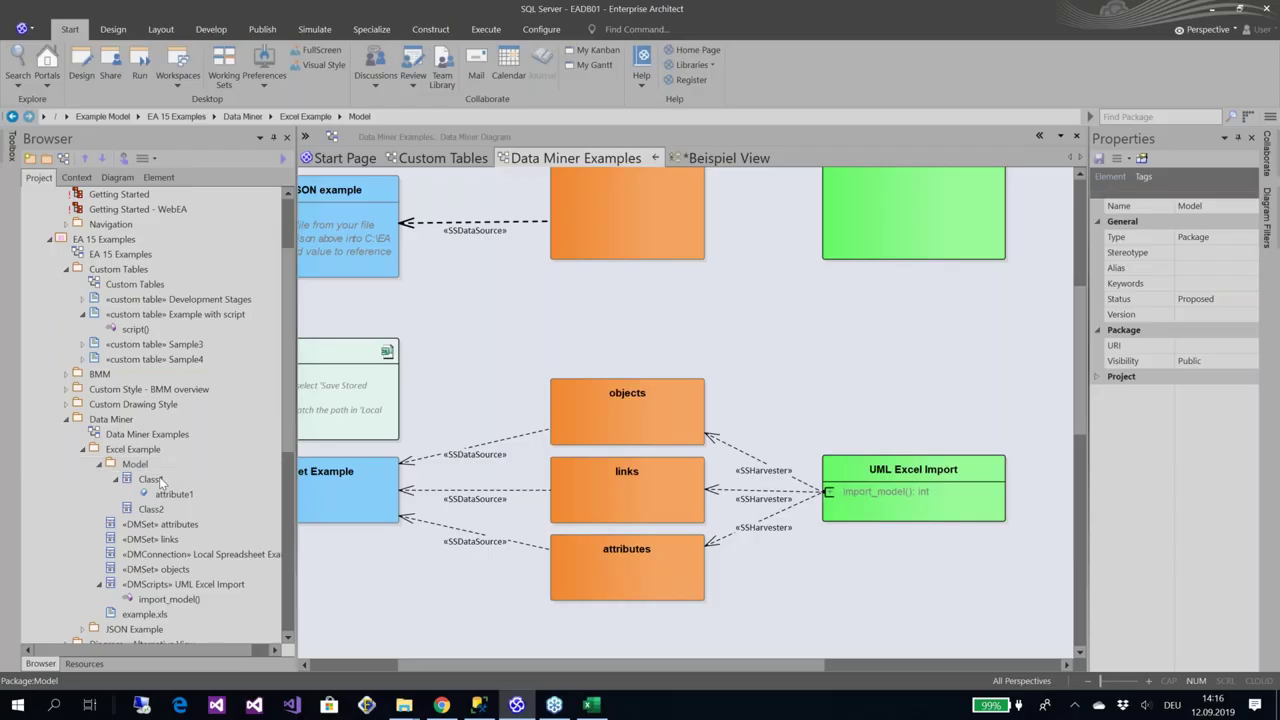
Drop Class1 and Class2 from the project tree onto the Data Miner diagram as links
{"action": "left_click", "coordinate": [158, 480]}
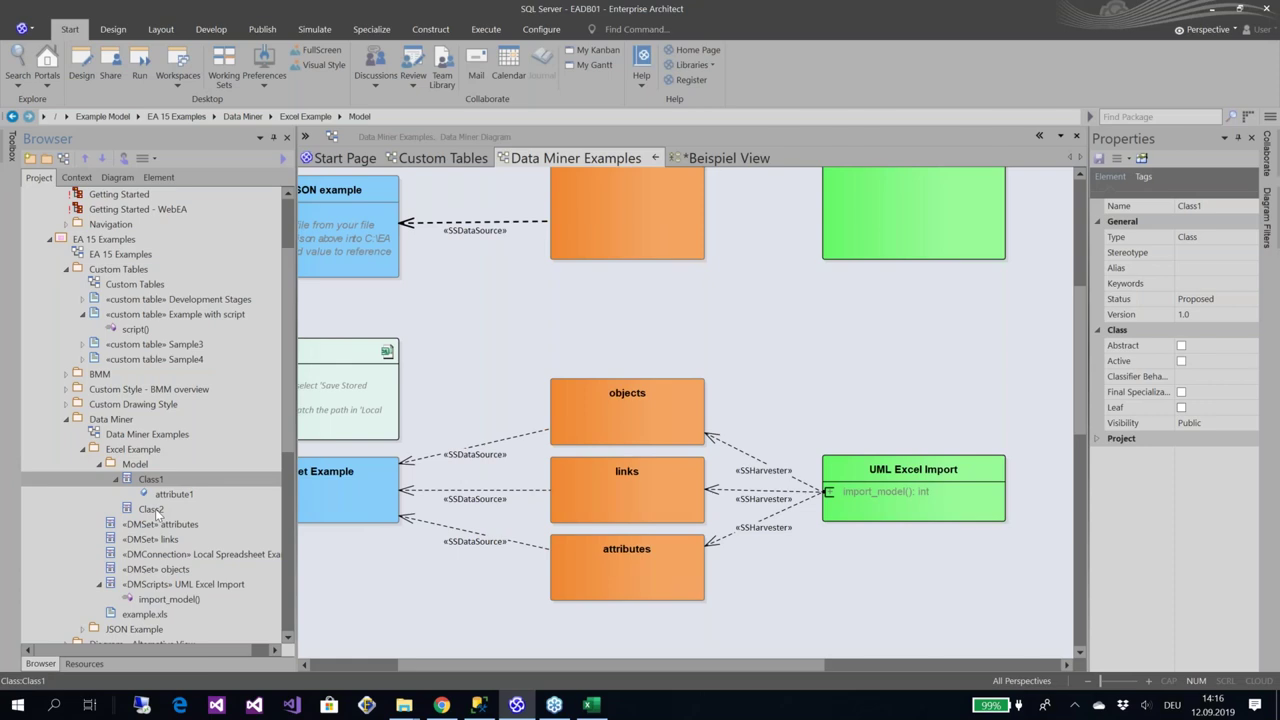
{"action": "left_click", "coordinate": [156, 511]}
{"action": "left_click_drag", "start_coordinate": [160, 482], "coordinate": [846, 354]}
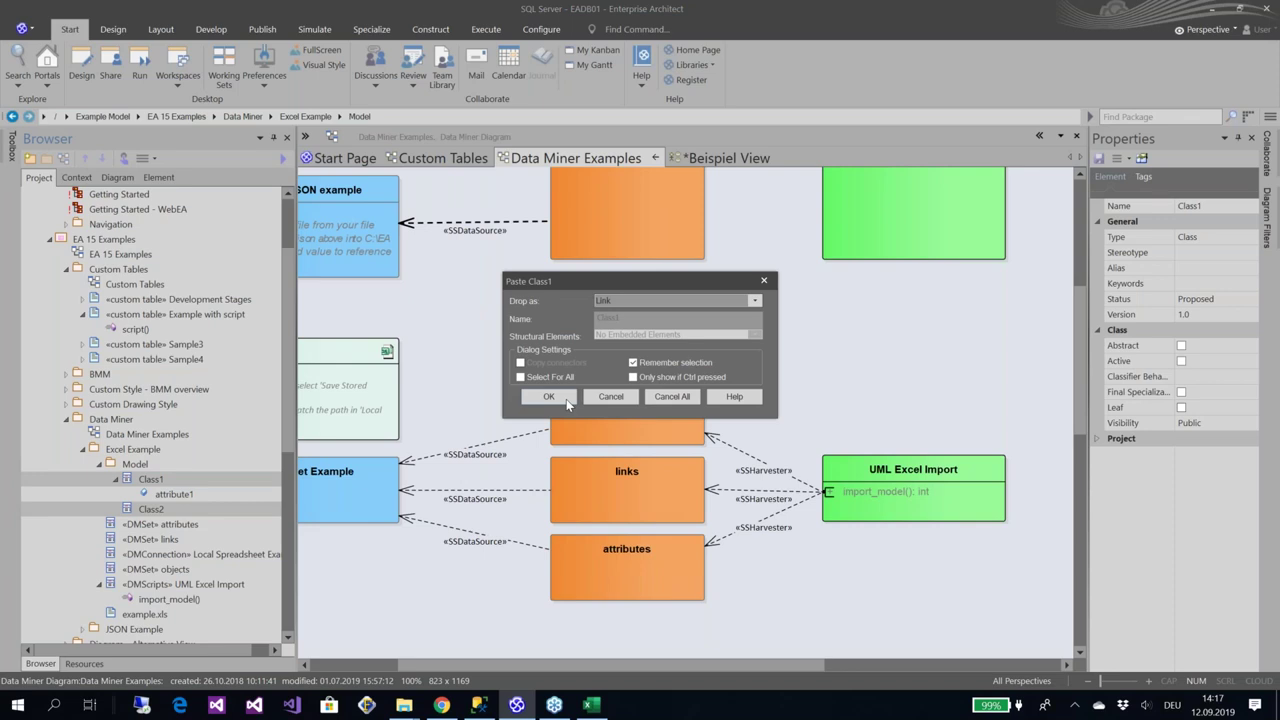
{"action": "left_click", "coordinate": [549, 397]}
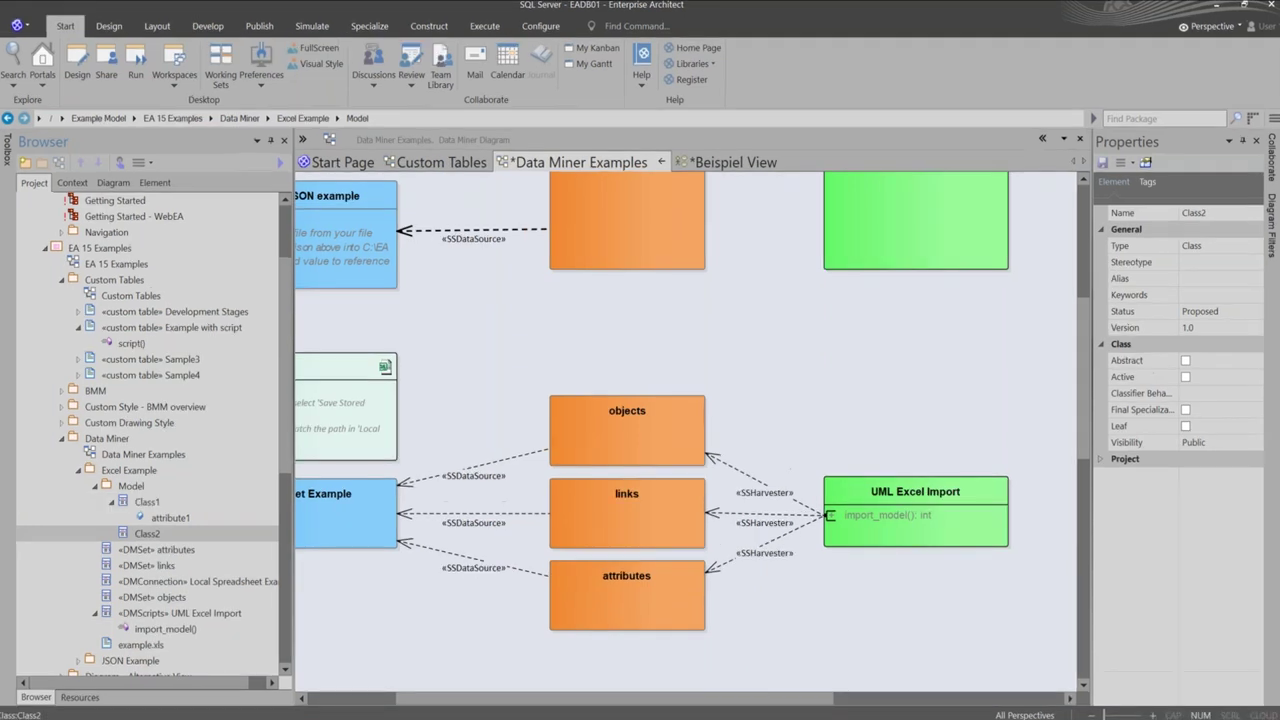
{"action": "left_click_drag", "start_coordinate": [151, 509], "coordinate": [885, 375]}
{"action": "left_click", "coordinate": [549, 396]}
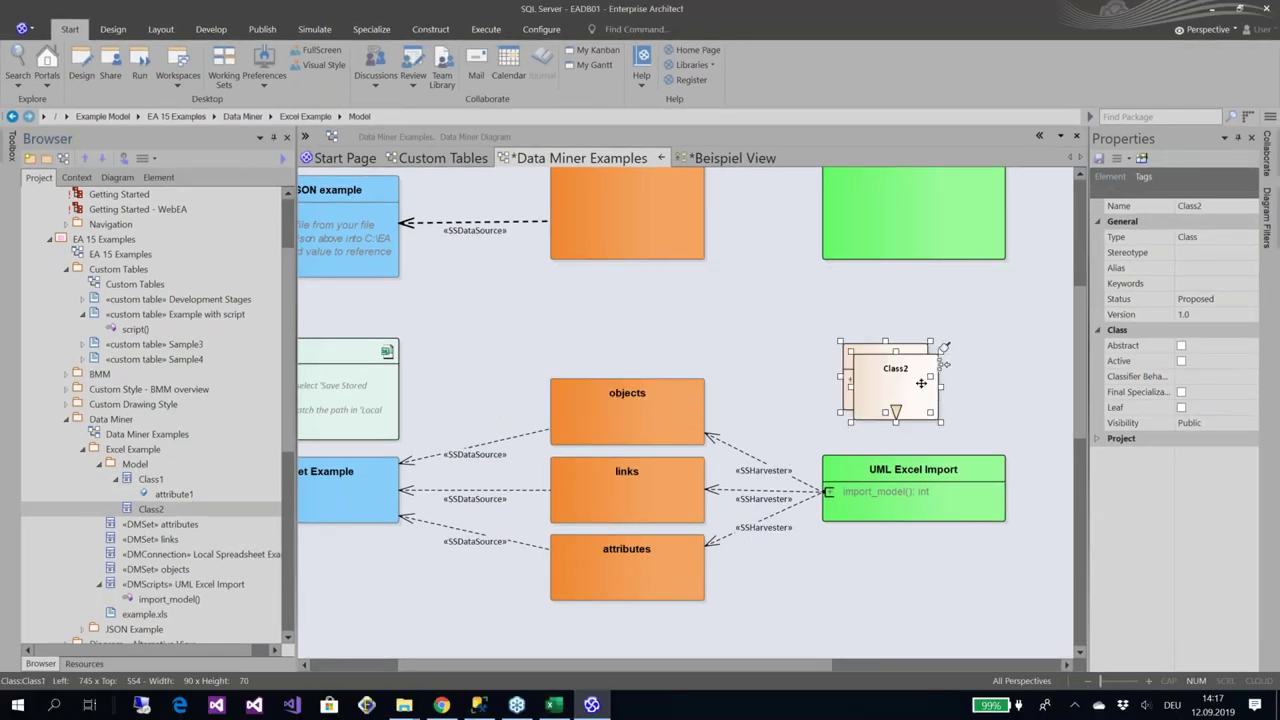
Move Class2 right and Class1 left so the two classes sit apart
{"action": "left_click", "coordinate": [885, 330]}
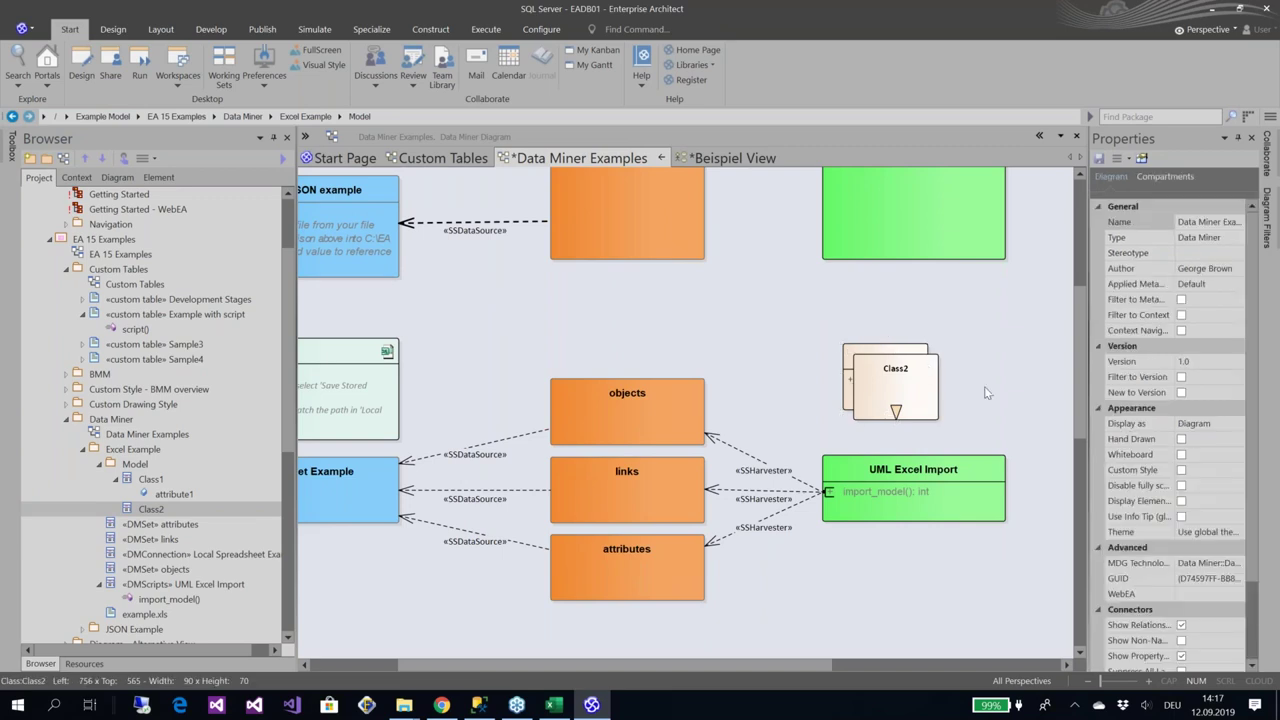
{"action": "left_click", "coordinate": [911, 372]}
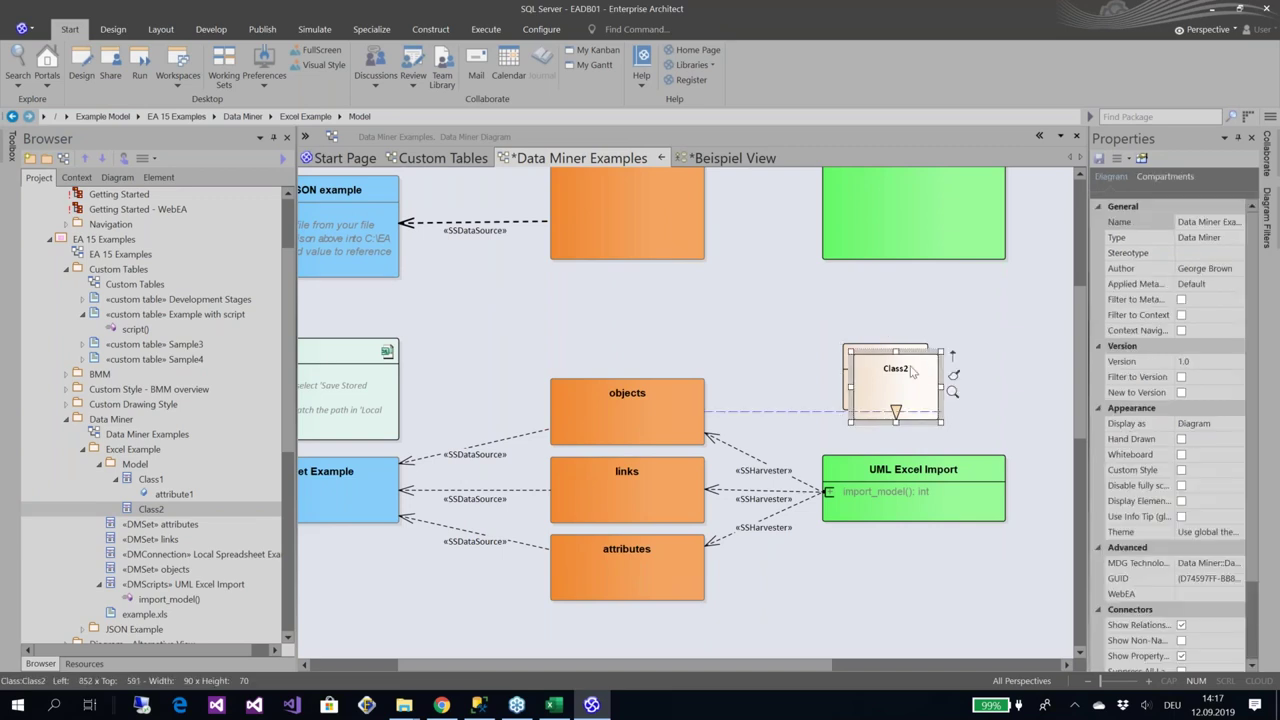
{"action": "left_click_drag", "start_coordinate": [911, 372], "coordinate": [1002, 397]}
{"action": "left_click", "coordinate": [860, 362]}
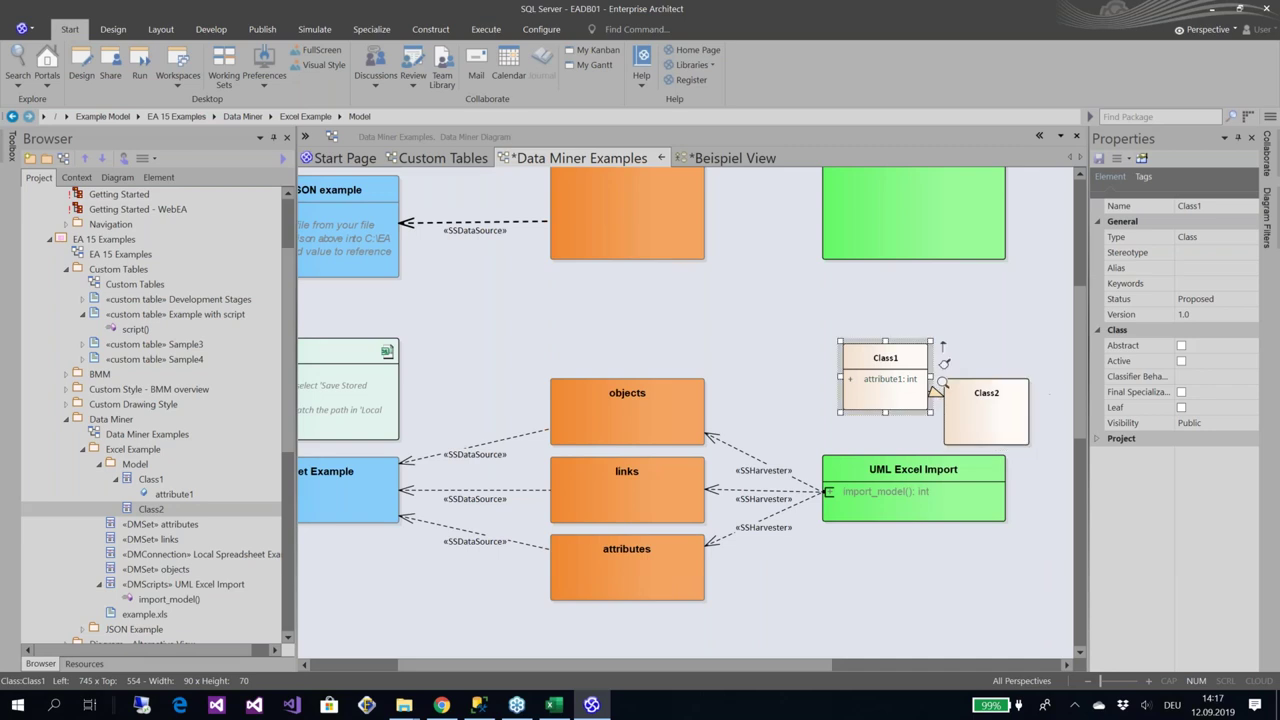
{"action": "left_click_drag", "start_coordinate": [860, 360], "coordinate": [790, 350]}
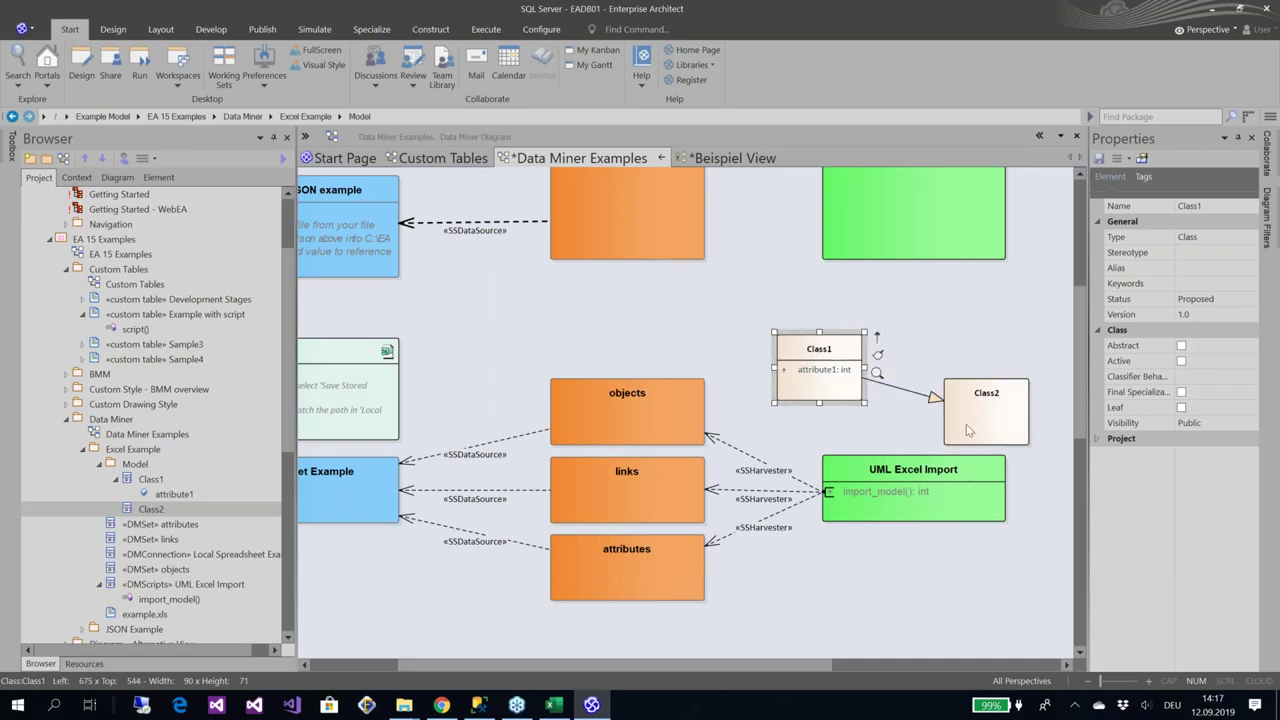
{"action": "left_click", "coordinate": [970, 427]}
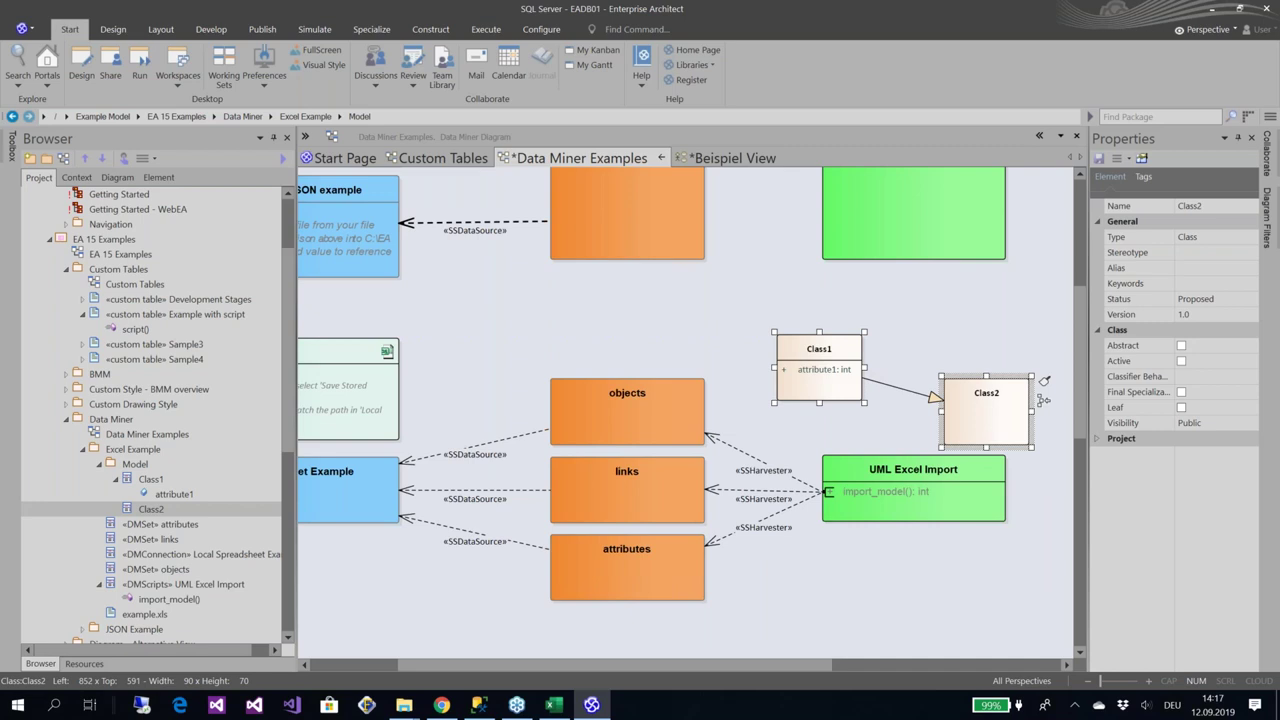